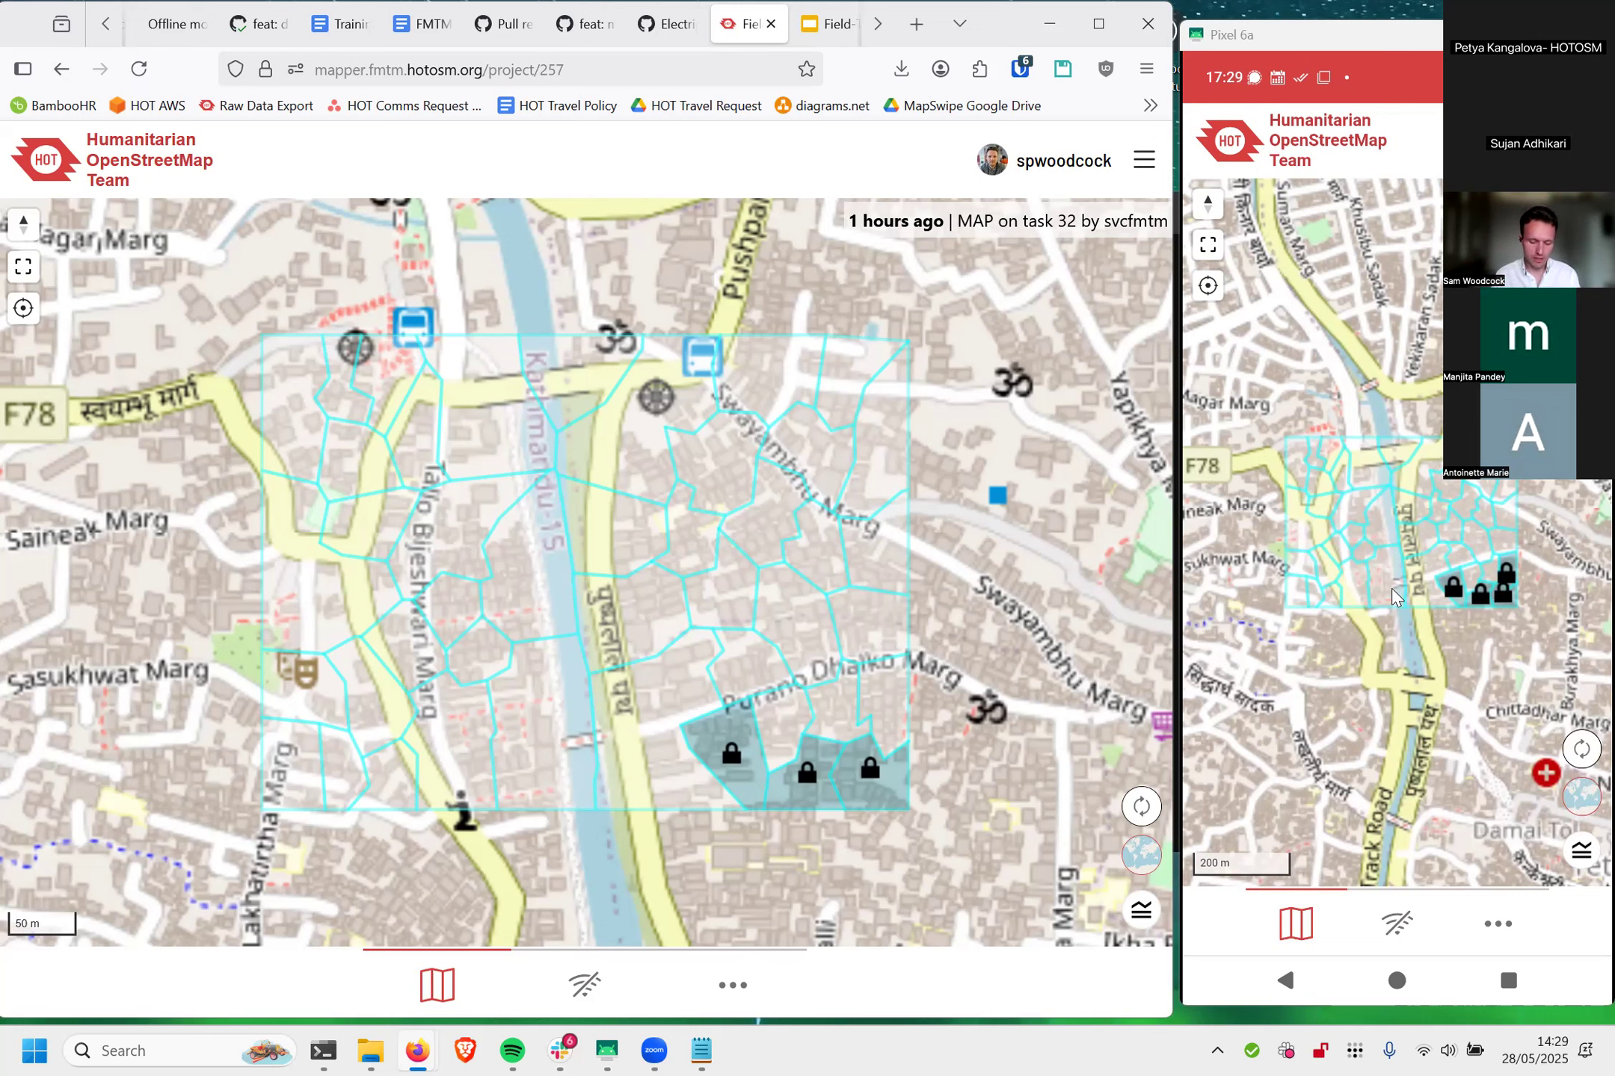
Step: Examine the locked tasks in the southeast of the project area on the phone map and select task #38
{"action": "scroll", "coordinate": [1392, 598], "scroll_direction": "up", "scroll_amount": 3}
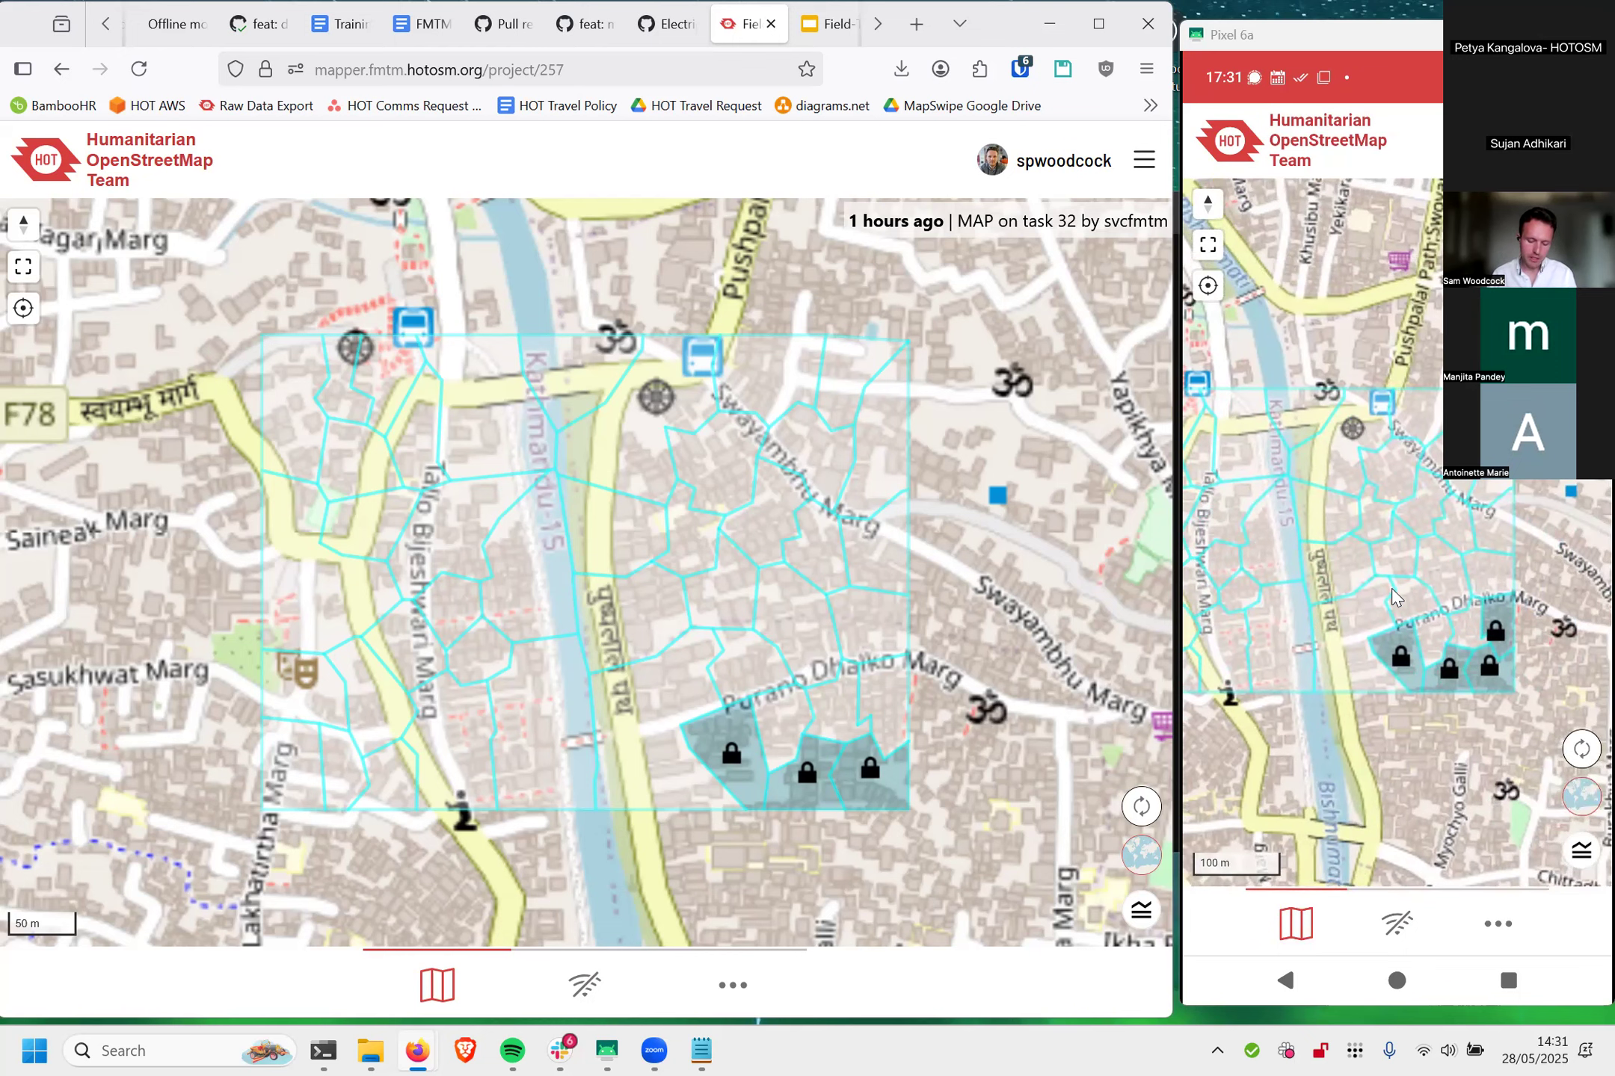
{"action": "scroll", "coordinate": [1392, 598], "scroll_direction": "up", "scroll_amount": 5}
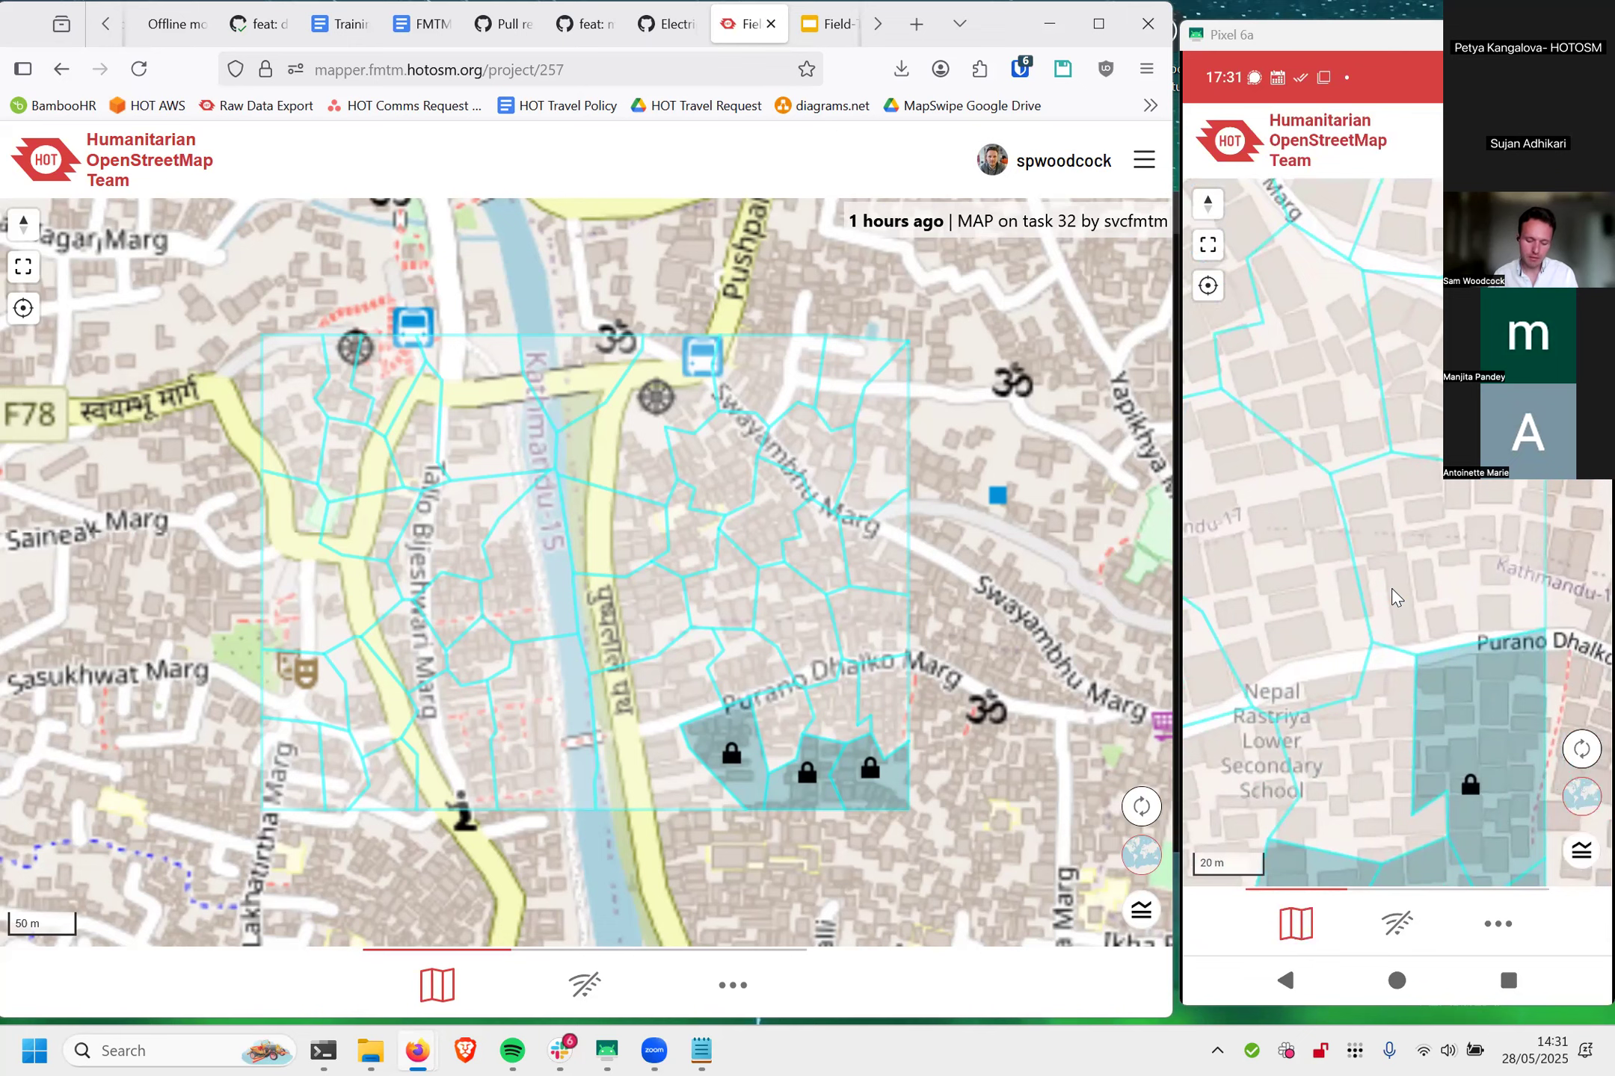
{"action": "scroll", "coordinate": [1392, 598], "scroll_direction": "up", "scroll_amount": 3}
{"action": "scroll", "coordinate": [1391, 598], "scroll_direction": "down", "scroll_amount": 3}
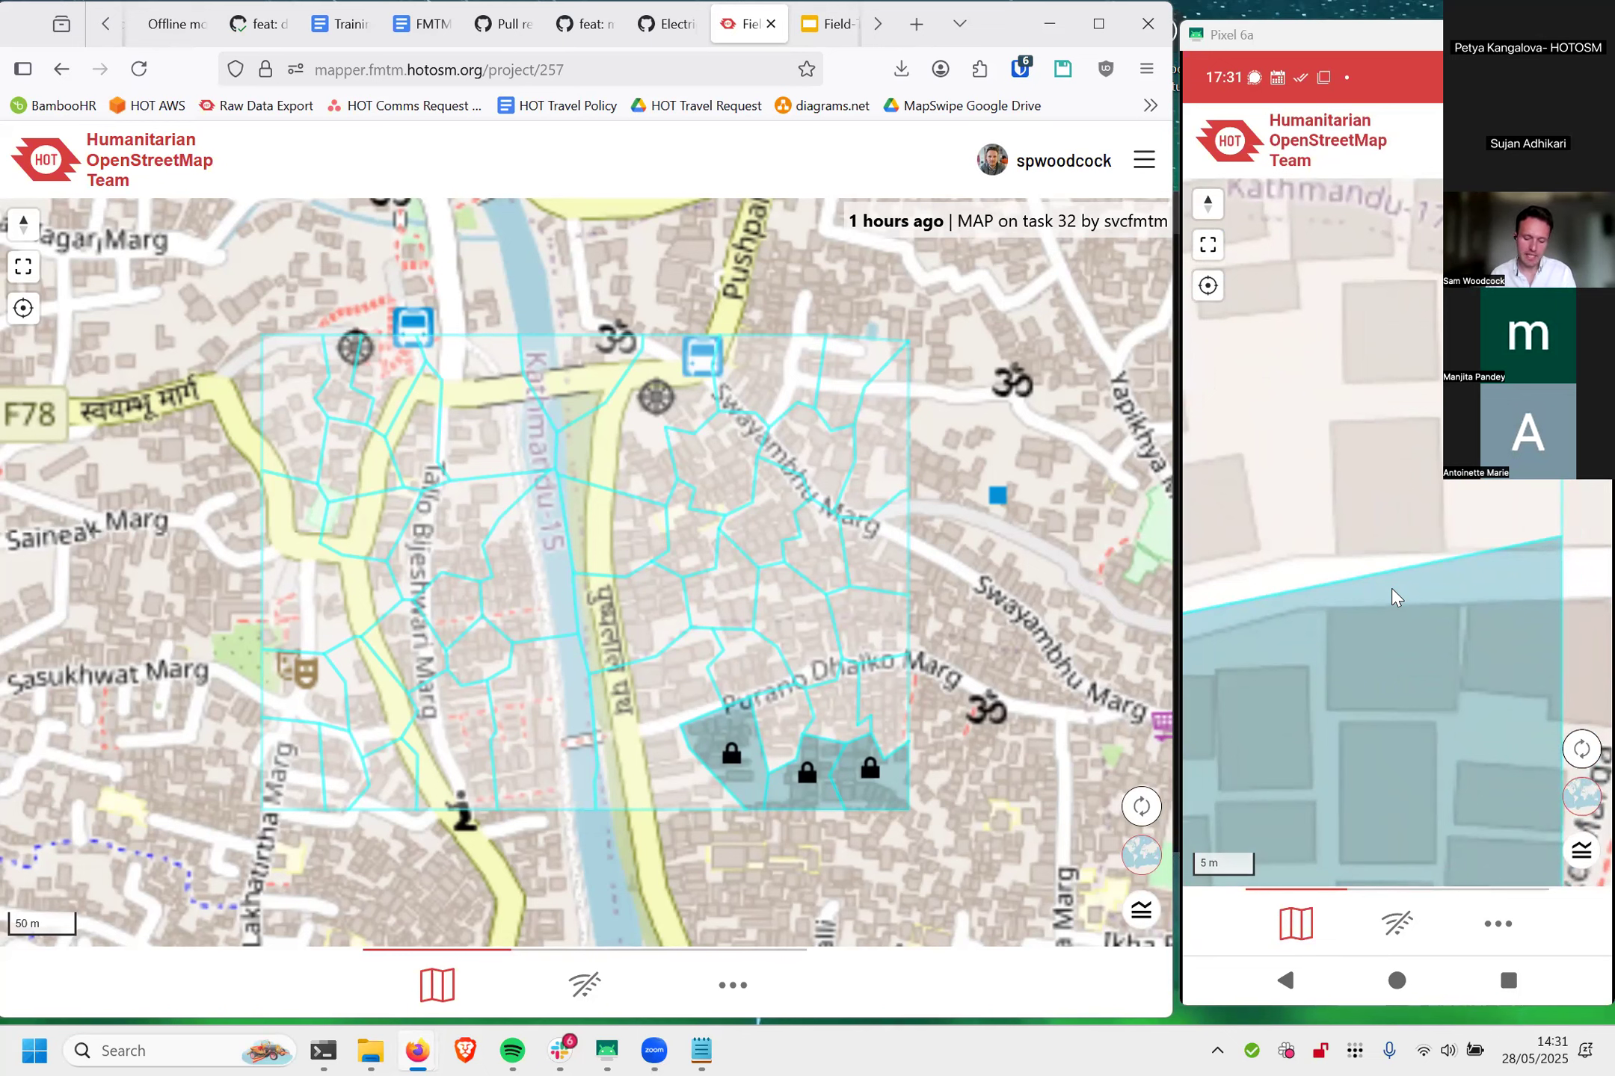
{"action": "scroll", "coordinate": [1391, 594], "scroll_direction": "down", "scroll_amount": 5}
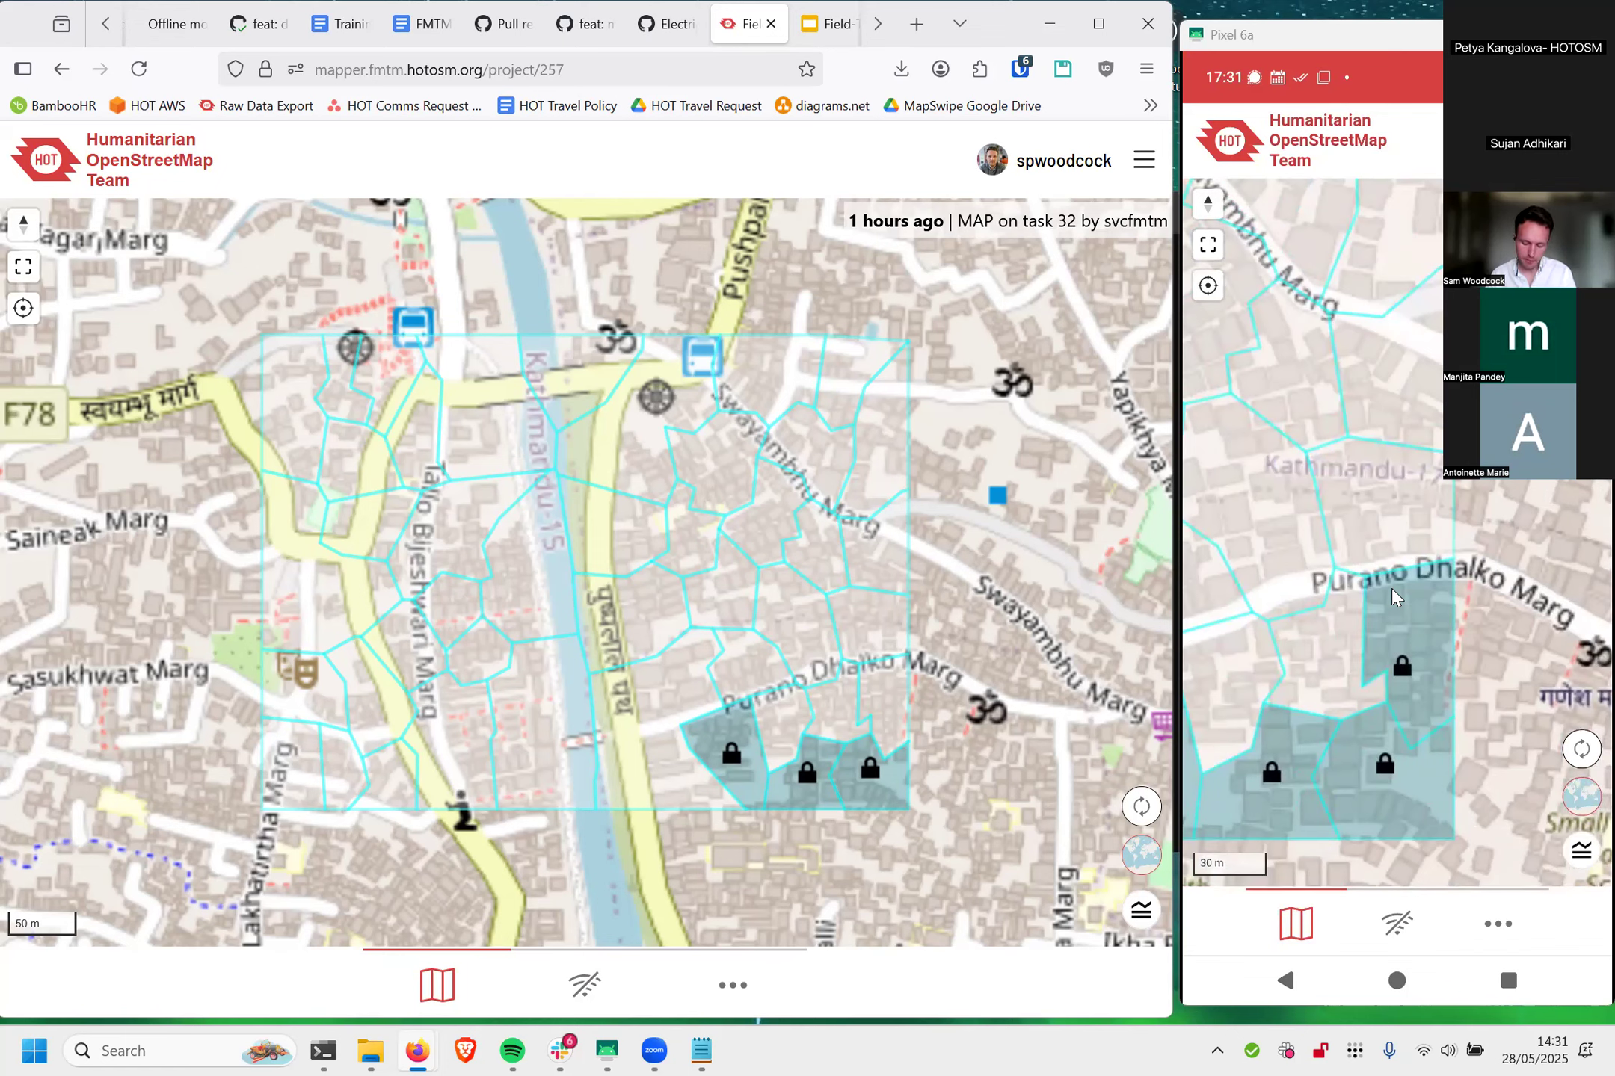
{"action": "scroll", "coordinate": [1392, 590], "scroll_direction": "down", "scroll_amount": 3}
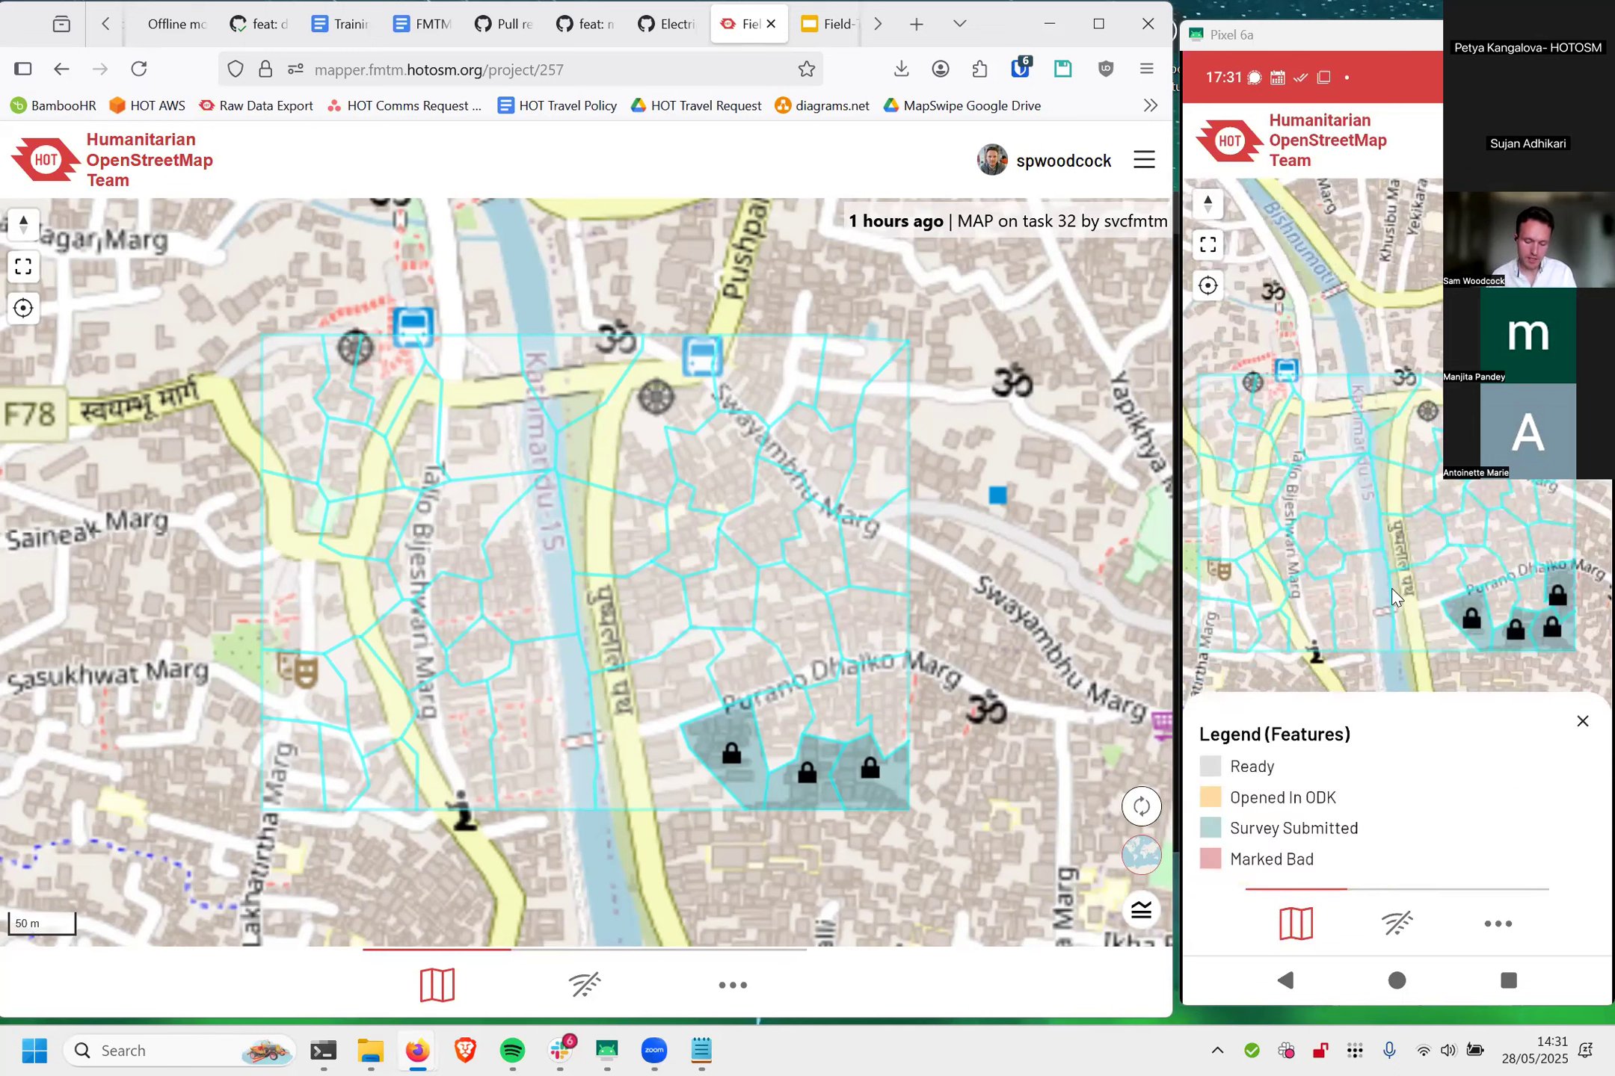
{"action": "scroll", "coordinate": [1392, 595], "scroll_direction": "up", "scroll_amount": 5}
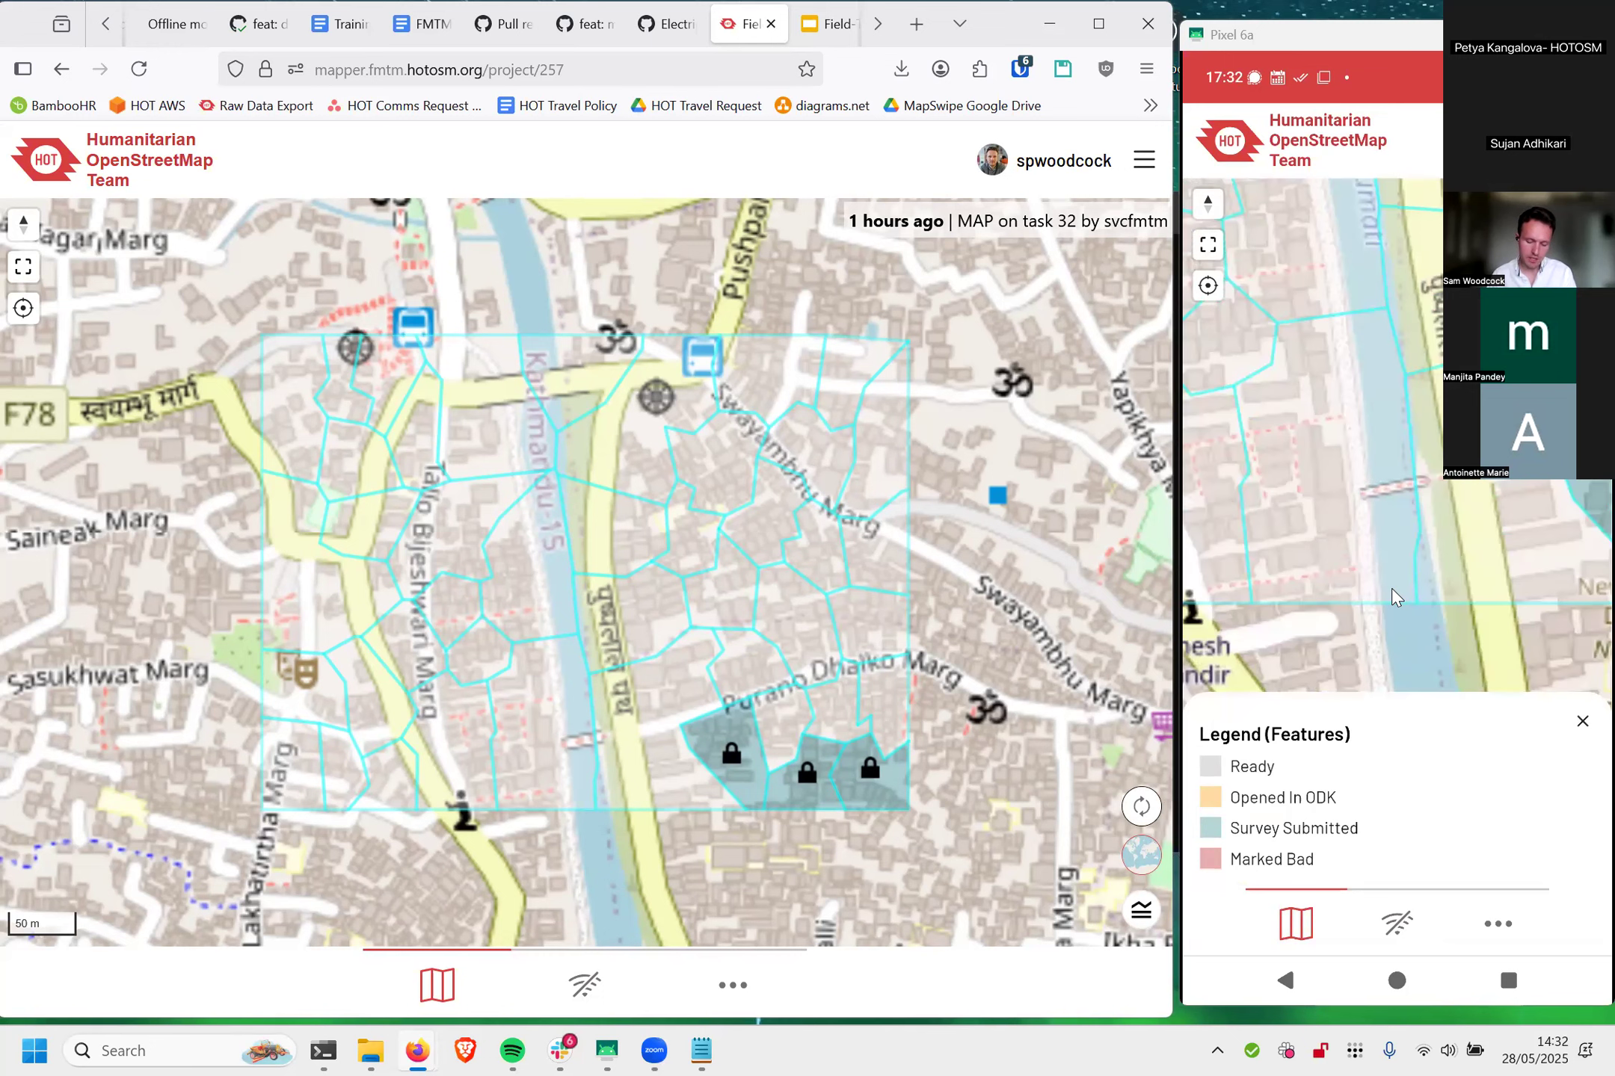
{"action": "left_click", "coordinate": [1392, 590]}
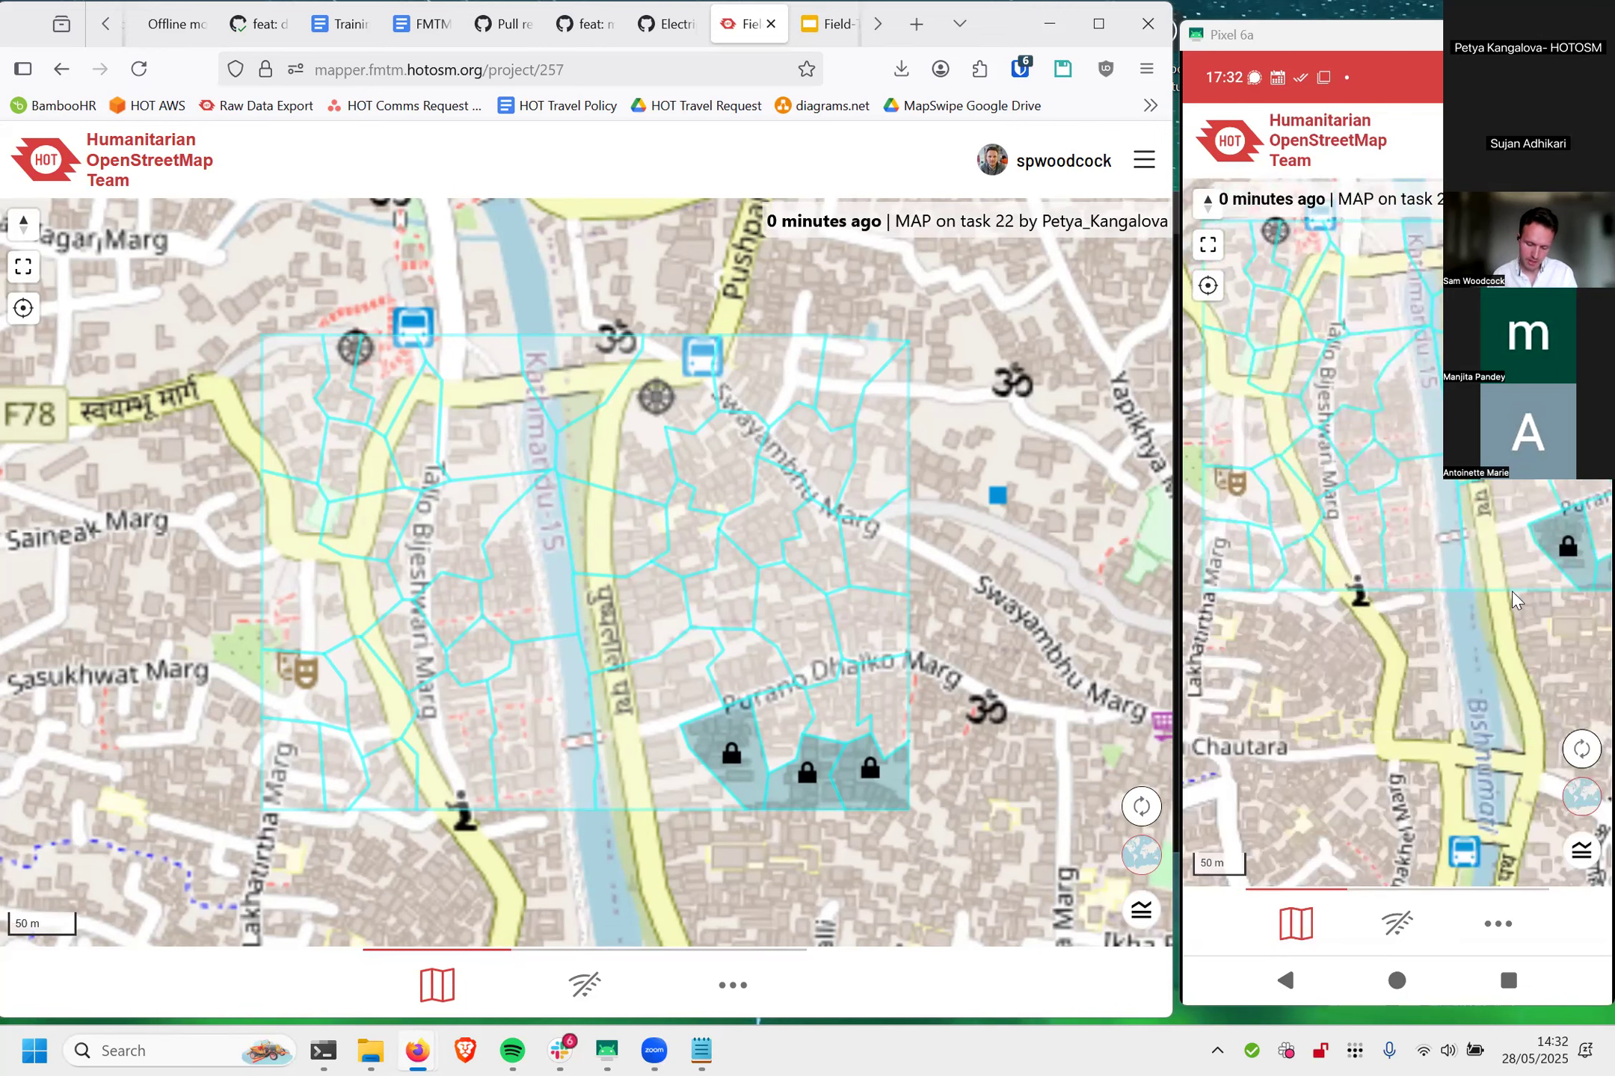
Step: Select task #39 in the browser map and view the details of its green building and a grey building to the northeast
{"action": "left_click", "coordinate": [671, 778]}
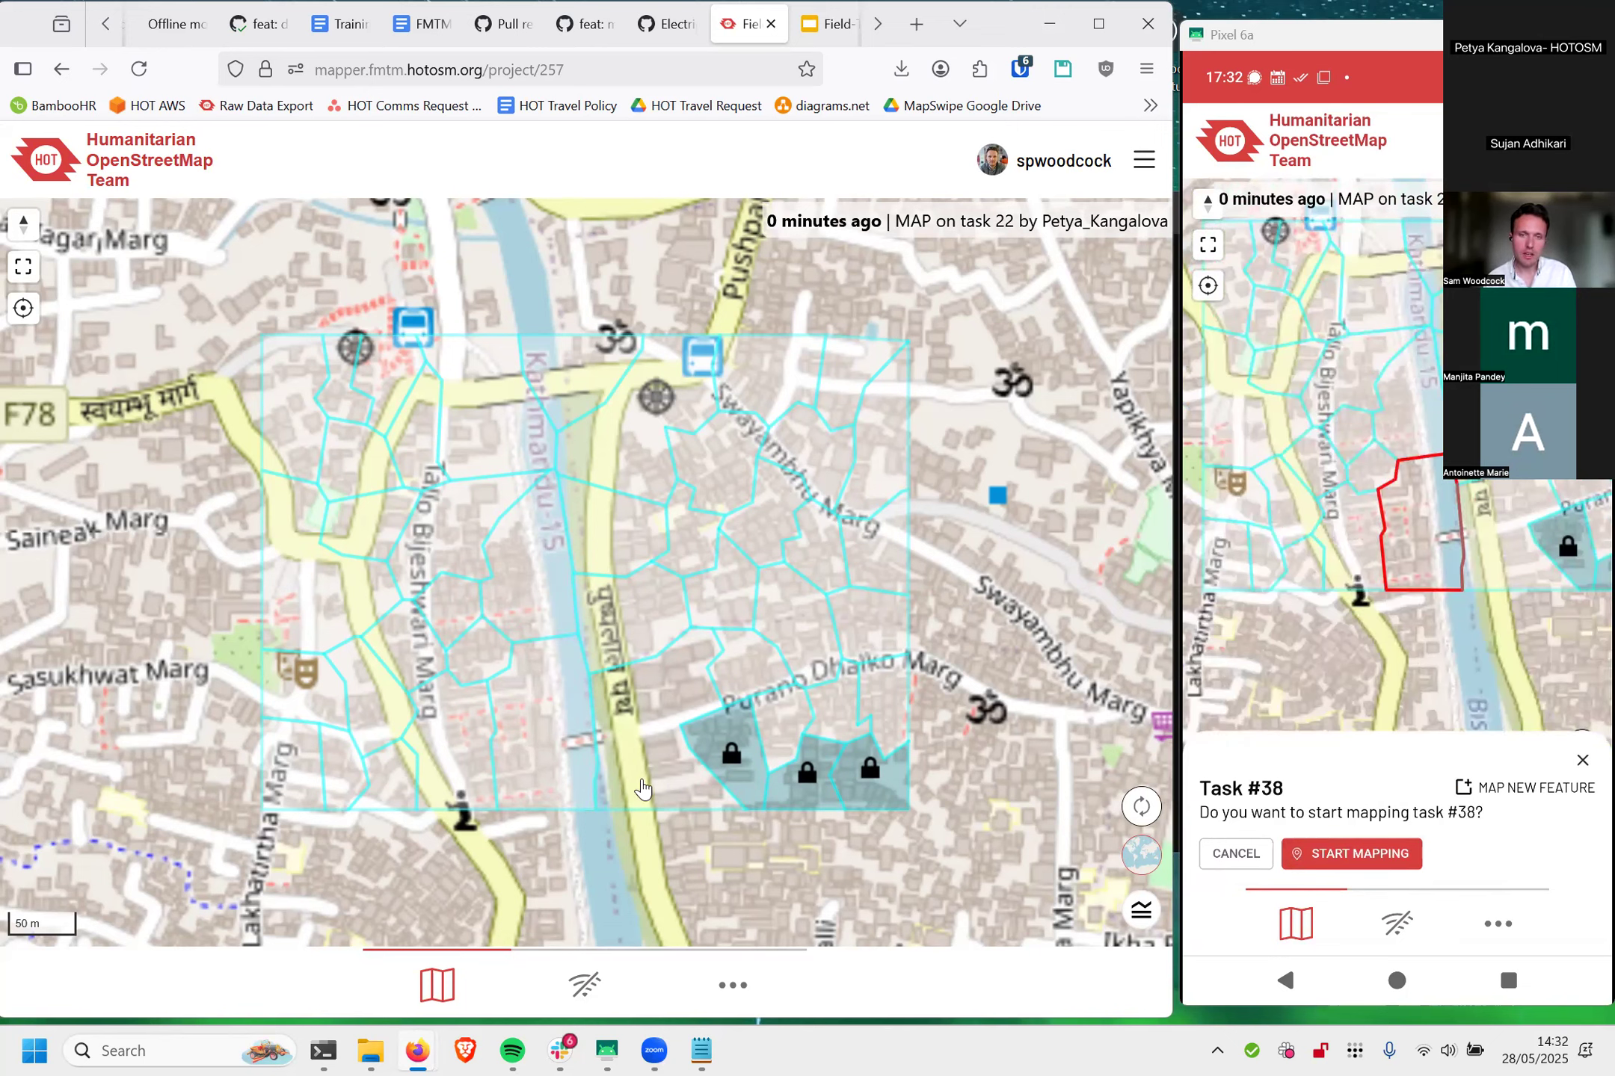
{"action": "scroll", "coordinate": [645, 768], "scroll_direction": "up", "scroll_amount": 2}
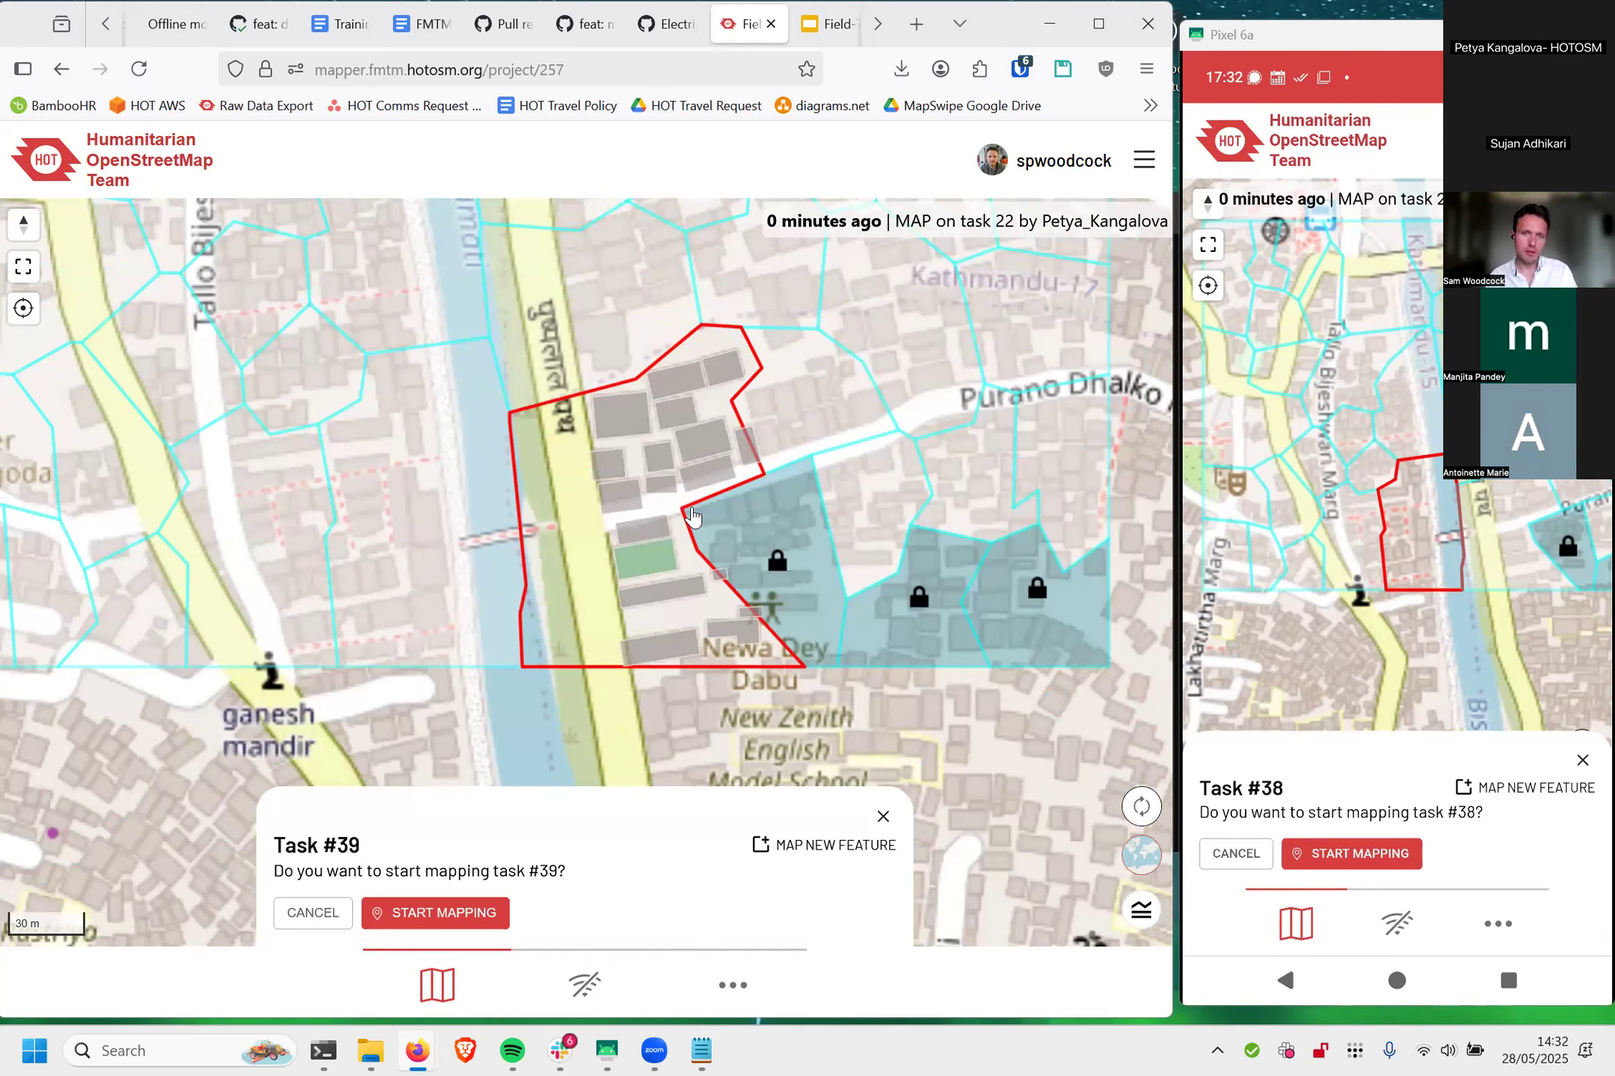
{"action": "left_click", "coordinate": [657, 598]}
{"action": "left_click", "coordinate": [649, 560]}
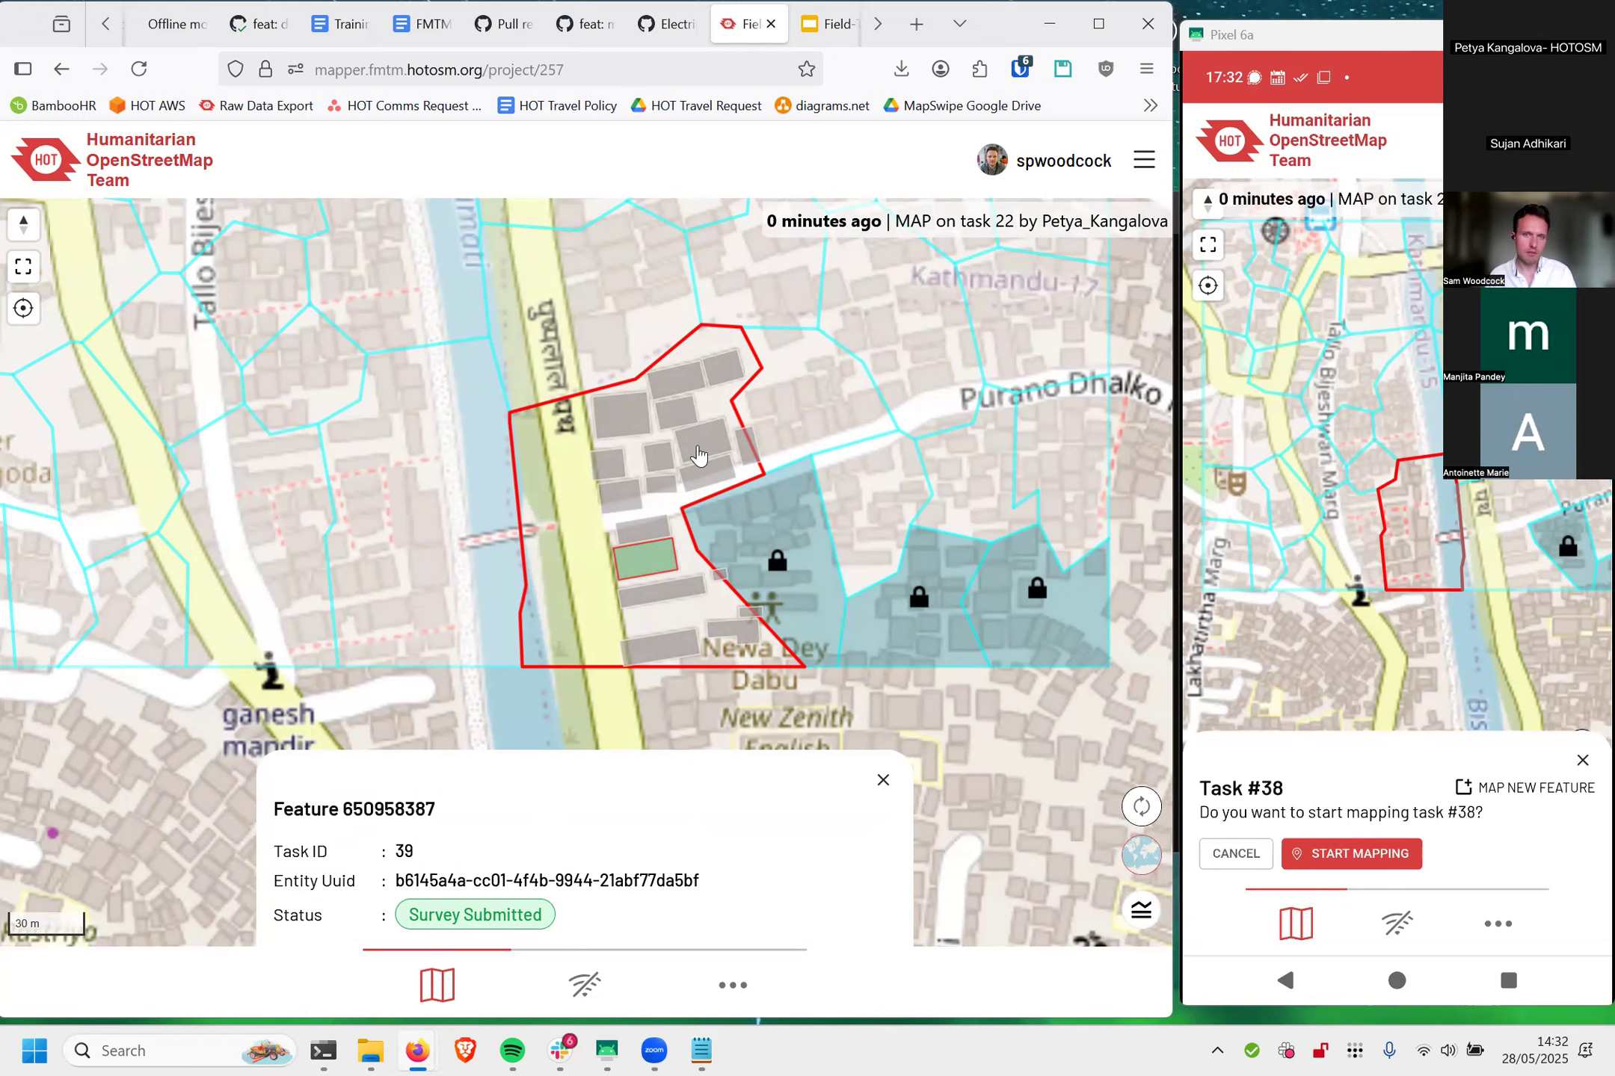
{"action": "left_click", "coordinate": [883, 779]}
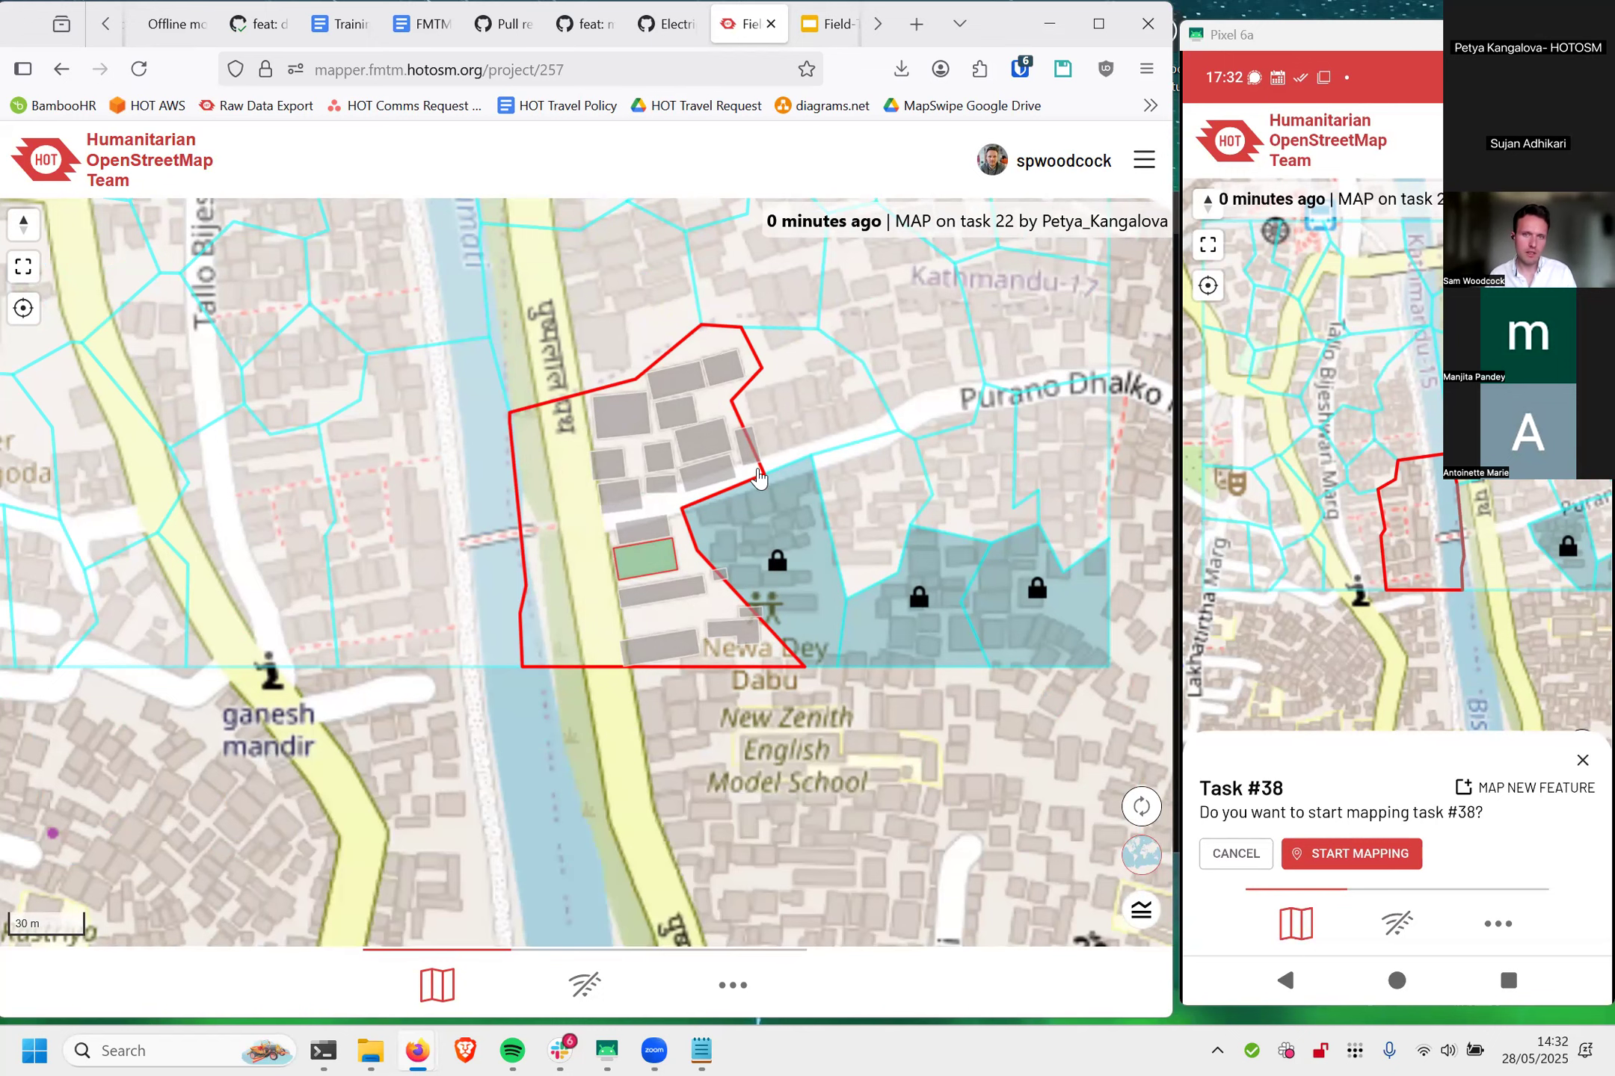
{"action": "left_click", "coordinate": [699, 444]}
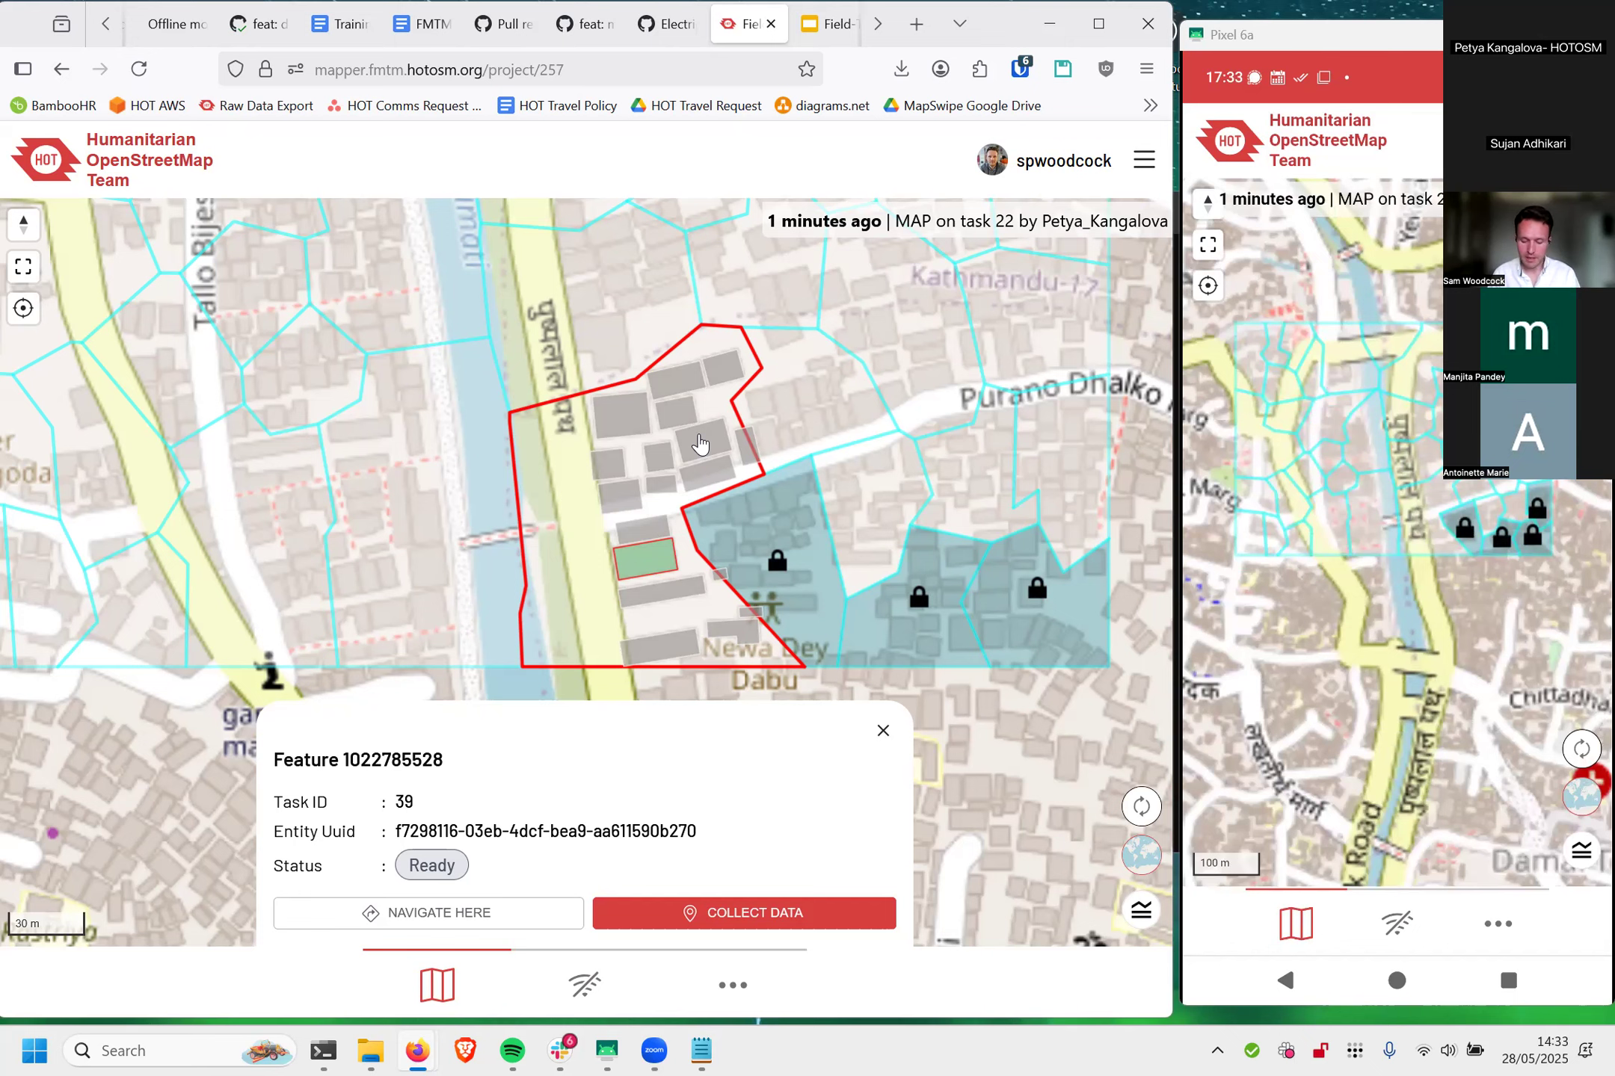
{"action": "left_click", "coordinate": [699, 444]}
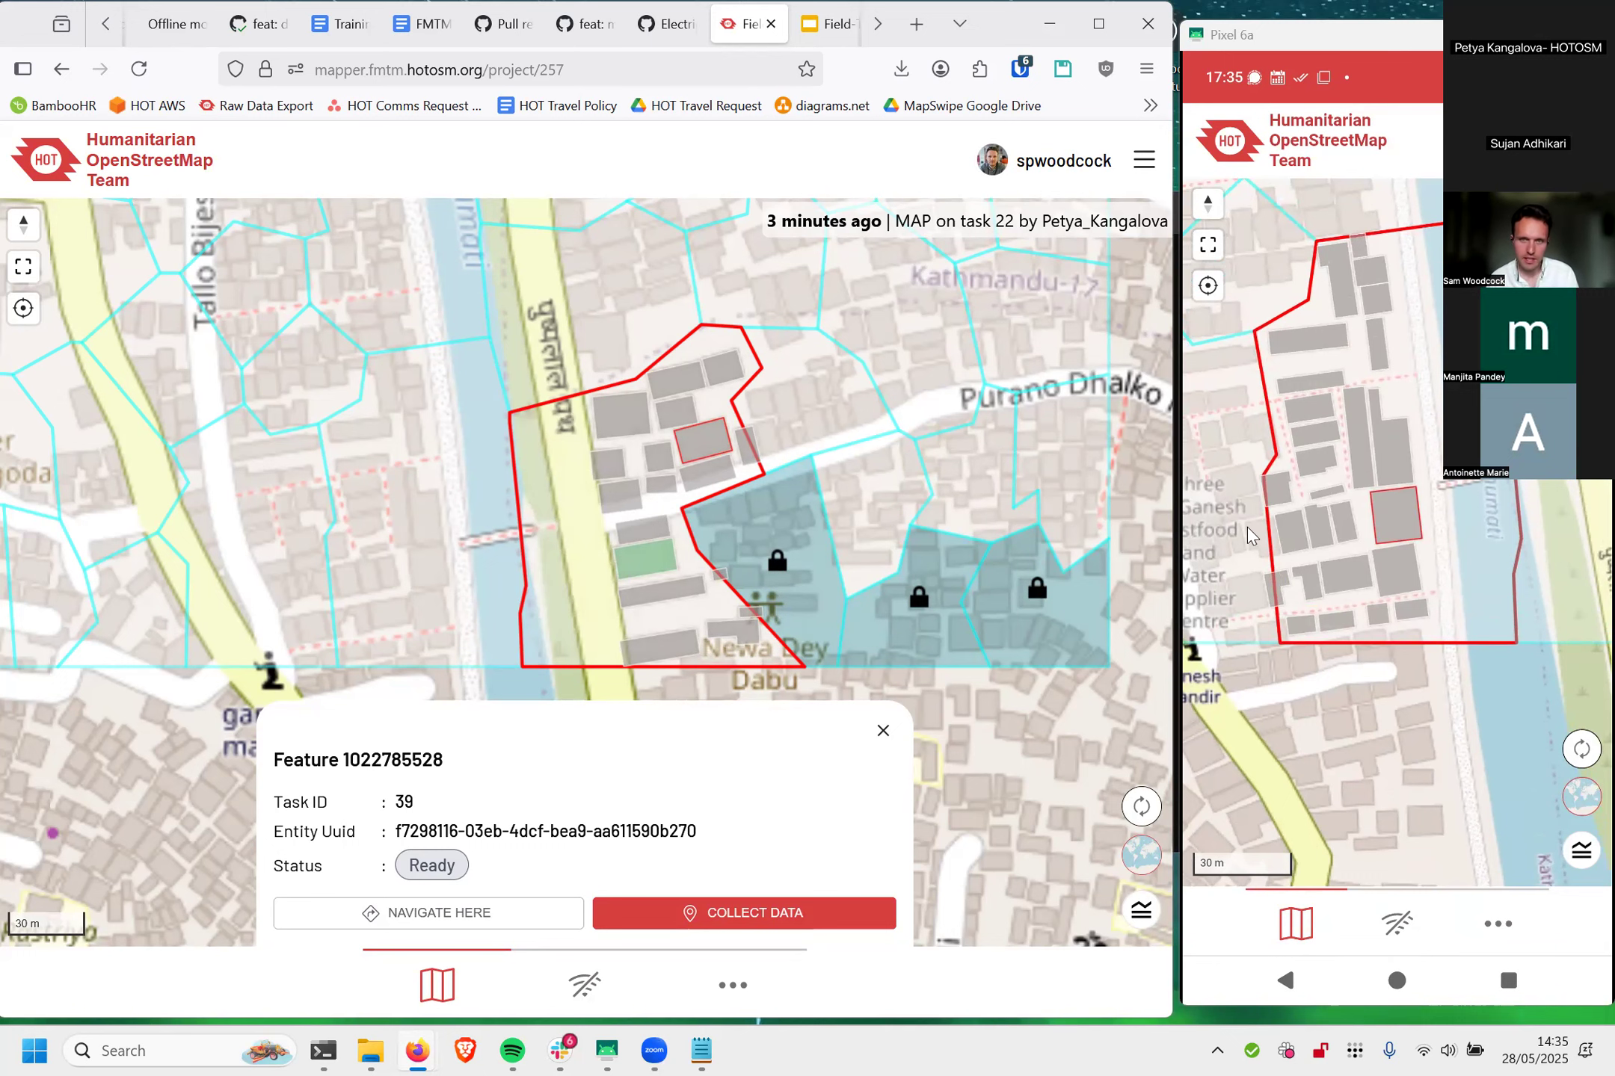
Step: Select task #38 on the browser map, refresh the browser's feature statuses, and select task #38 on the phone map too
{"action": "left_click", "coordinate": [434, 602]}
{"action": "left_click_drag", "start_coordinate": [434, 602], "coordinate": [548, 579]}
{"action": "left_click", "coordinate": [1142, 809]}
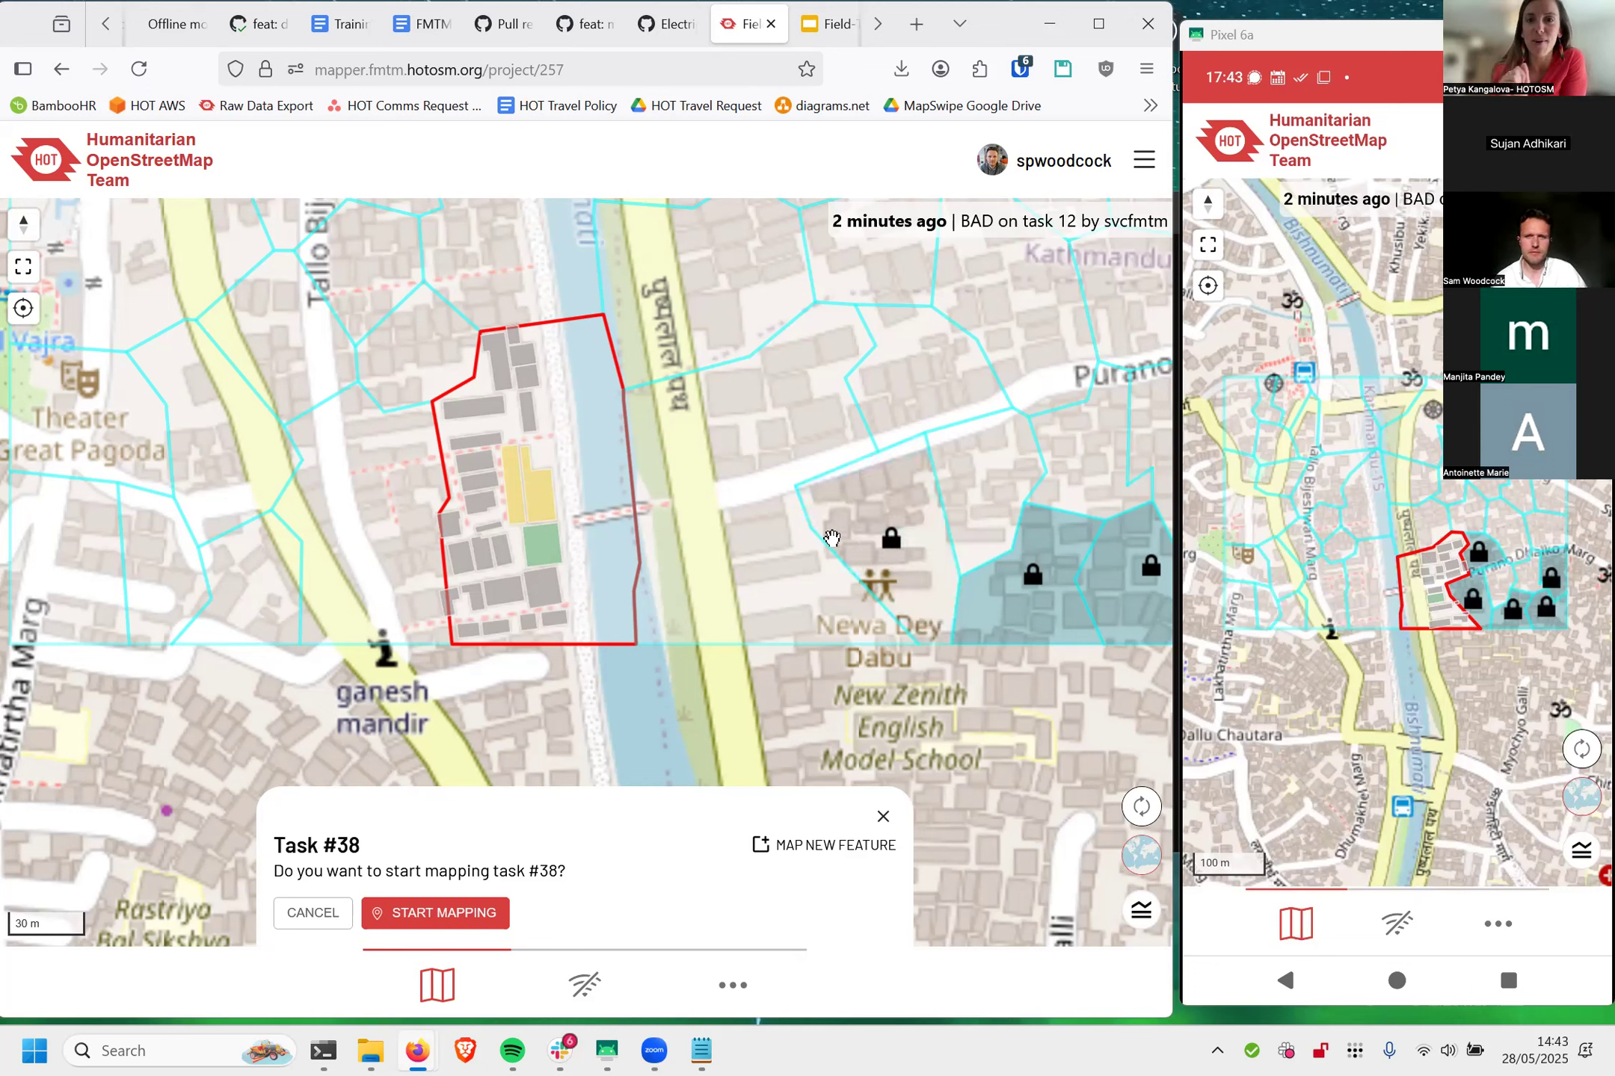
{"action": "scroll", "coordinate": [778, 605], "scroll_direction": "down", "scroll_amount": 3}
{"action": "left_click_drag", "start_coordinate": [755, 666], "coordinate": [623, 687]}
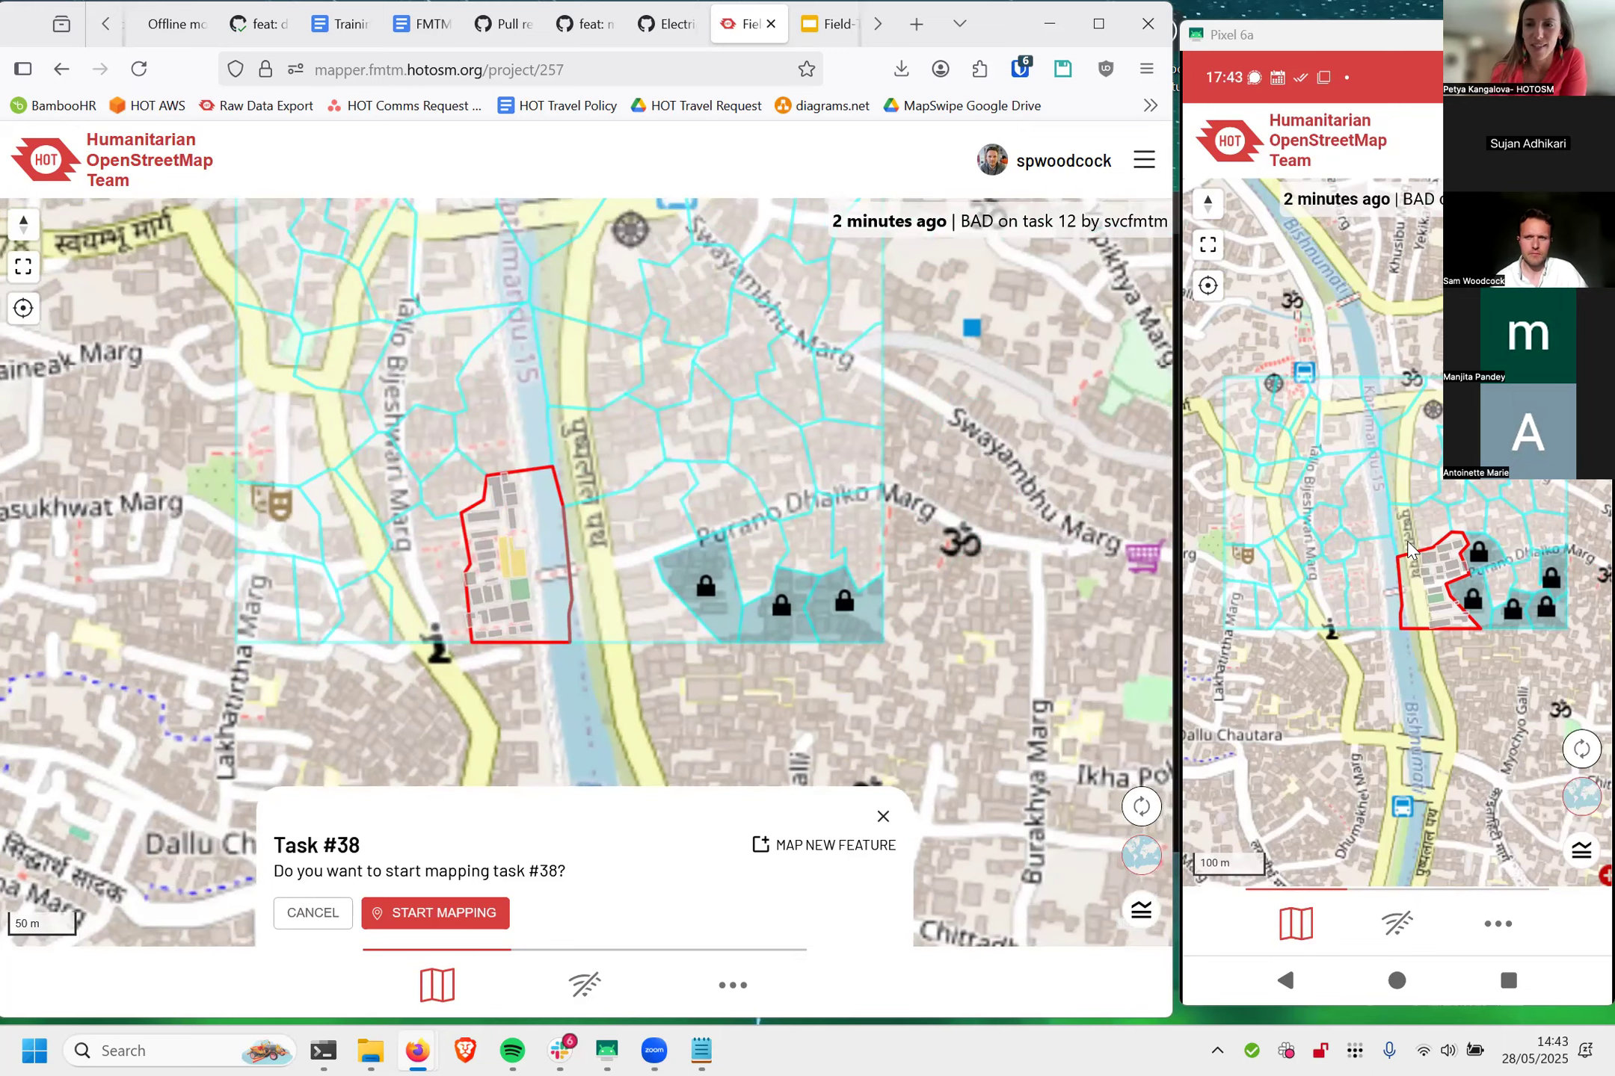
{"action": "left_click", "coordinate": [1380, 593]}
{"action": "scroll", "coordinate": [1379, 600], "scroll_direction": "up", "scroll_amount": 3}
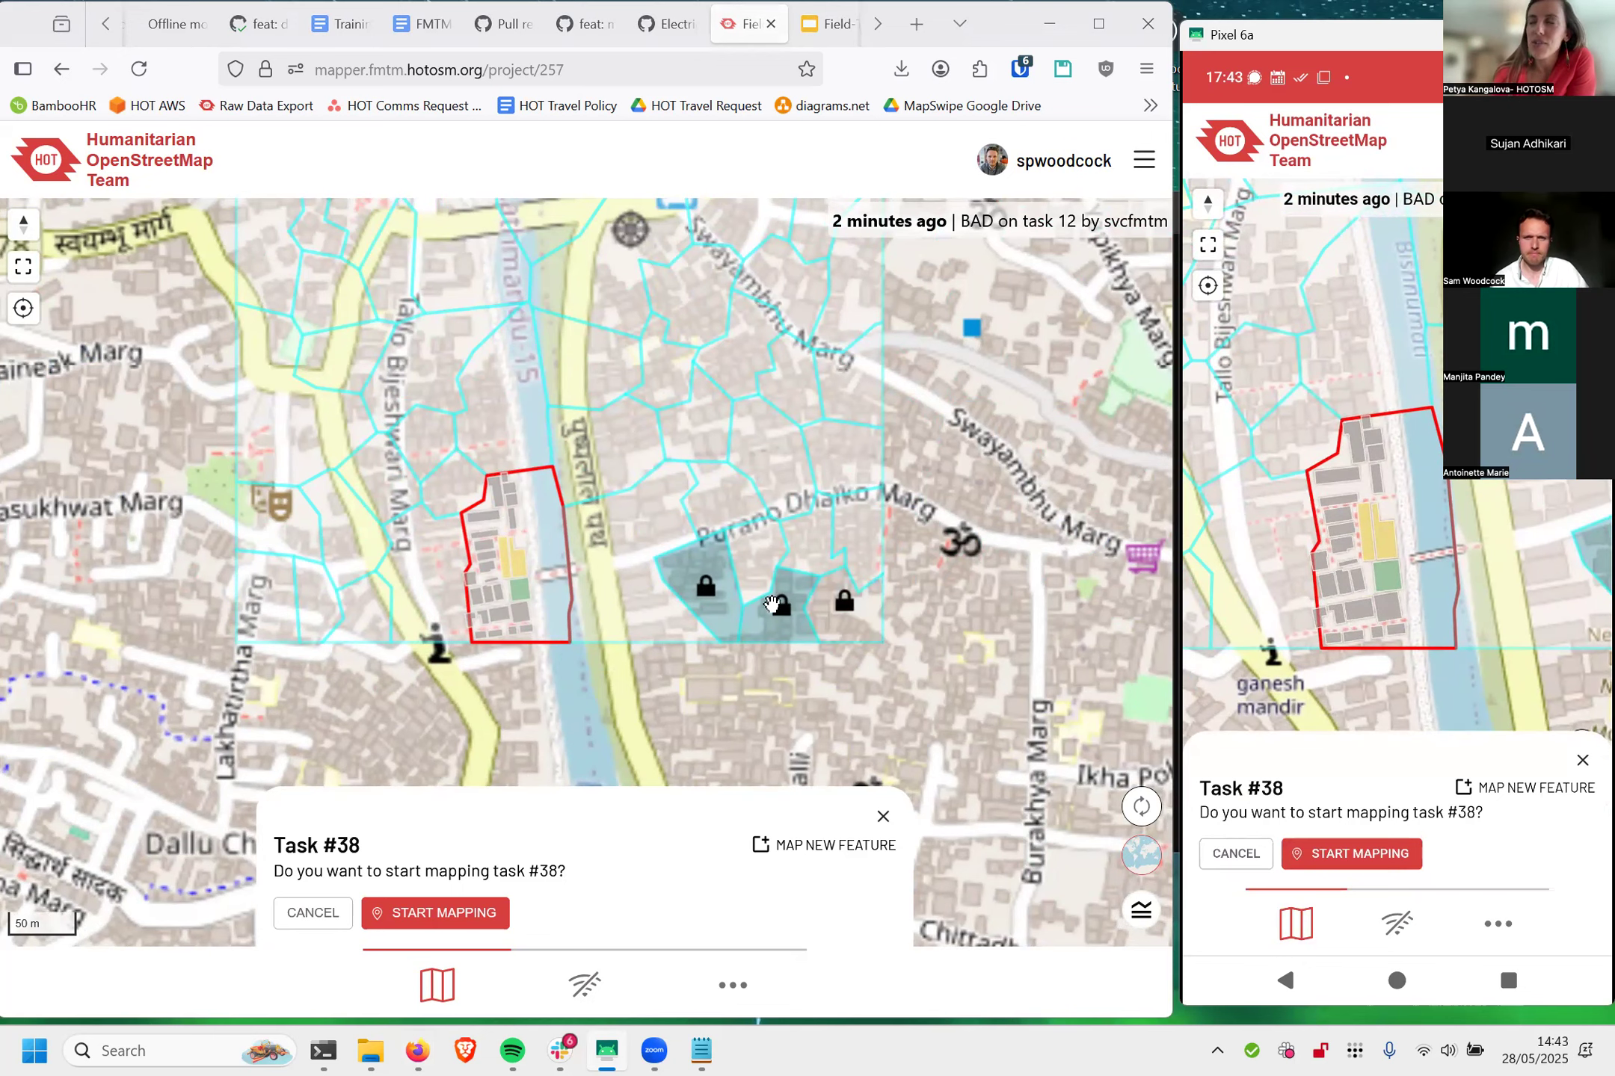
Step: Start data collection in the browser for the grey building just west of the green building in task #38
{"action": "scroll", "coordinate": [515, 604], "scroll_direction": "up", "scroll_amount": 3}
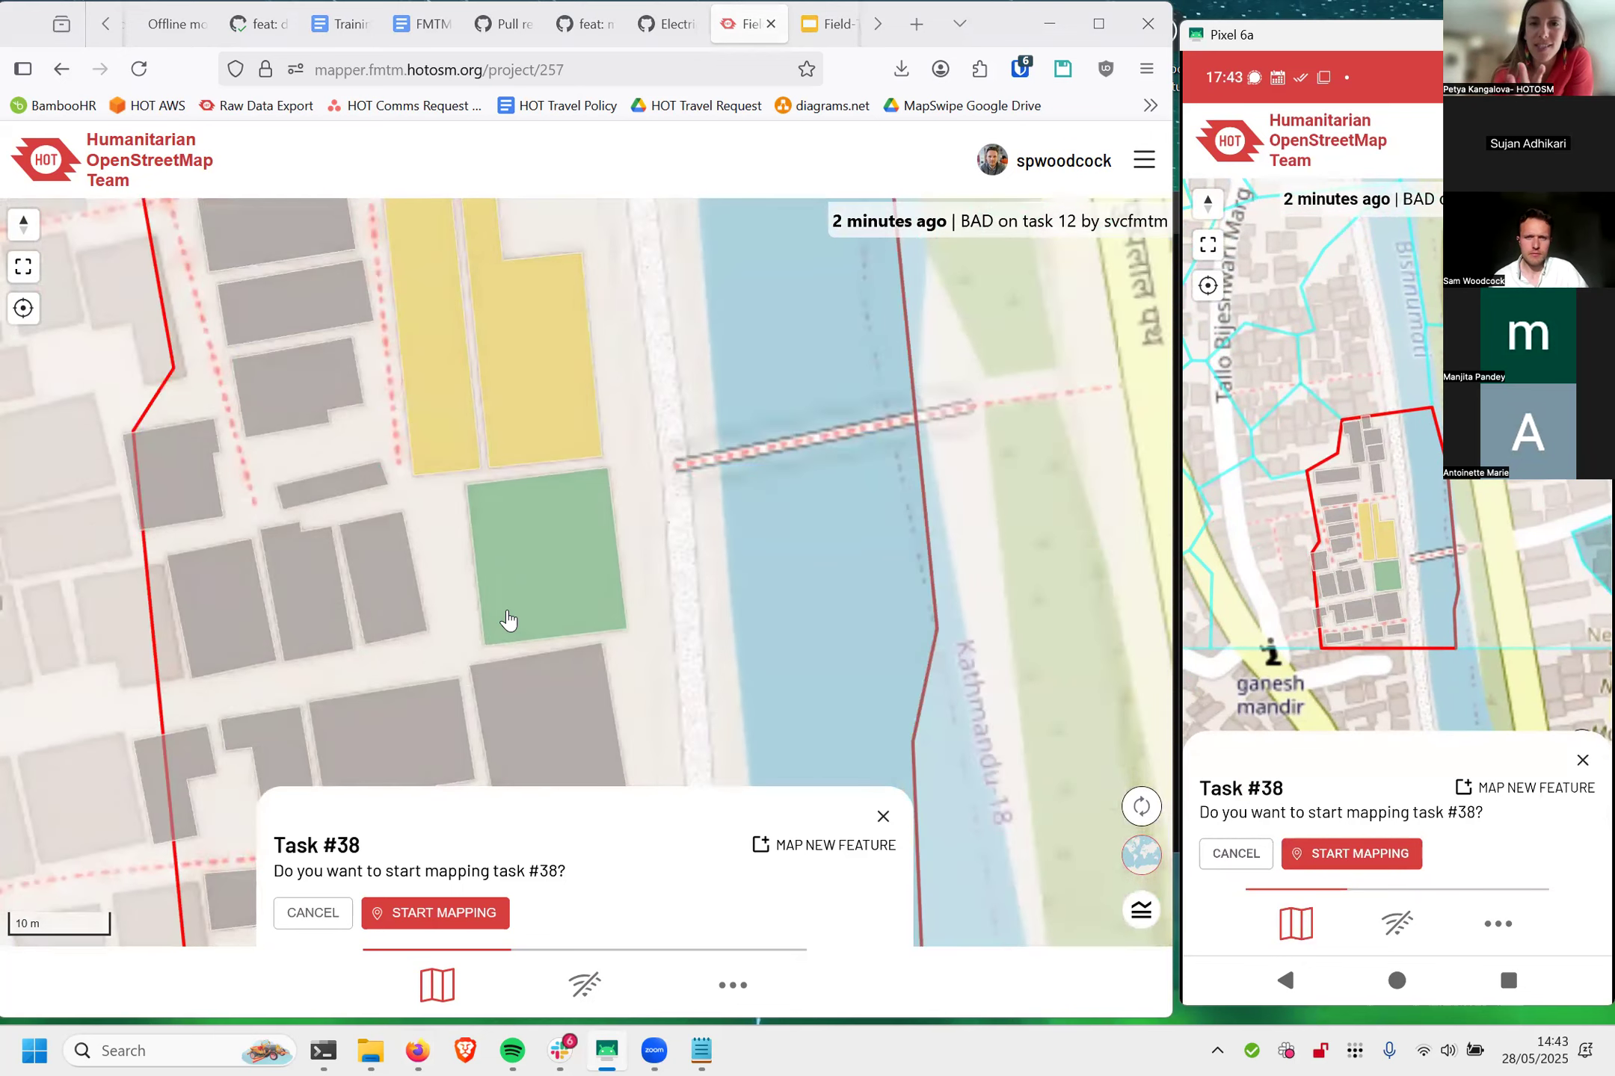
{"action": "left_click", "coordinate": [458, 615]}
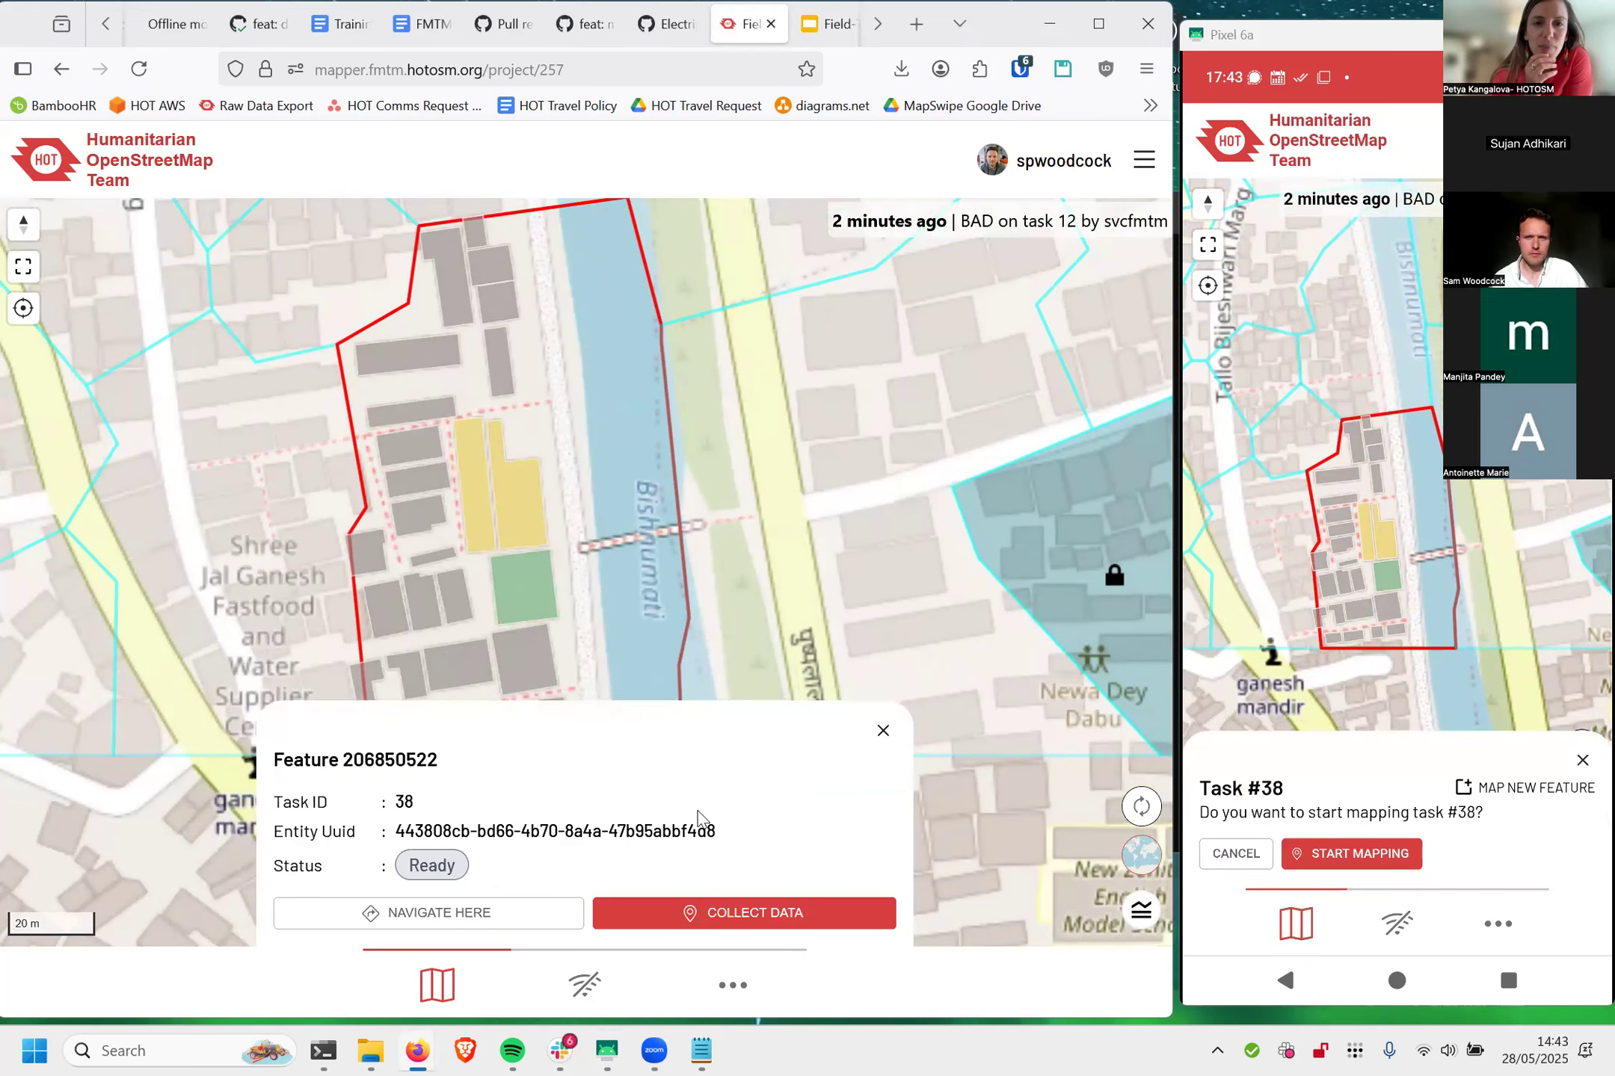
{"action": "left_click", "coordinate": [757, 915]}
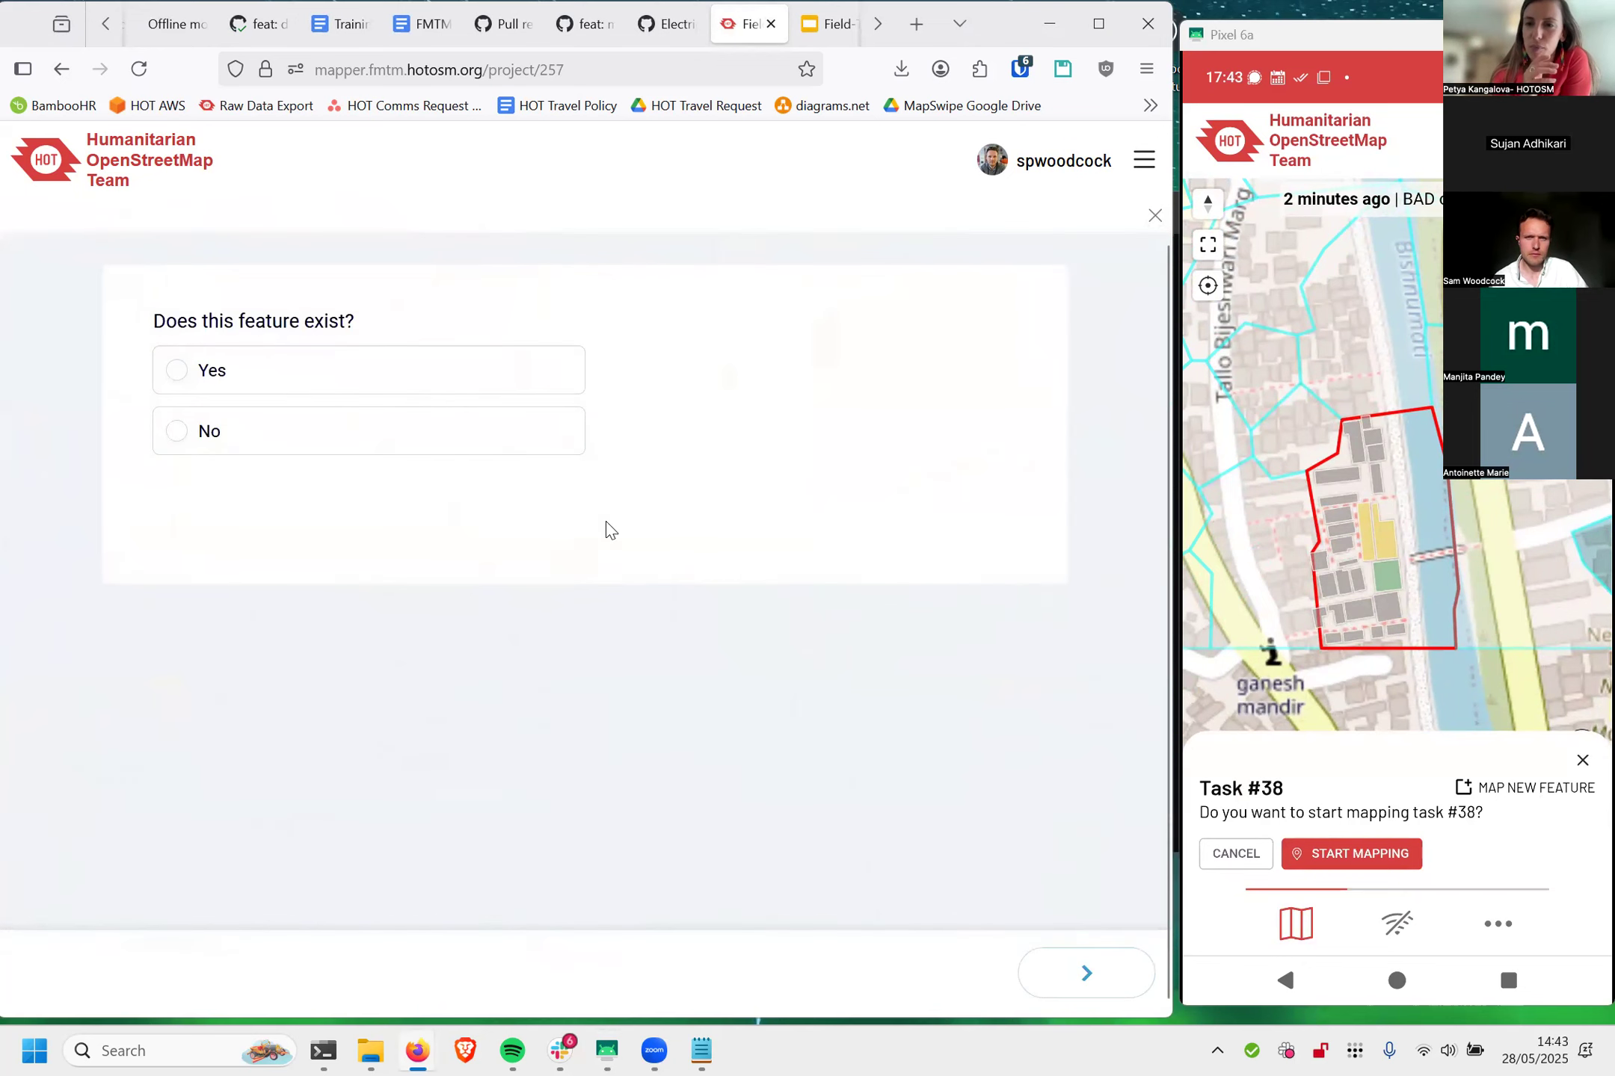
Step: Complete and submit the building survey, answering Yes to the feature existing and Yes to its digitized location being correct
{"action": "left_click", "coordinate": [415, 389]}
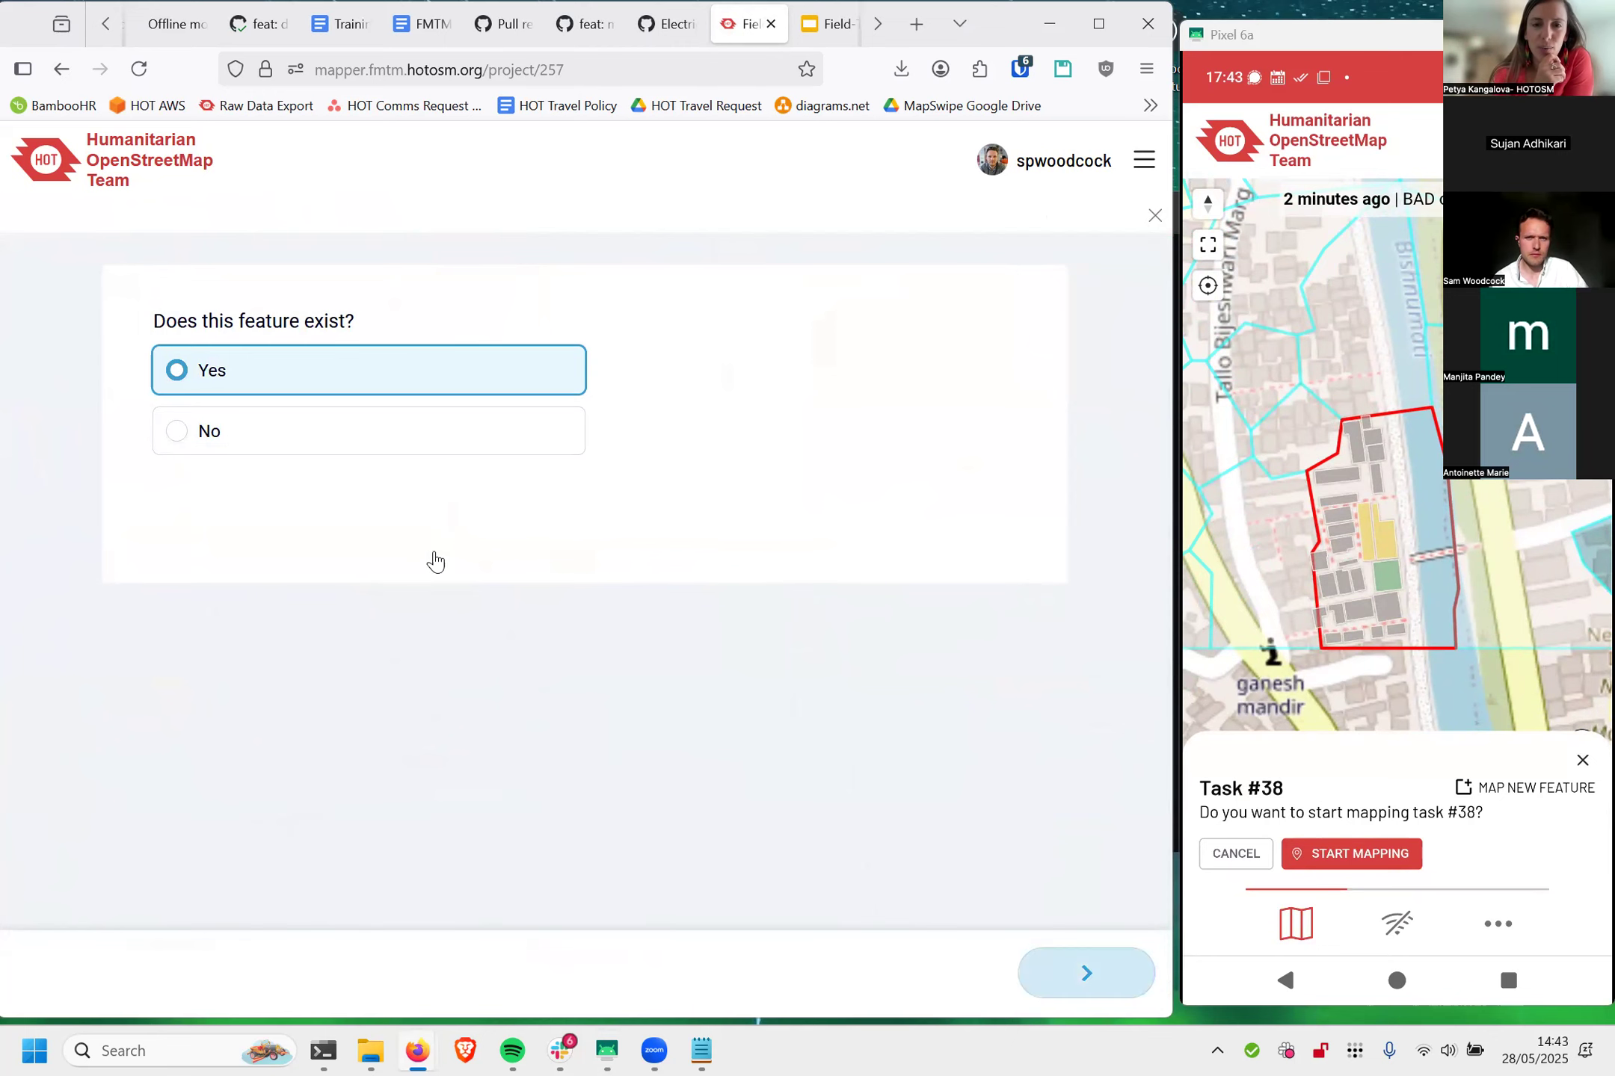
{"action": "left_click", "coordinate": [464, 561]}
{"action": "left_click", "coordinate": [1085, 973]}
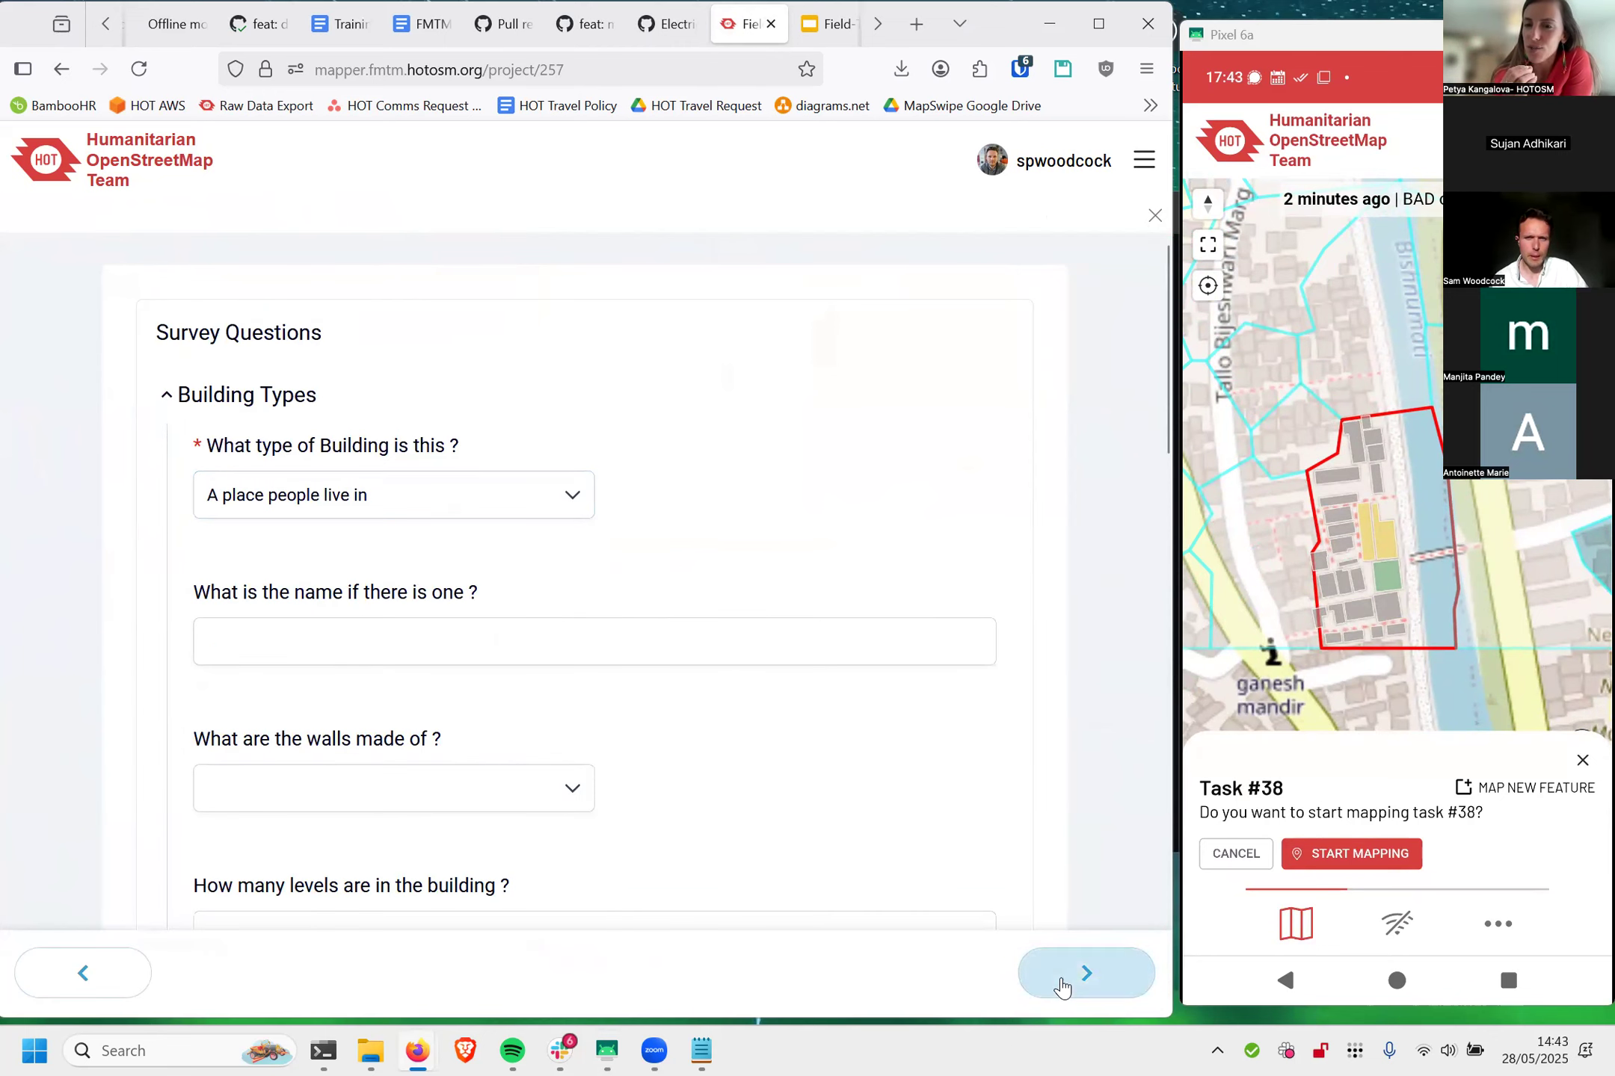
{"action": "left_click", "coordinate": [532, 453]}
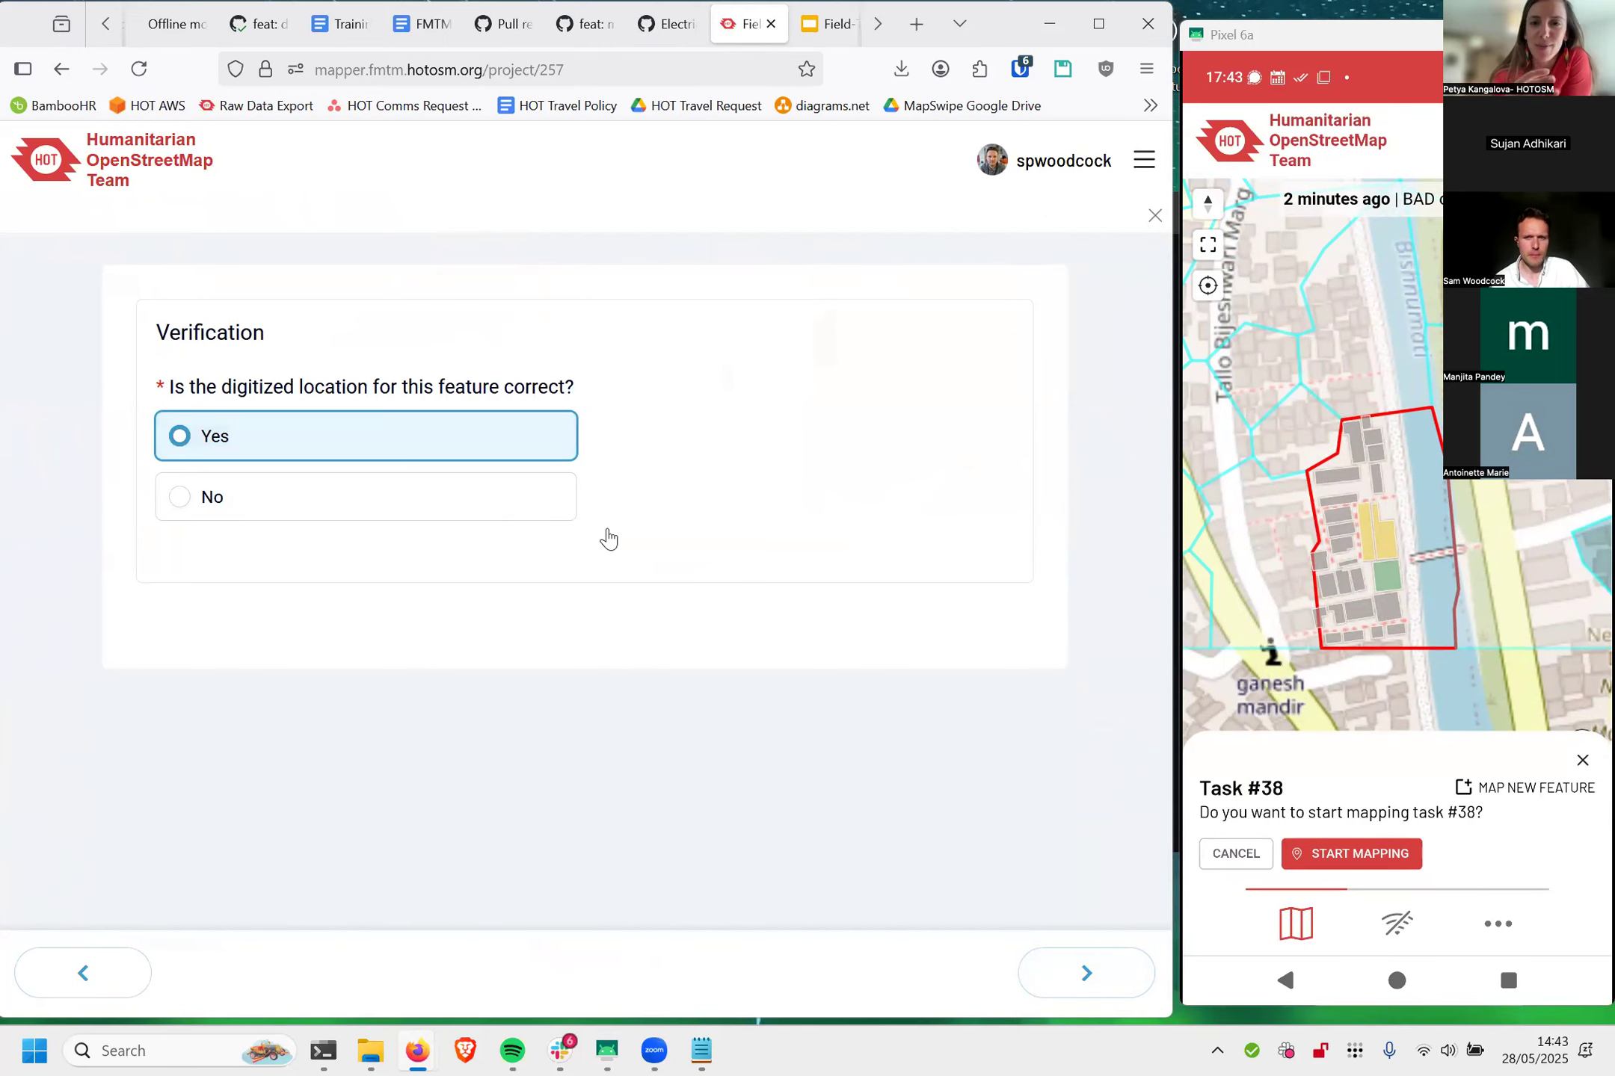
{"action": "left_click", "coordinate": [1073, 976]}
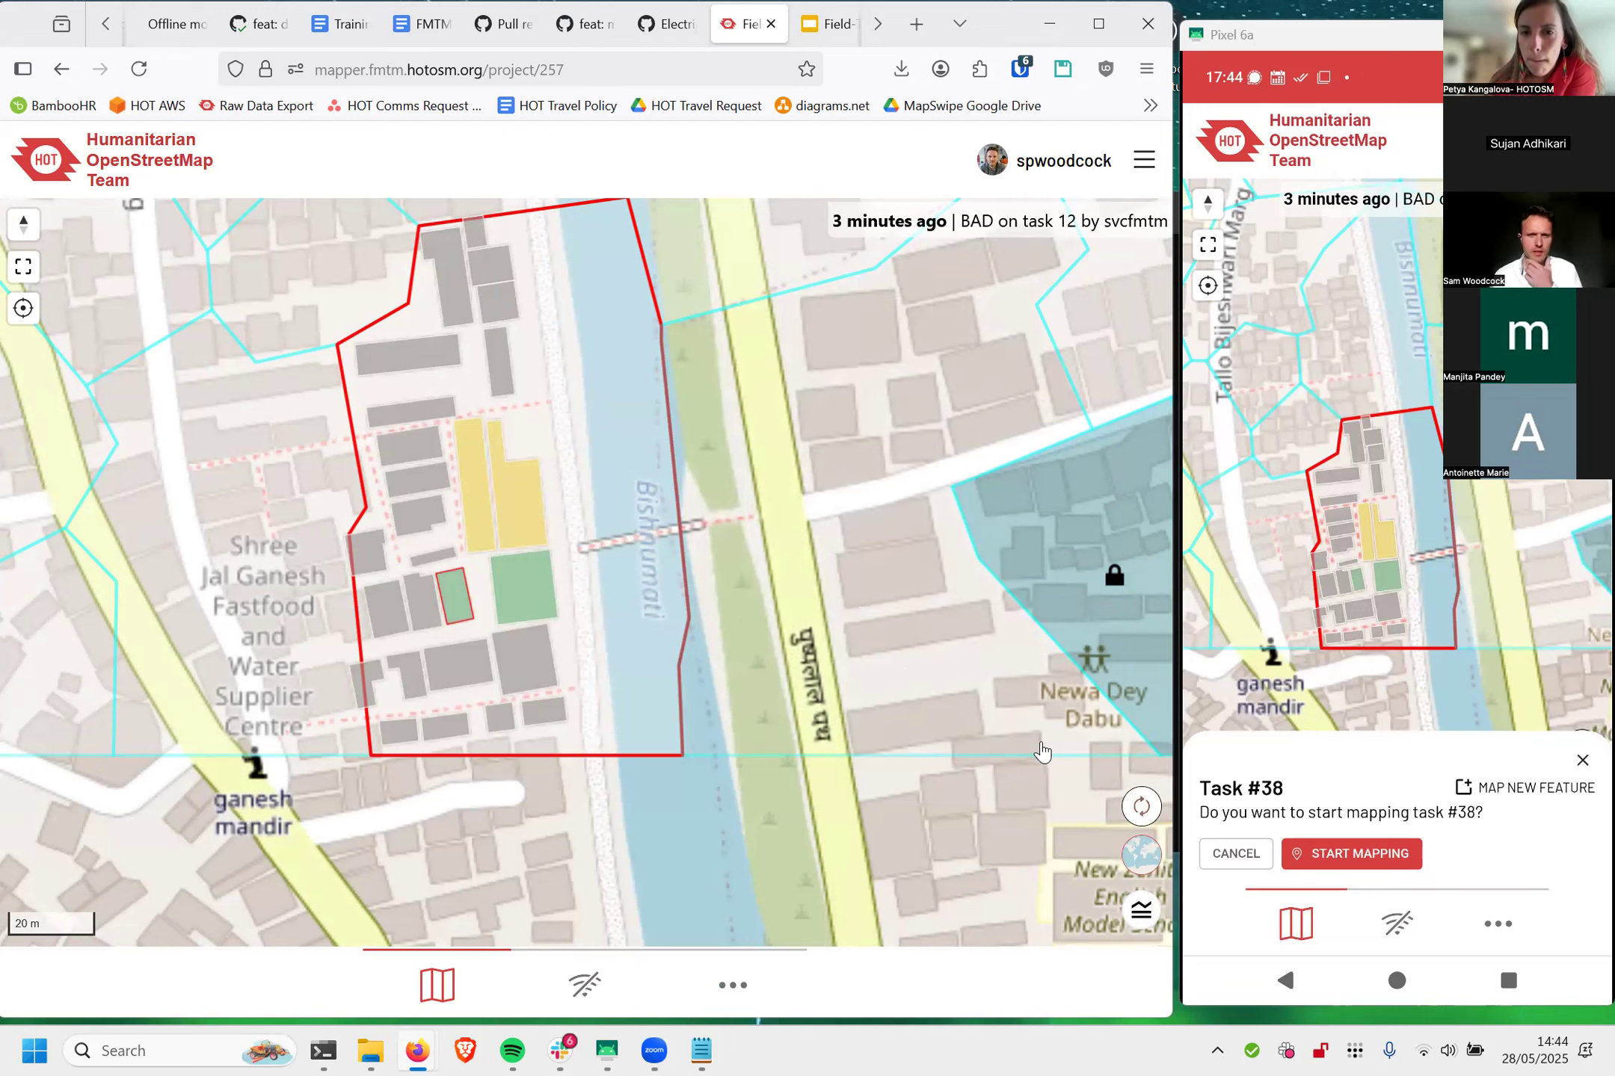
Step: Close the task #38 prompt on the phone and examine the building statuses in task #38 on both maps
{"action": "left_click", "coordinate": [1583, 759]}
{"action": "left_click_drag", "start_coordinate": [553, 447], "coordinate": [624, 514]}
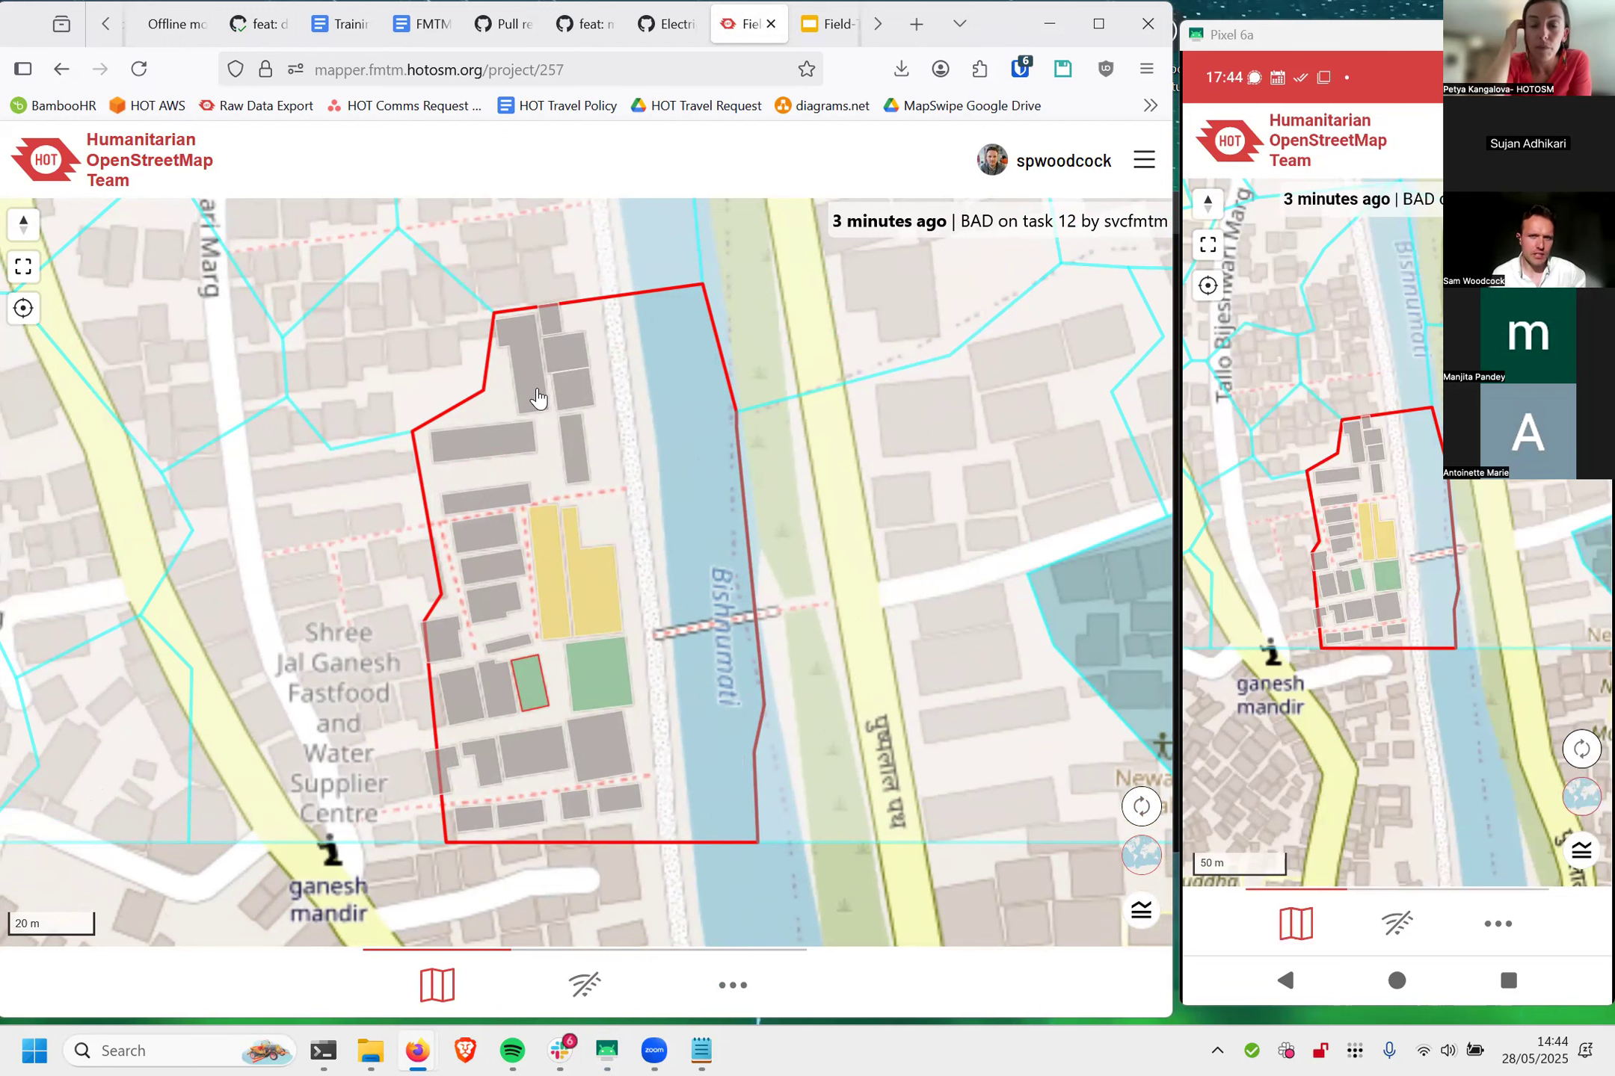
{"action": "scroll", "coordinate": [512, 356], "scroll_direction": "up", "scroll_amount": 3}
{"action": "left_click_drag", "start_coordinate": [513, 356], "coordinate": [509, 436]}
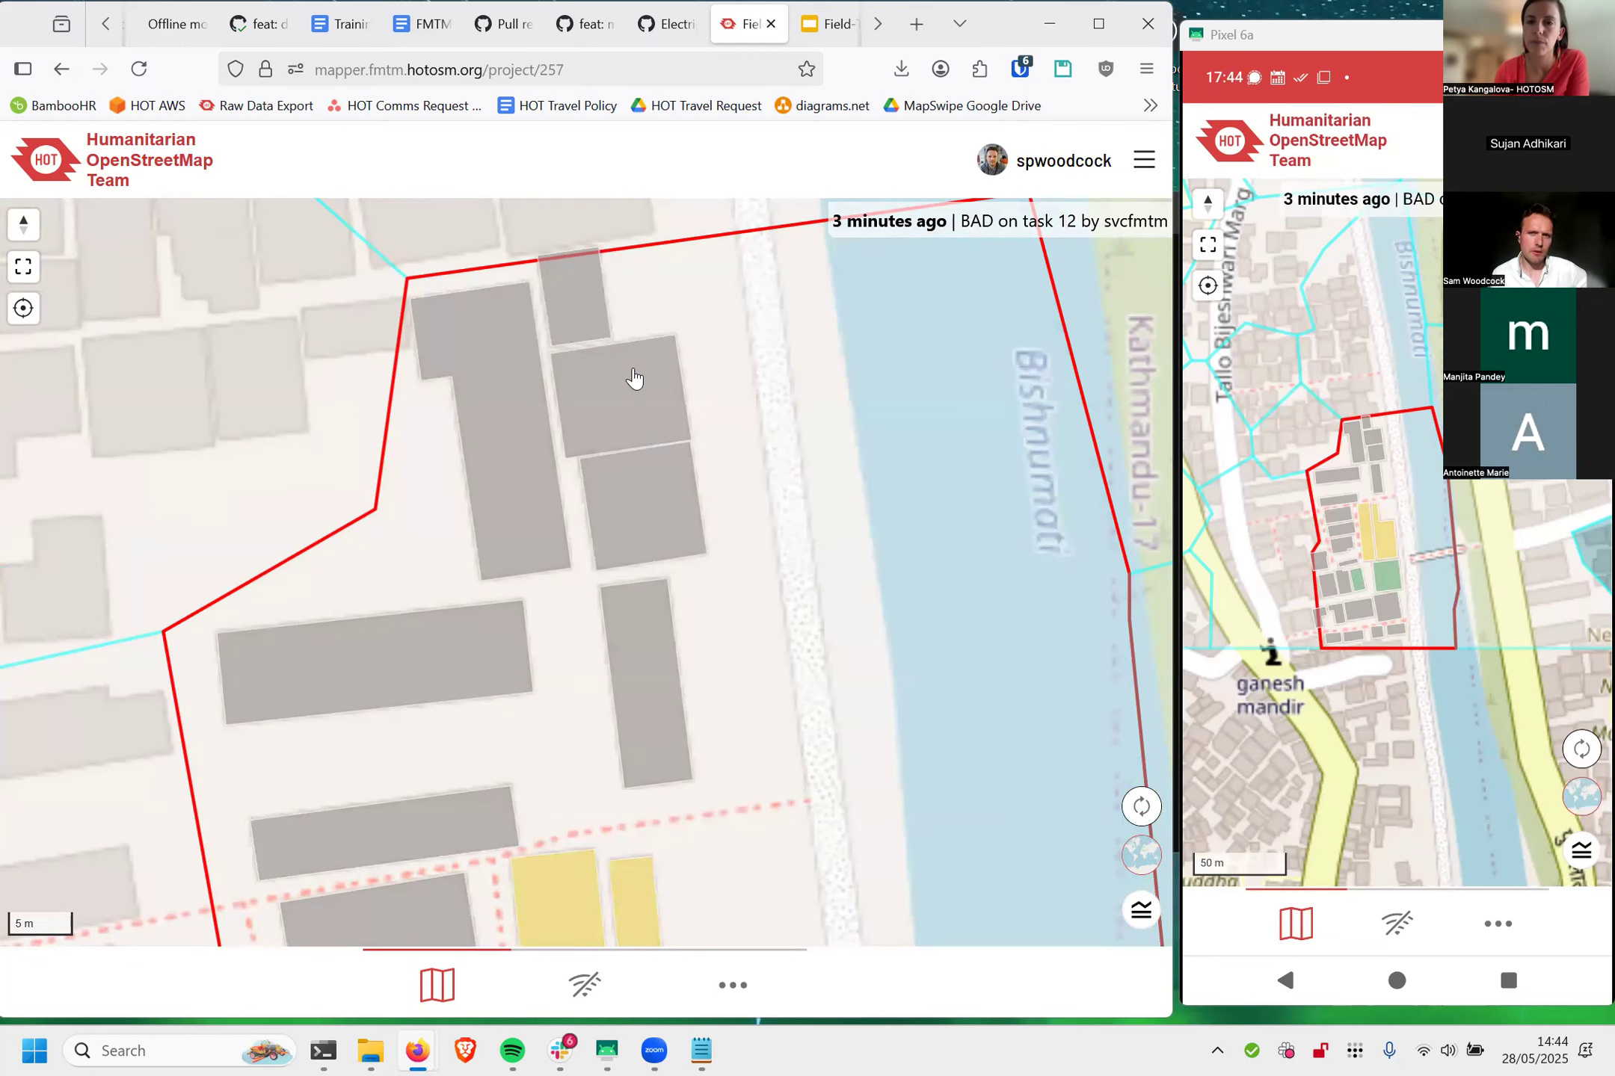
{"action": "scroll", "coordinate": [625, 377], "scroll_direction": "down", "scroll_amount": 3}
{"action": "scroll", "coordinate": [630, 444], "scroll_direction": "down", "scroll_amount": 3}
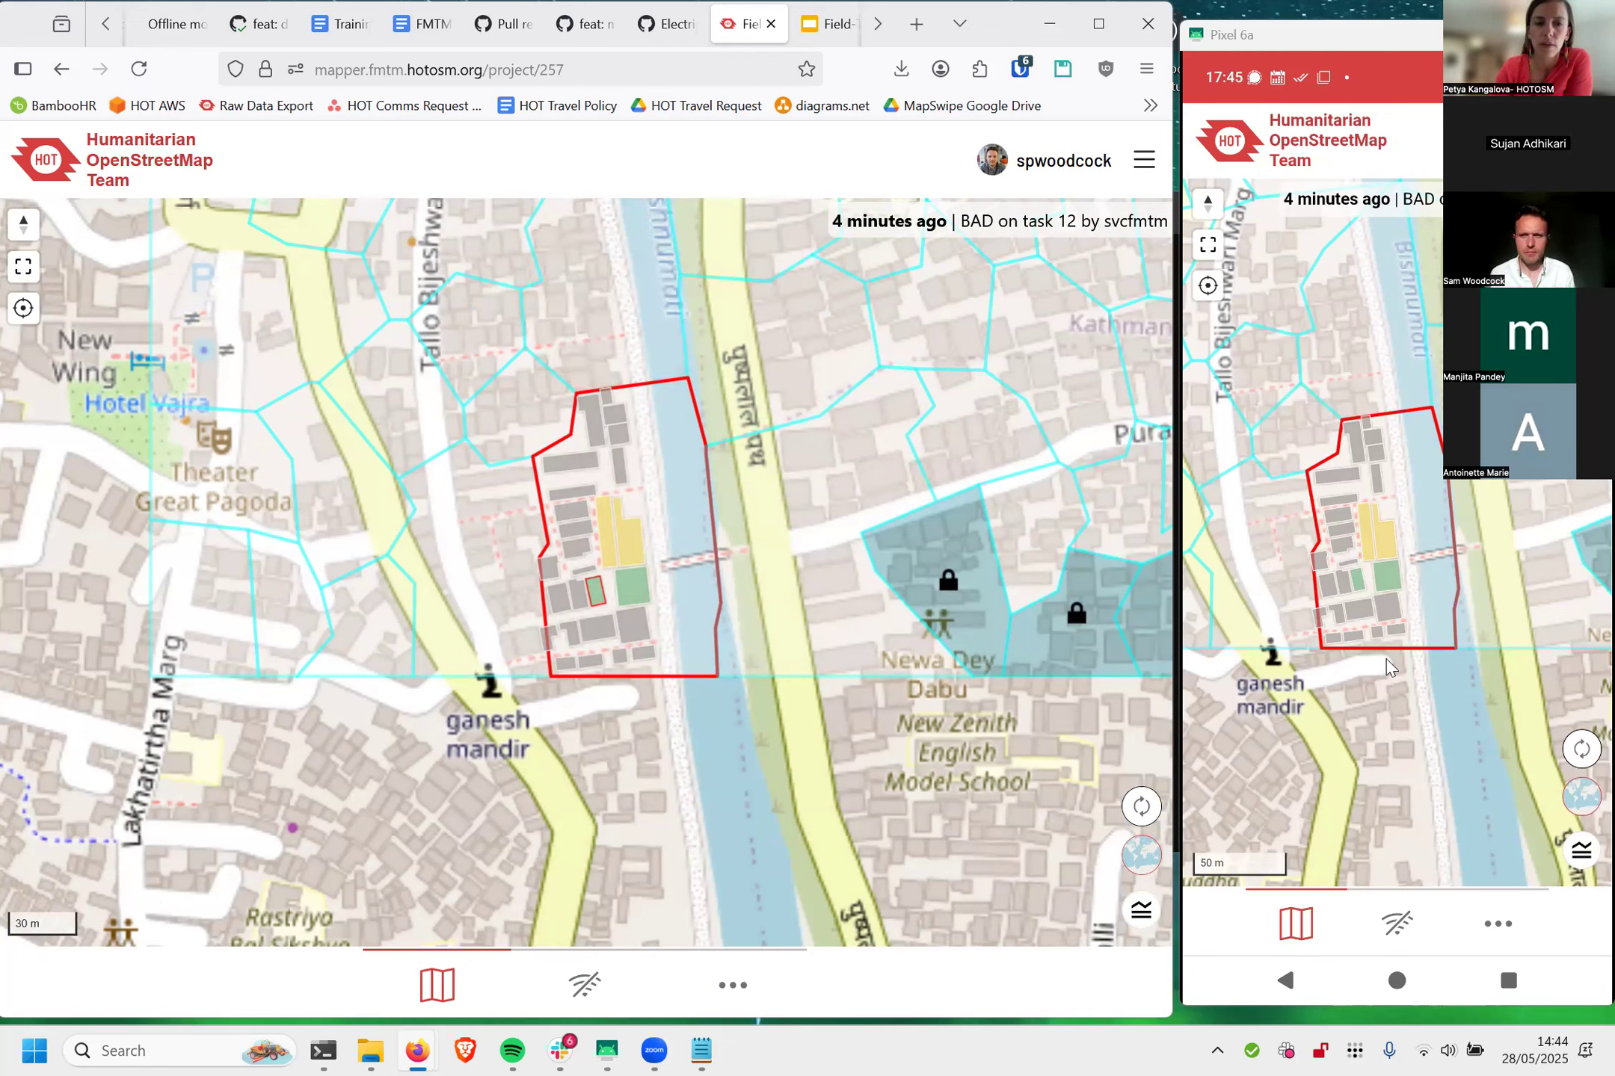
{"action": "left_click_drag", "start_coordinate": [1387, 664], "coordinate": [1394, 703]}
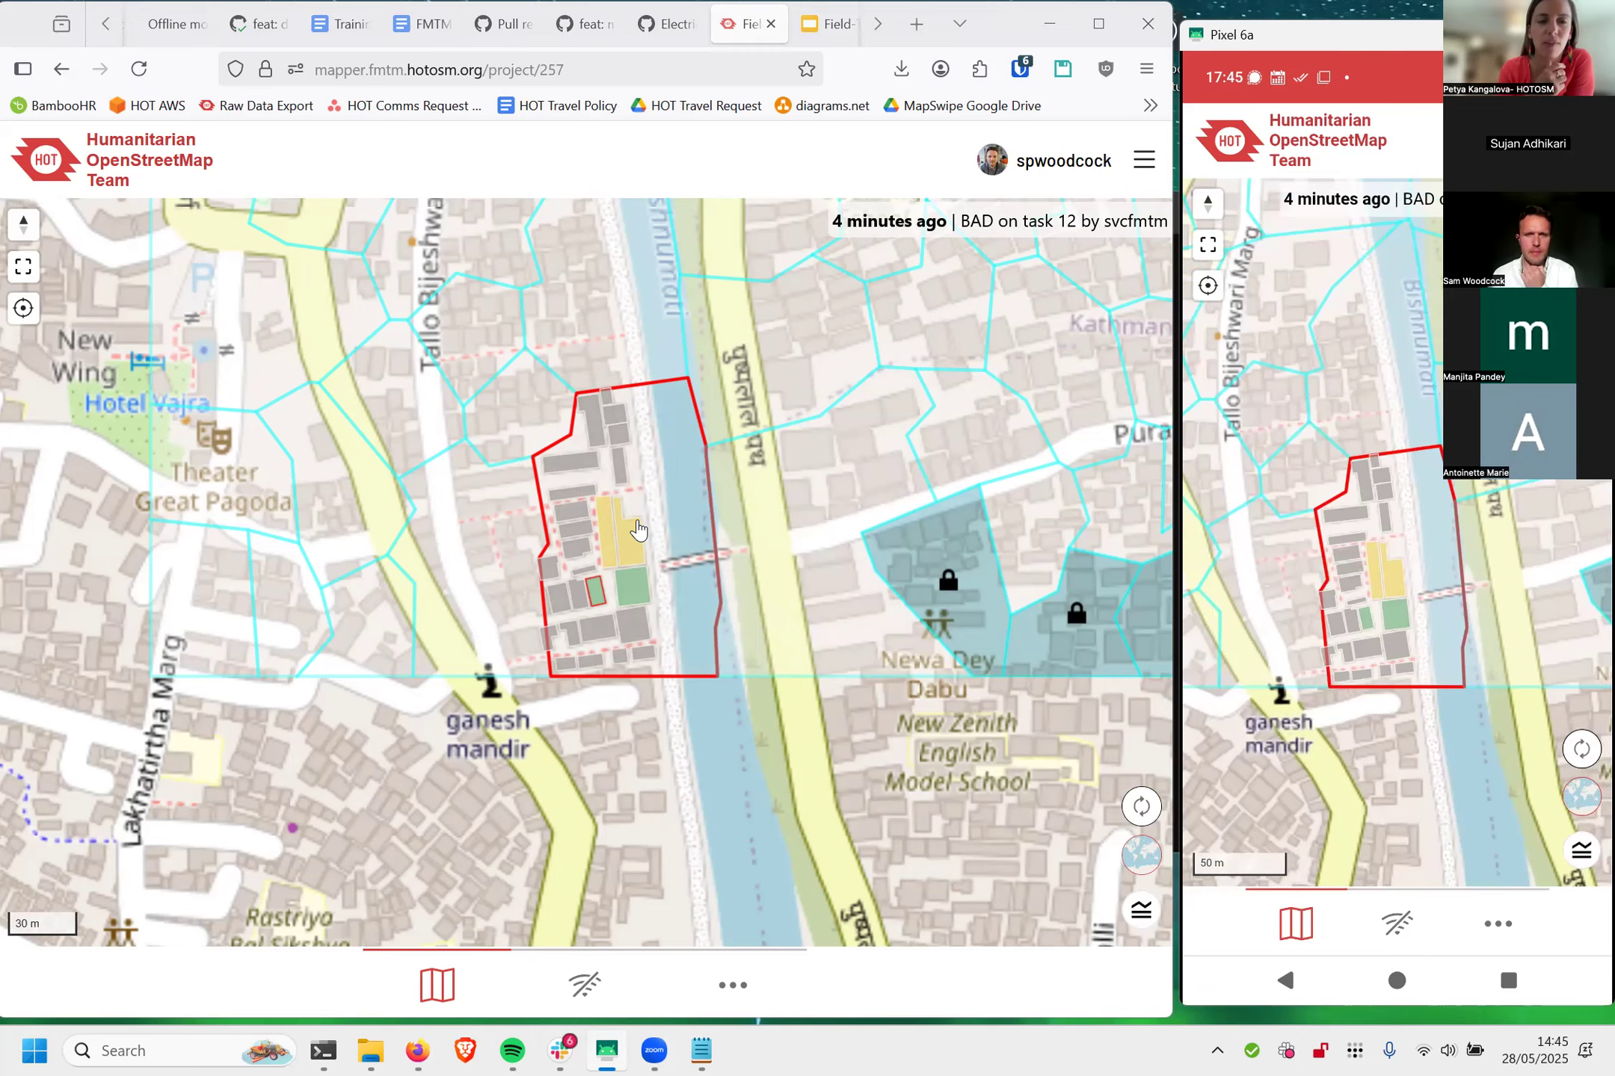
{"action": "scroll", "coordinate": [675, 607], "scroll_direction": "up", "scroll_amount": 5}
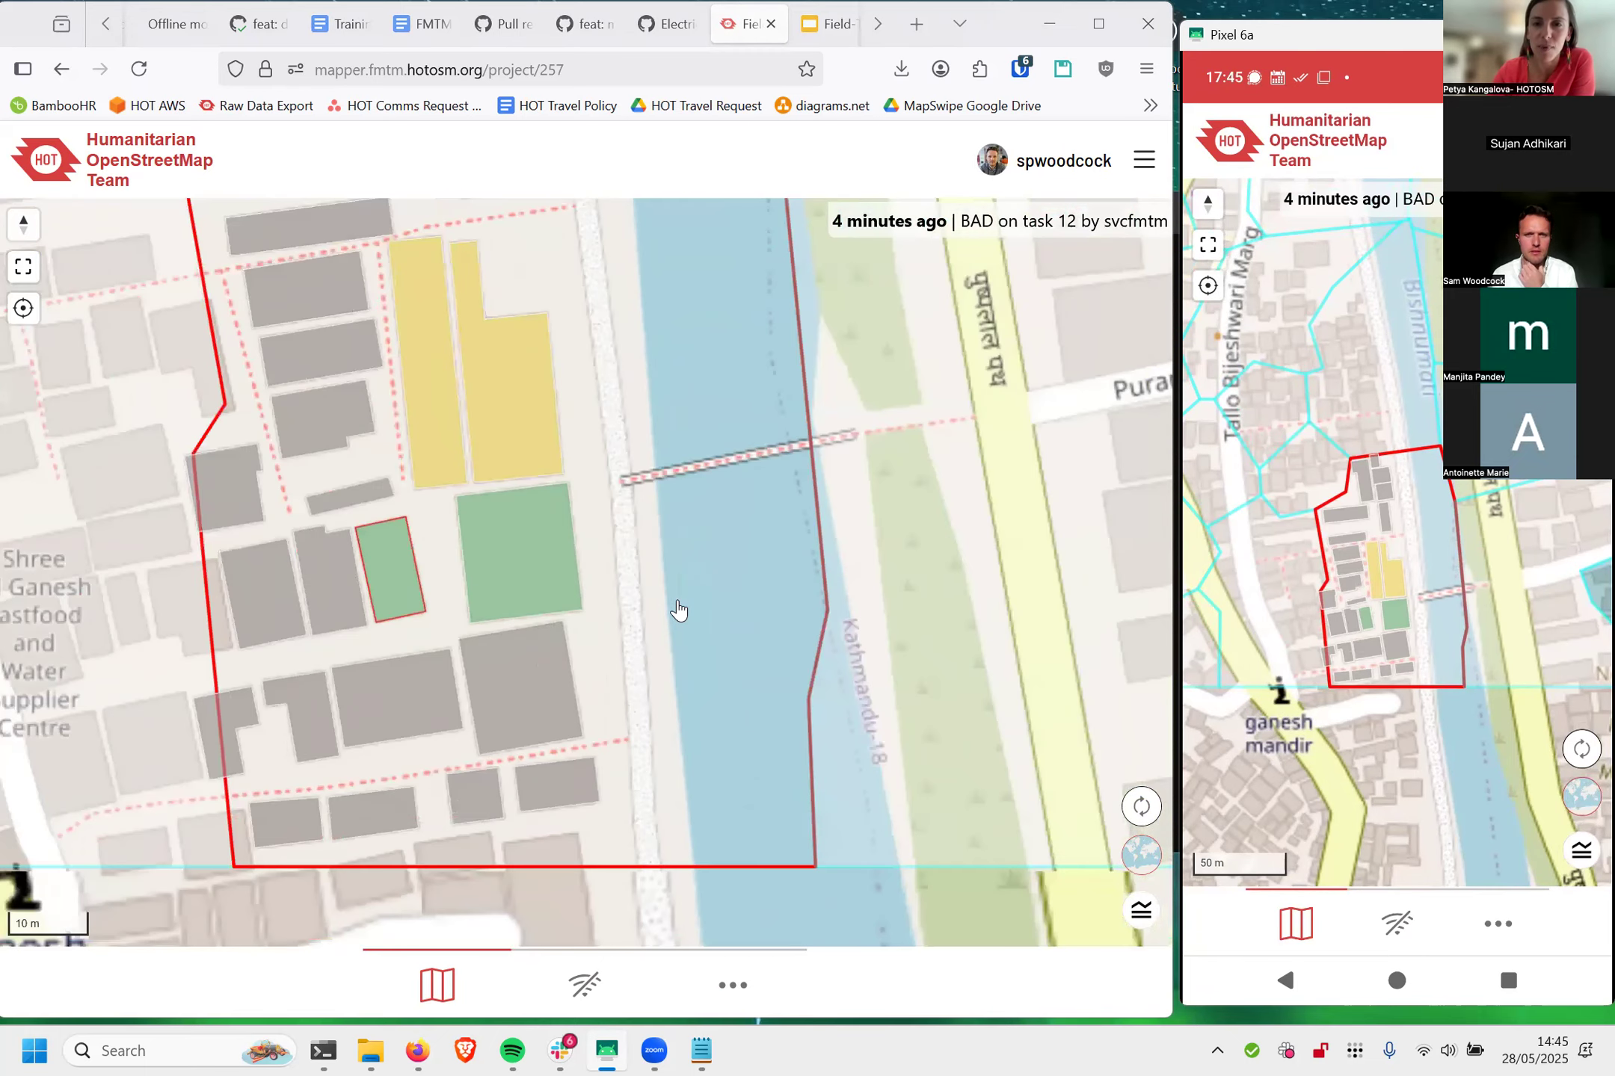
{"action": "scroll", "coordinate": [678, 609], "scroll_direction": "down", "scroll_amount": 1}
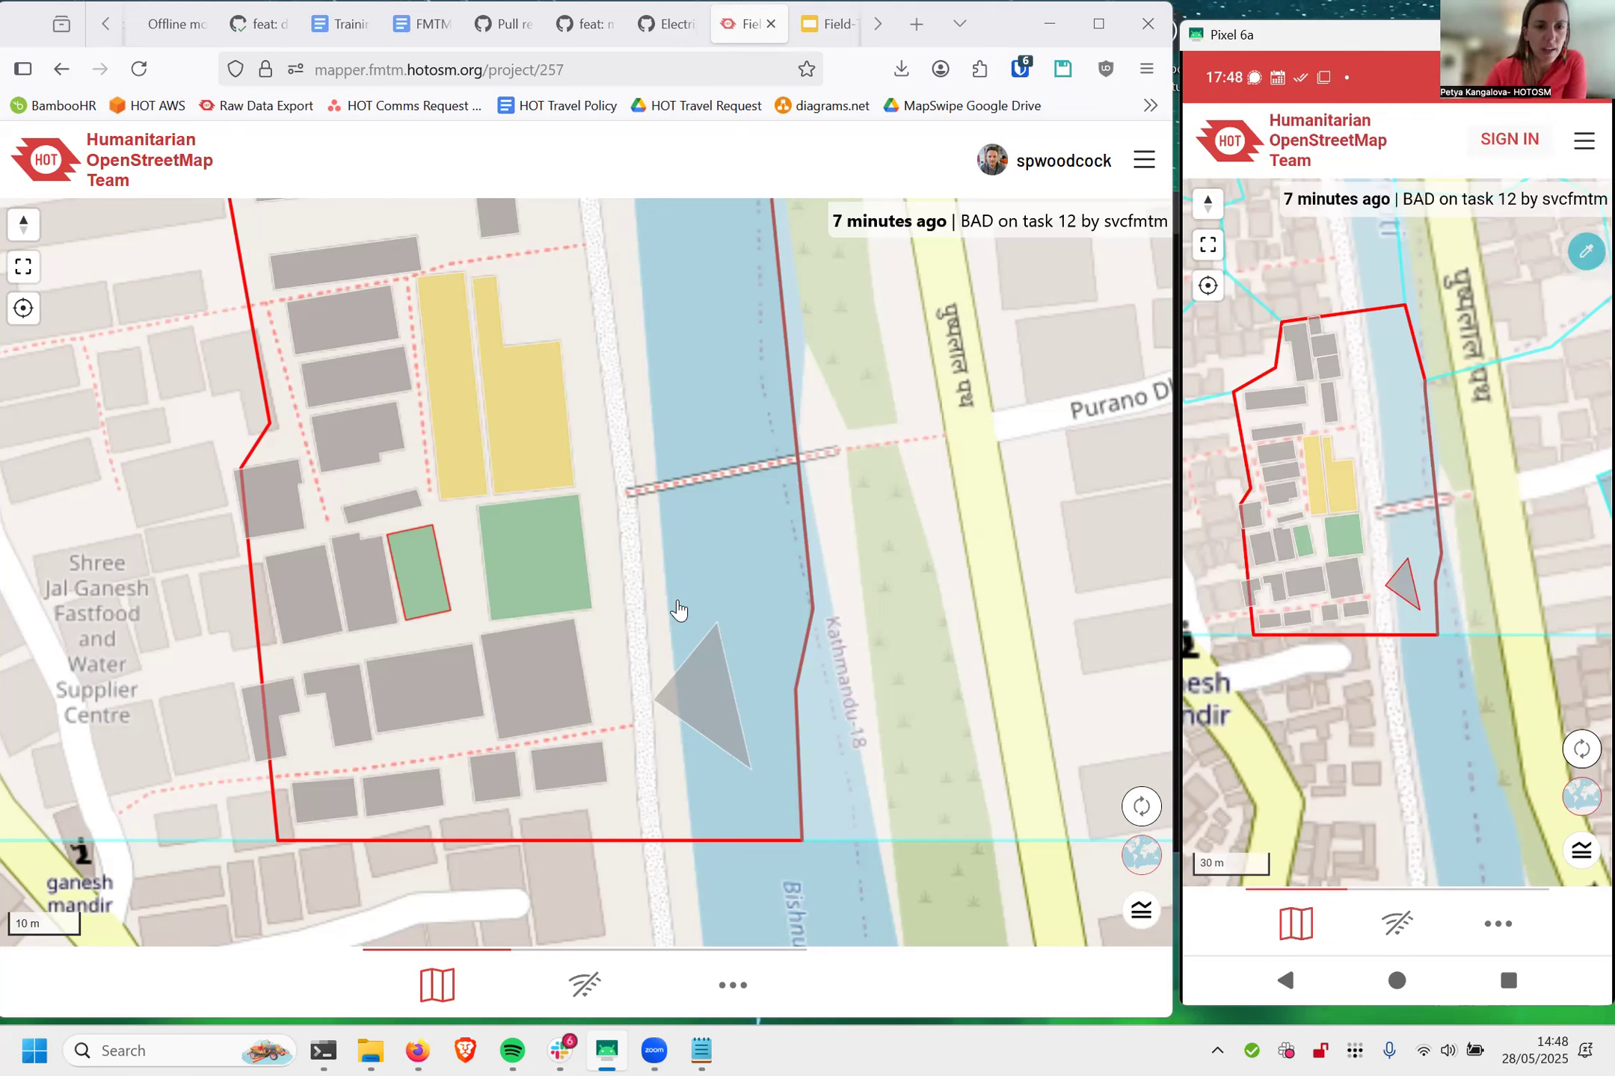
Step: Start mapping a new feature in task #38 and draw a four-sided polygon in the river just north of the grey triangle
{"action": "left_click", "coordinate": [723, 583]}
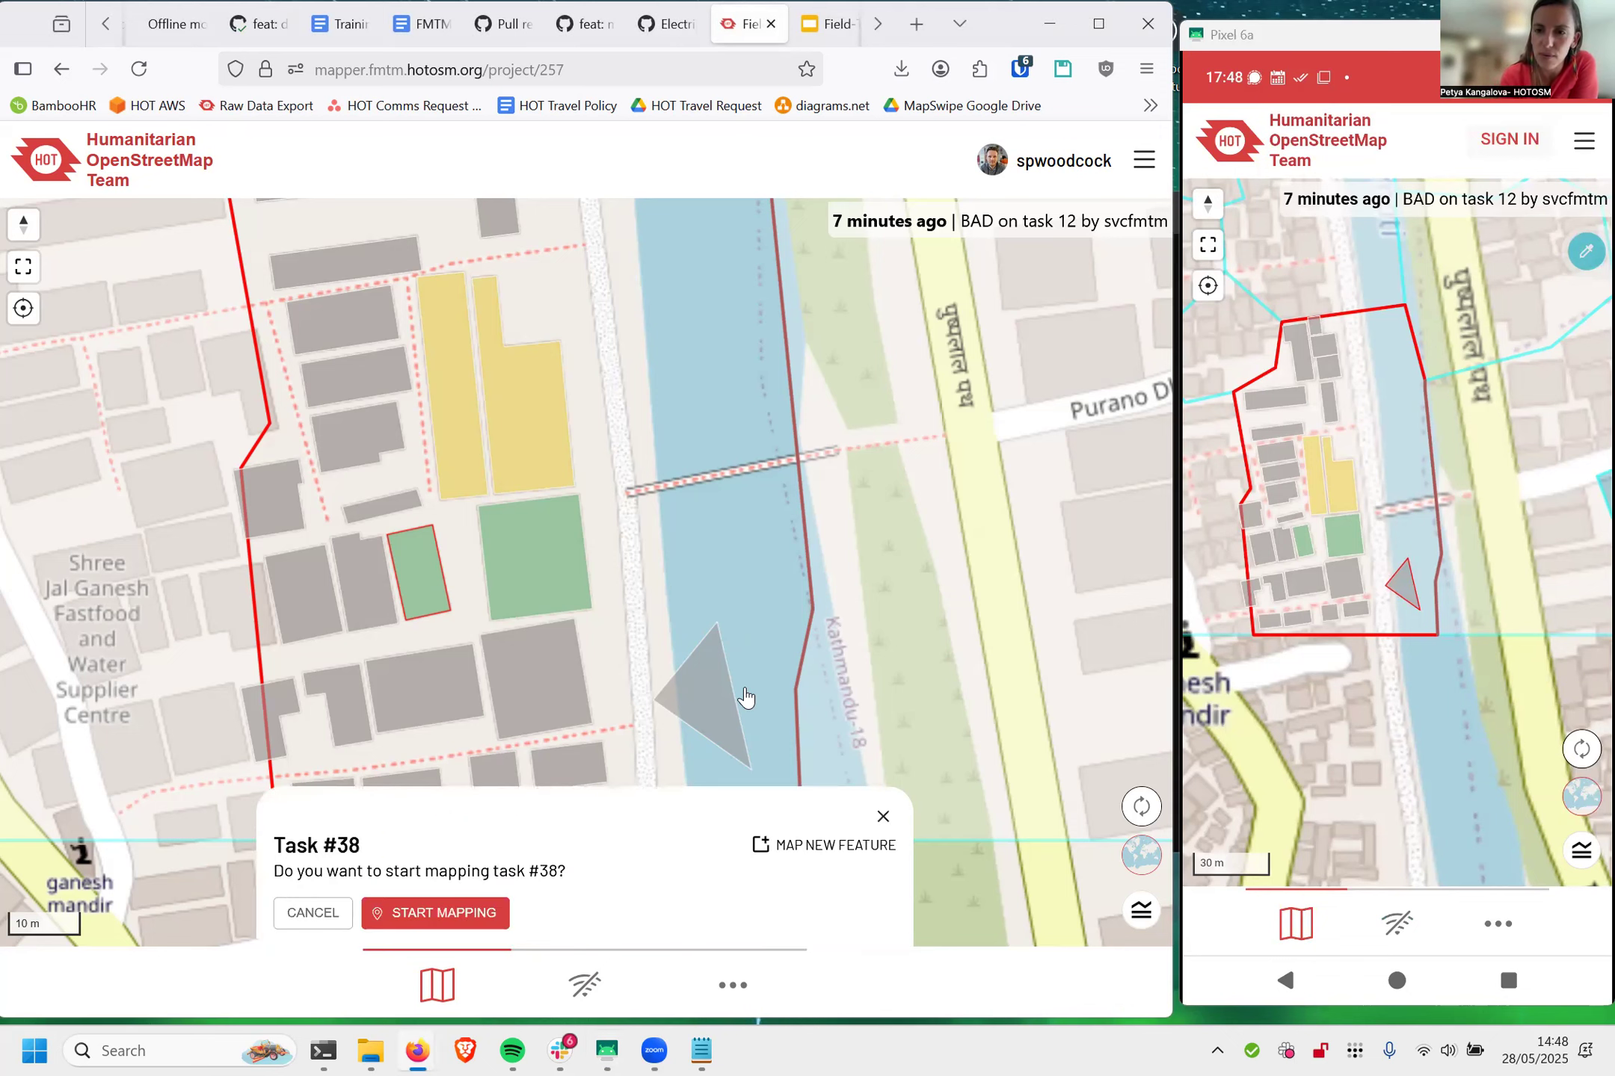
{"action": "left_click", "coordinate": [821, 835]}
{"action": "left_click", "coordinate": [700, 516]}
{"action": "left_click", "coordinate": [630, 569]}
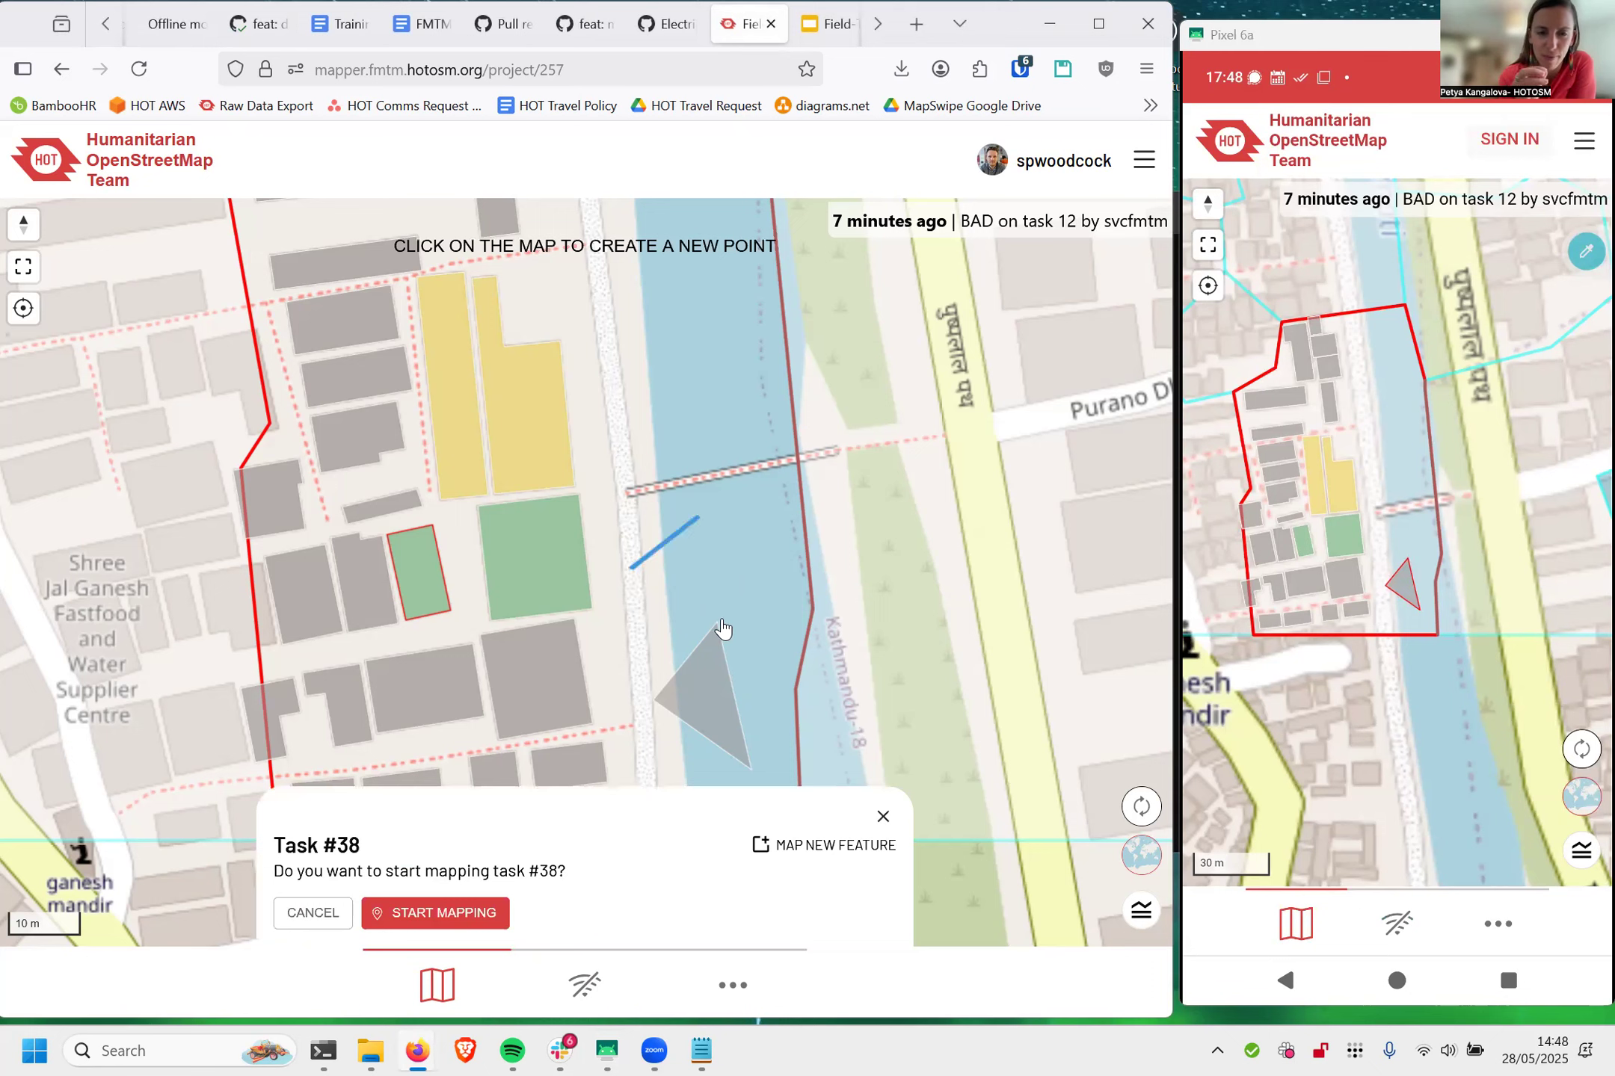
{"action": "left_click", "coordinate": [721, 619]}
{"action": "double_click", "coordinate": [777, 546]}
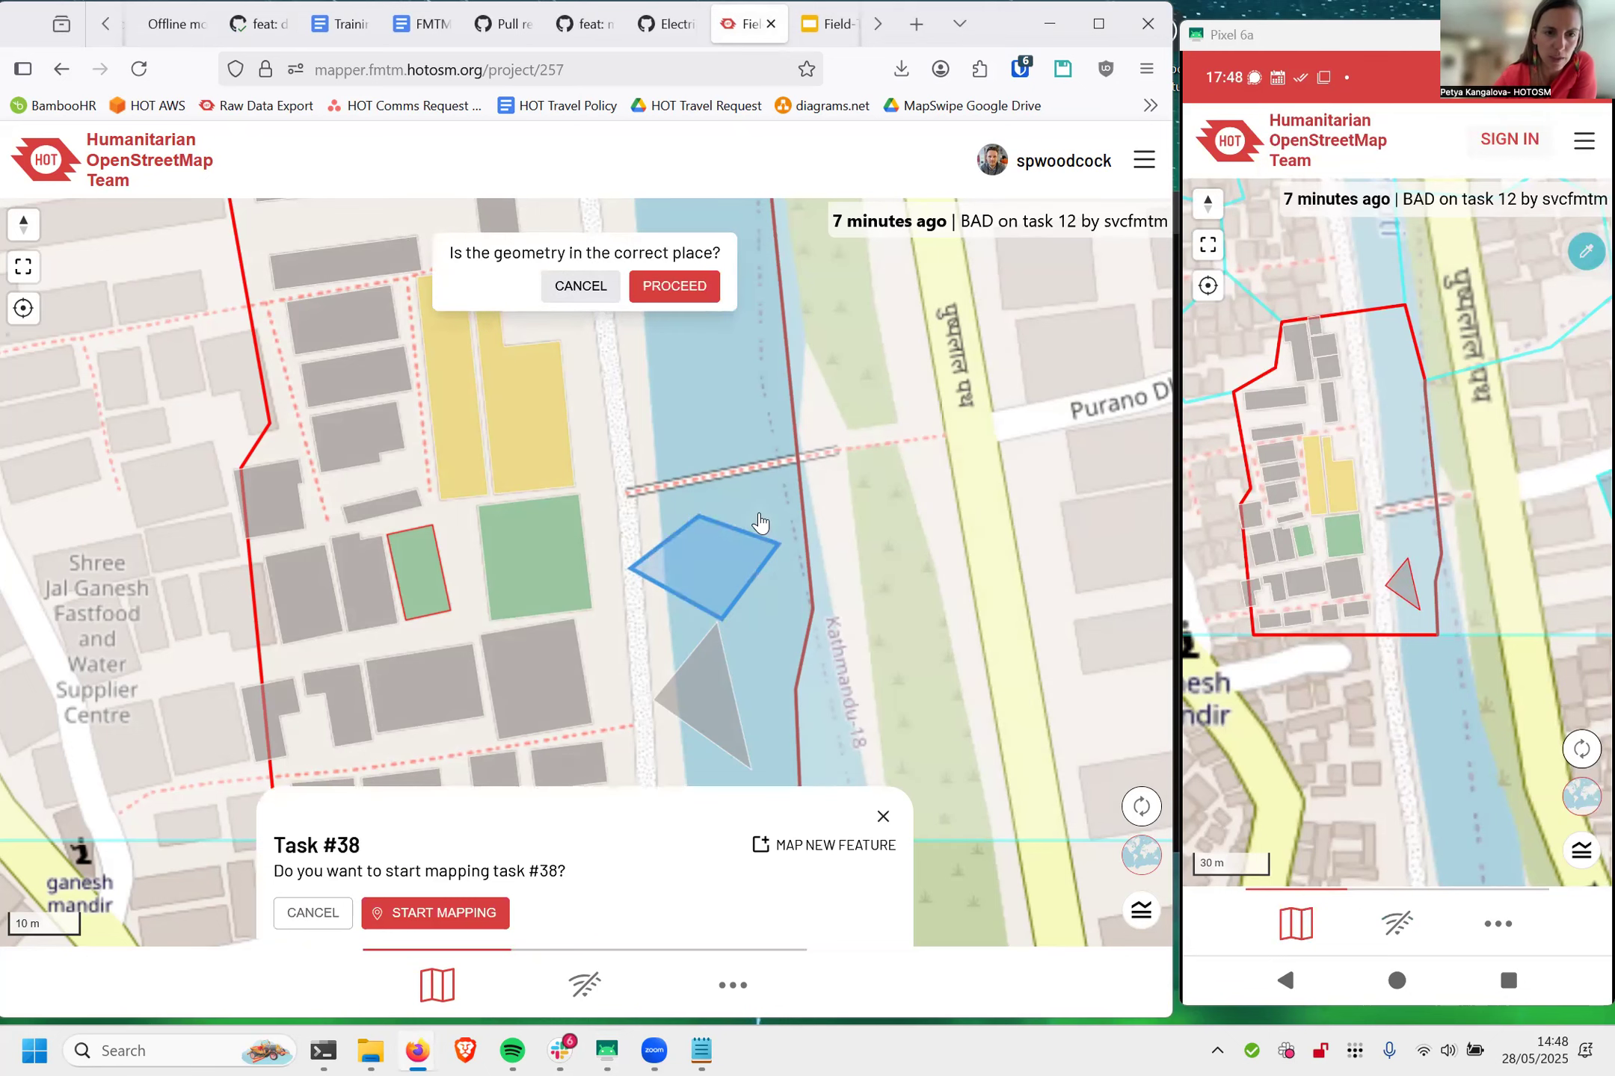
Step: Confirm the new polygon's placement and close its survey form without answering it
{"action": "left_click", "coordinate": [676, 289]}
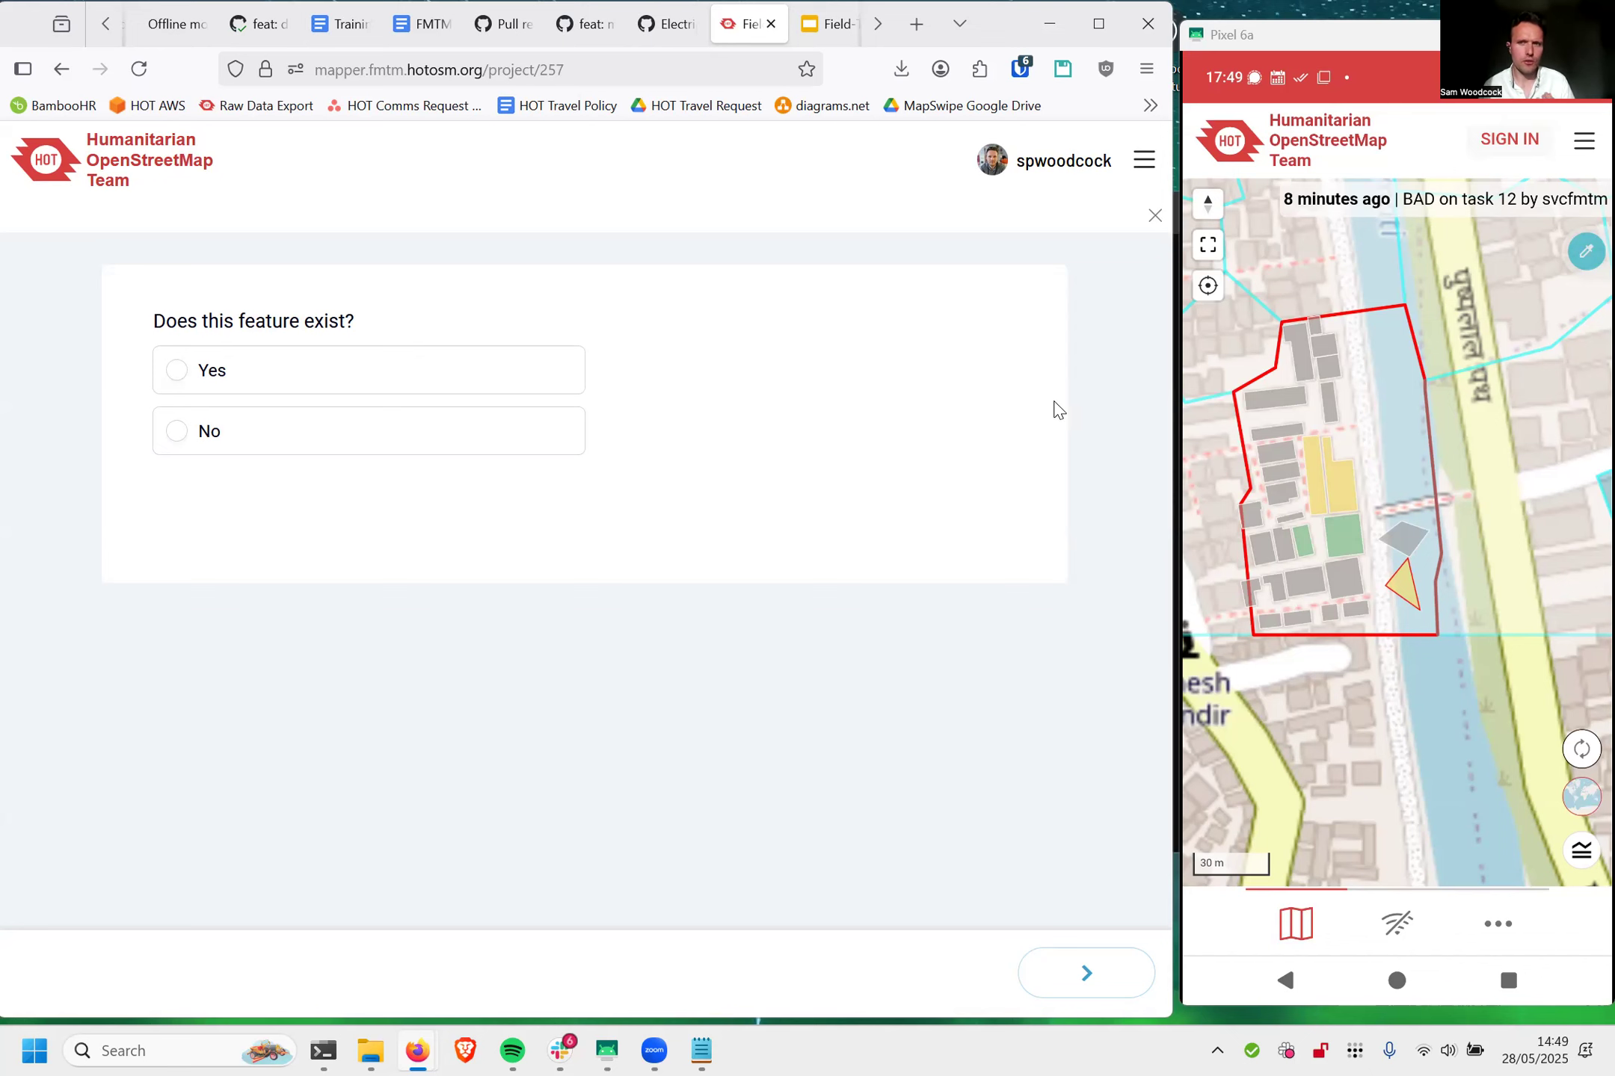
{"action": "left_click", "coordinate": [1155, 216]}
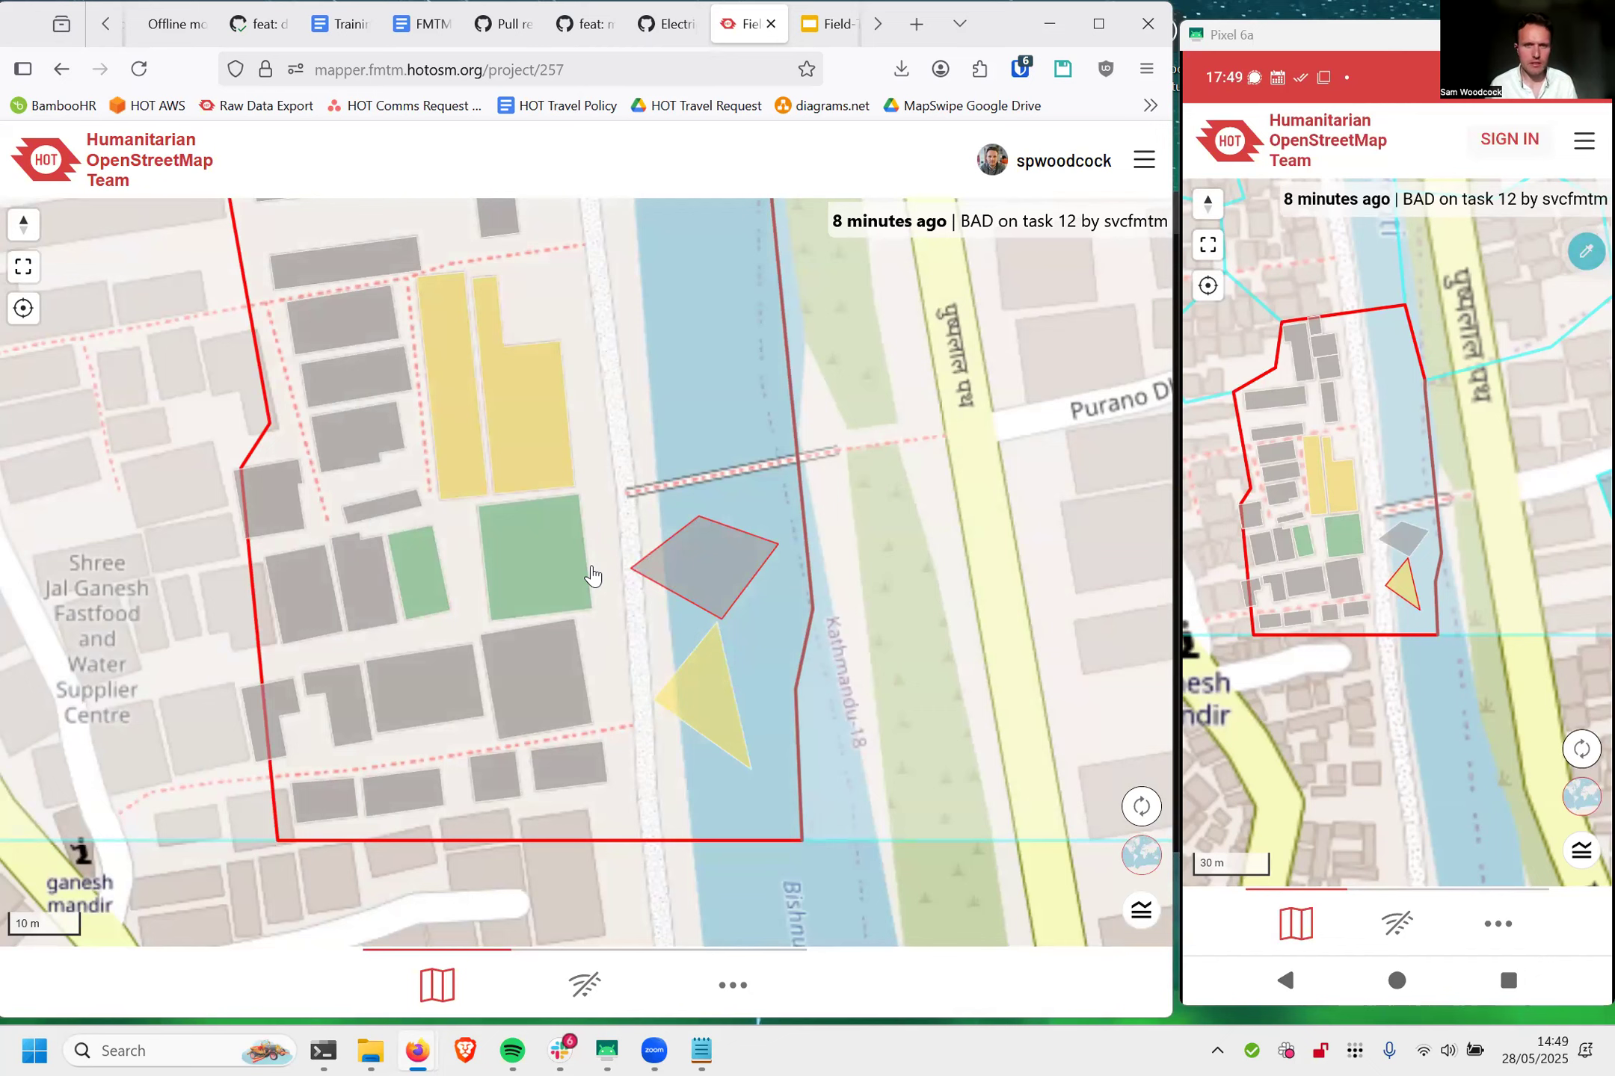
{"action": "scroll", "coordinate": [598, 565], "scroll_direction": "down", "scroll_amount": 3}
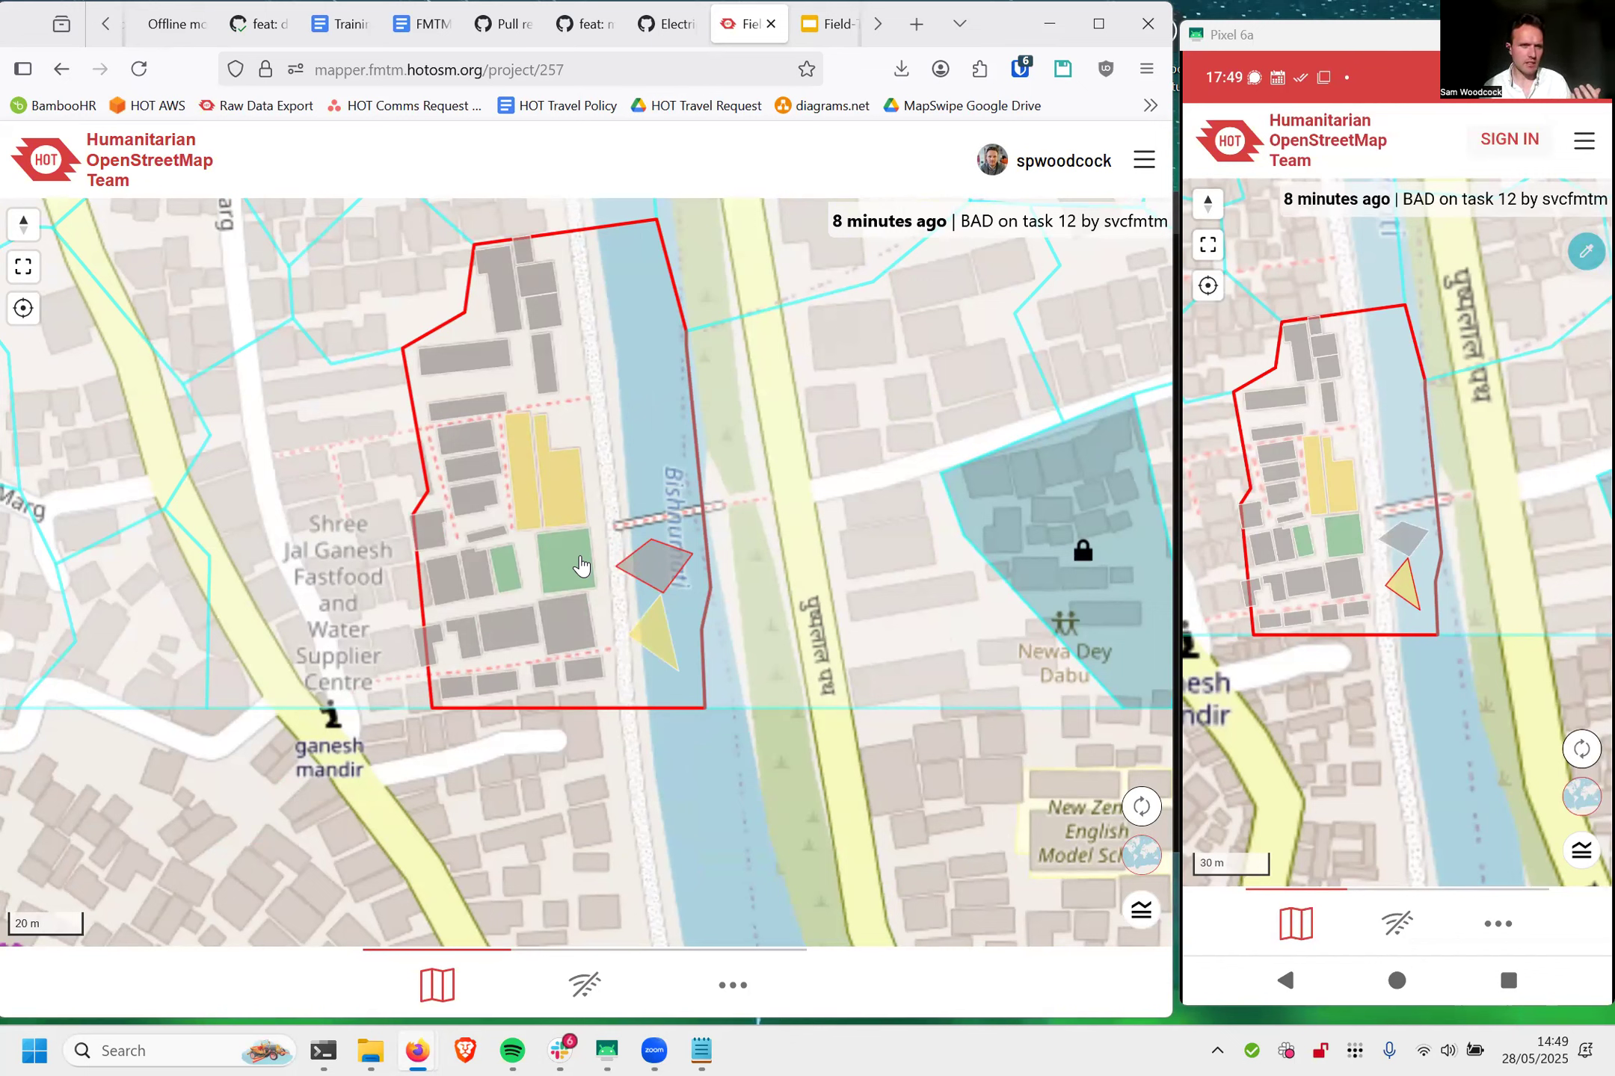
Step: Map a new feature in task #38 by drawing a five-sided polygon in the river north of the footbridge, and confirm its placement
{"action": "scroll", "coordinate": [649, 499], "scroll_direction": "up", "scroll_amount": 3}
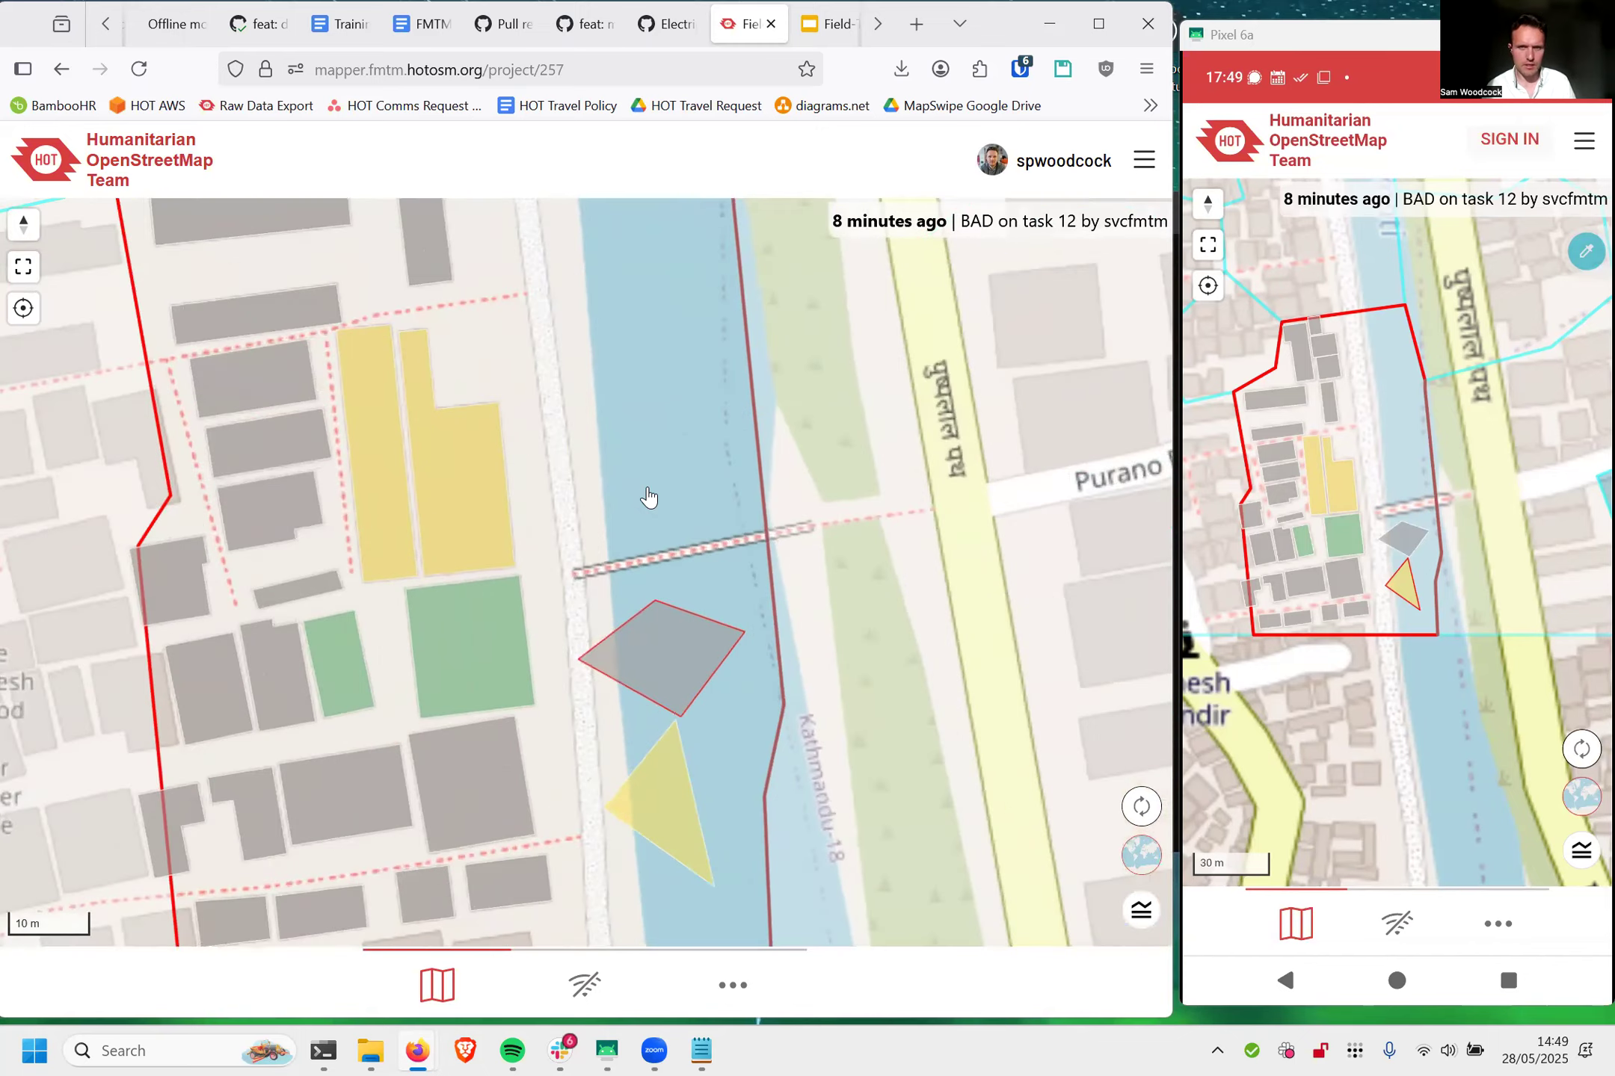
{"action": "left_click", "coordinate": [649, 497]}
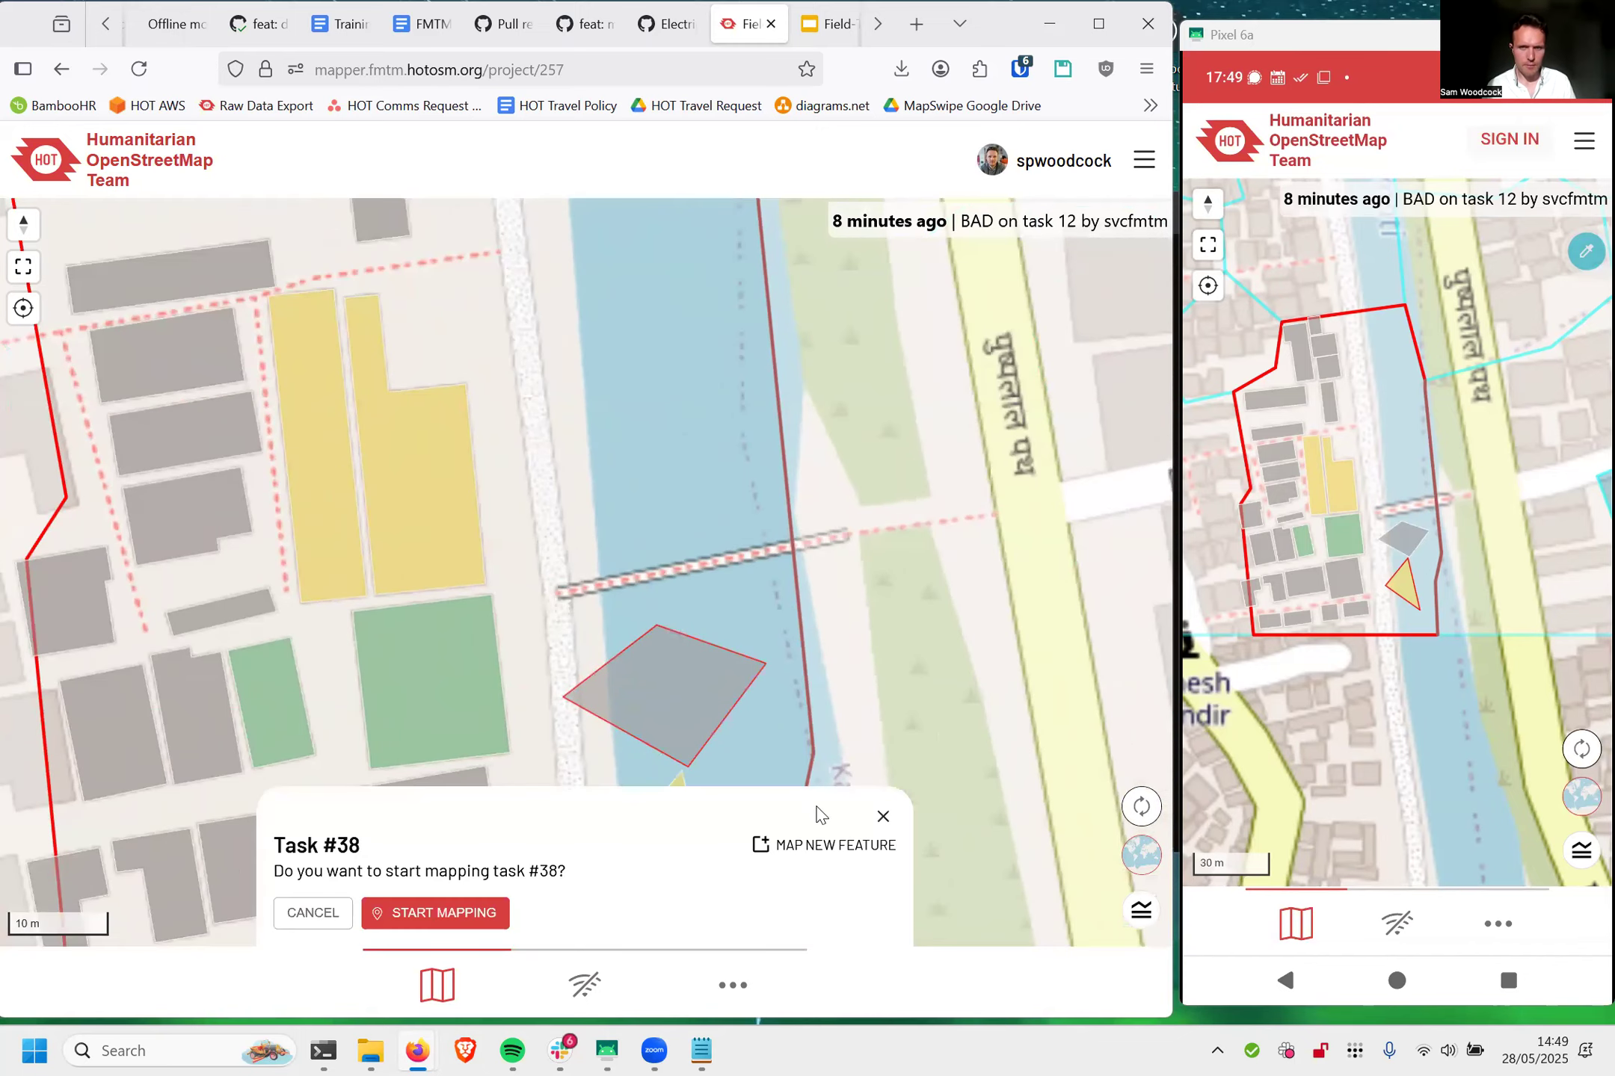
{"action": "left_click", "coordinate": [805, 858]}
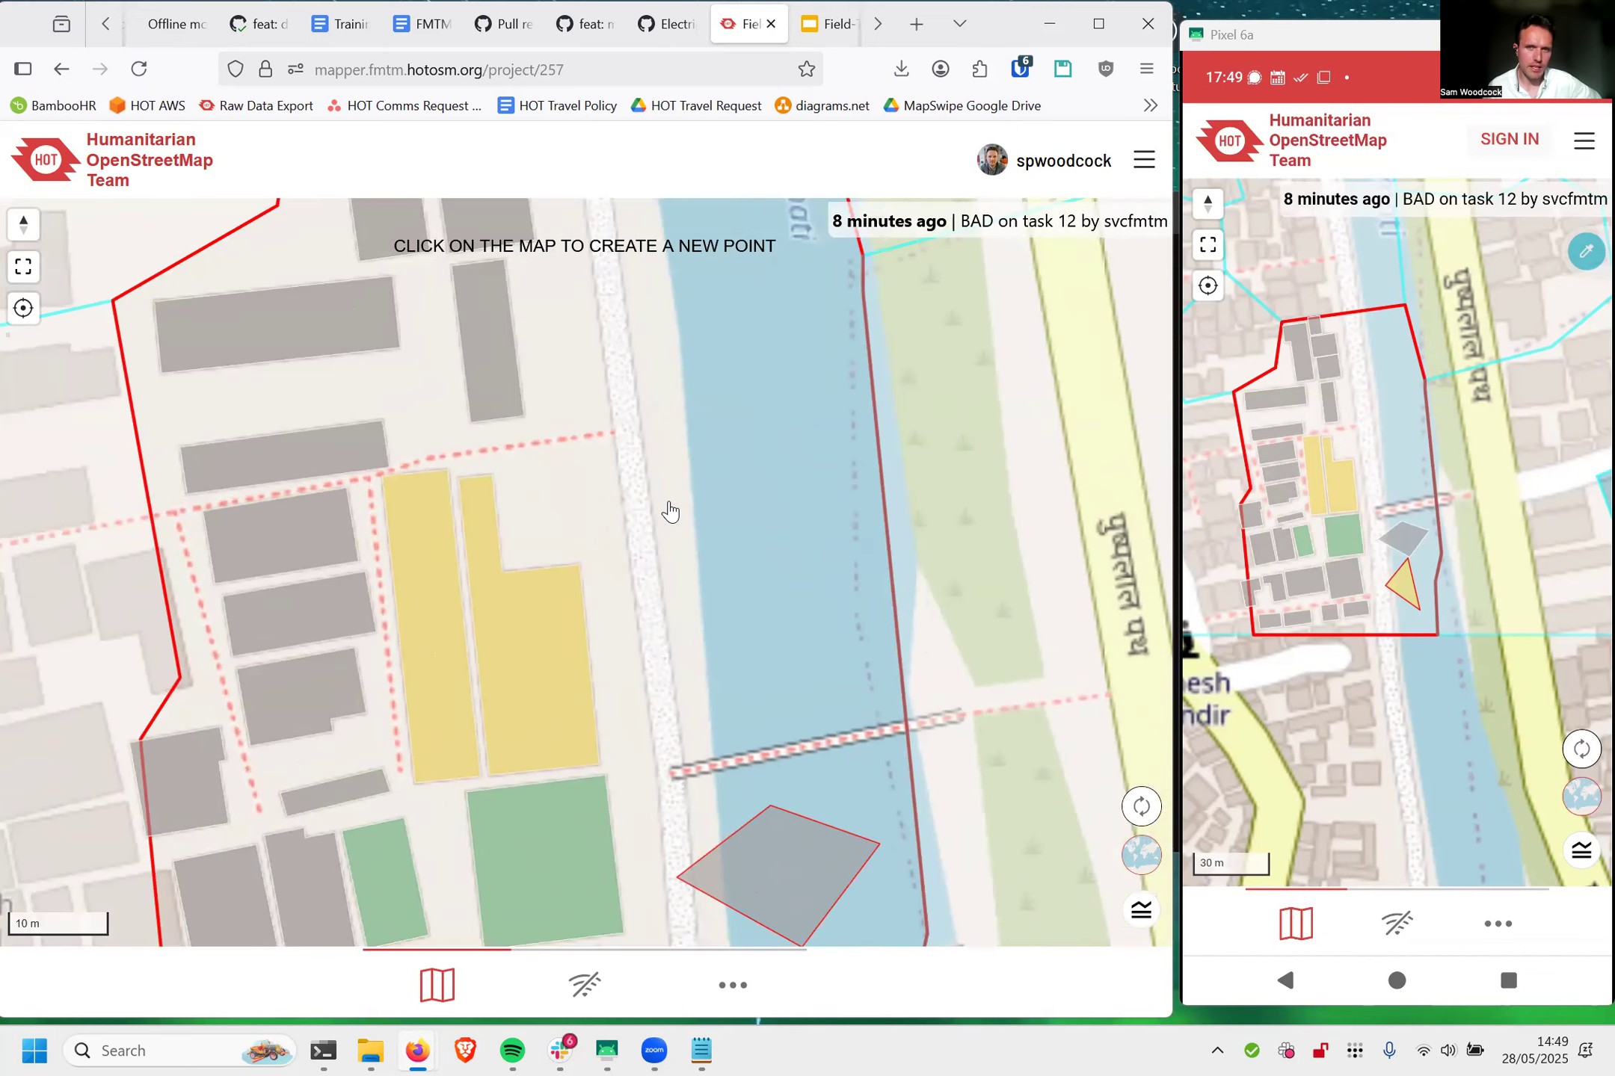
{"action": "left_click", "coordinate": [699, 602]}
{"action": "left_click", "coordinate": [740, 596]}
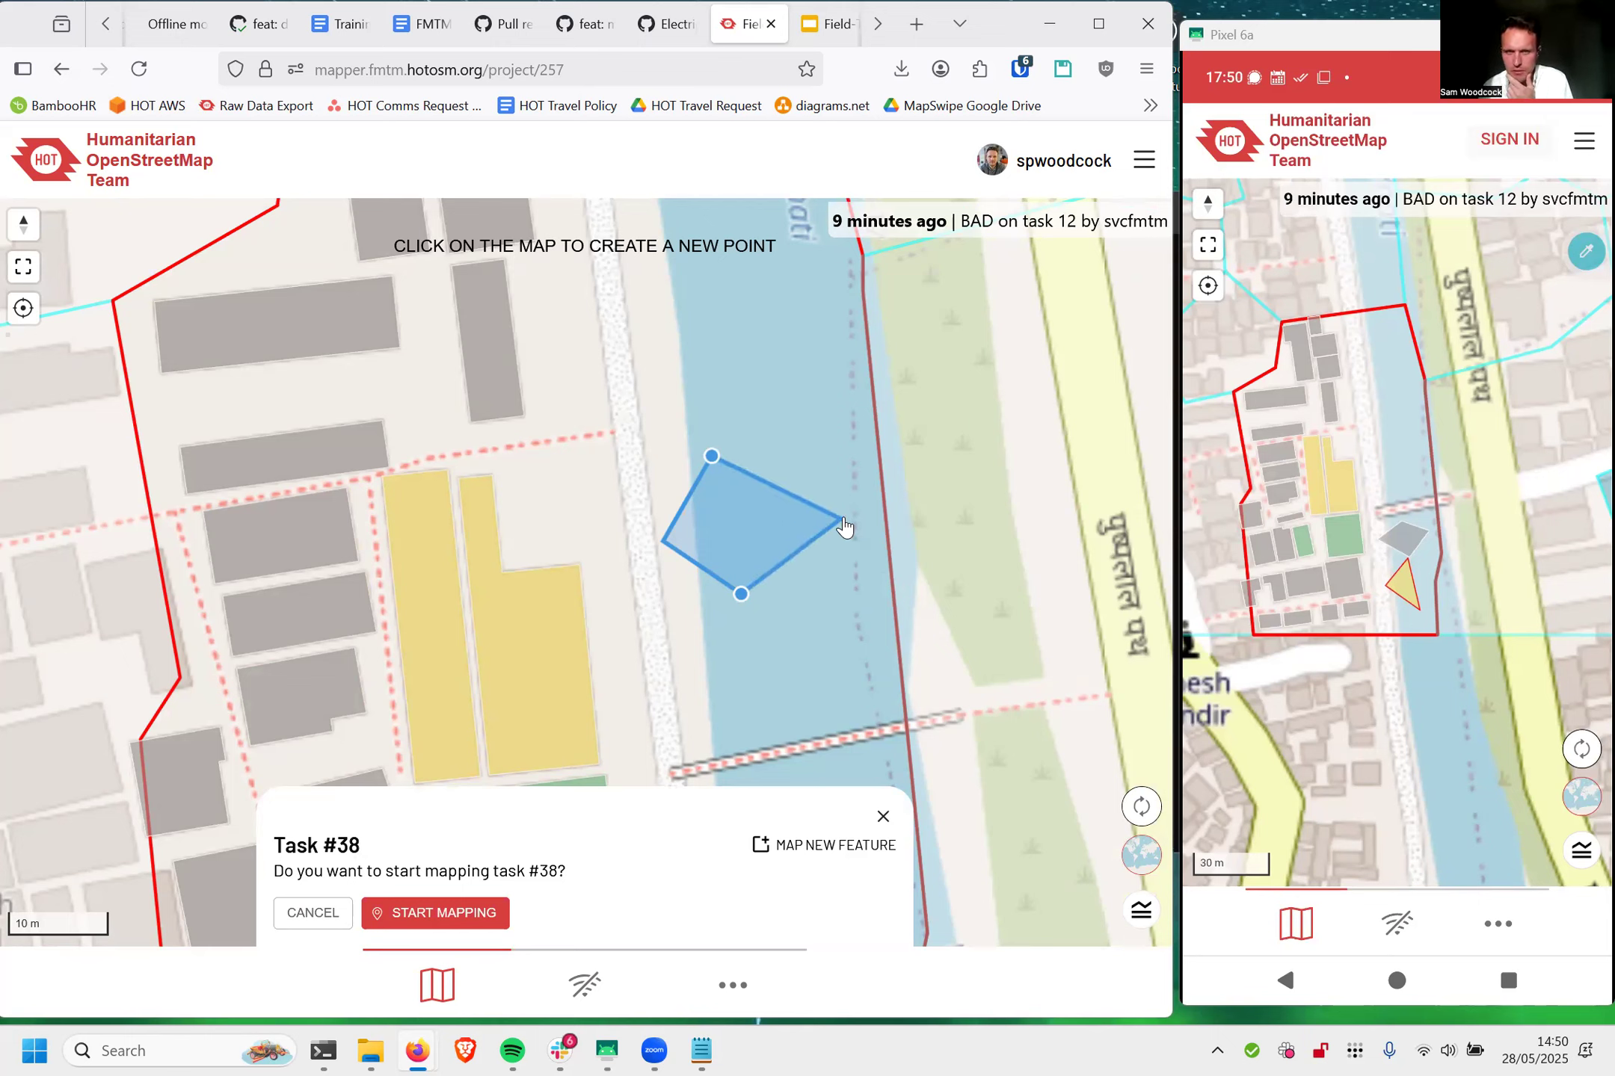
{"action": "left_click", "coordinate": [803, 515]}
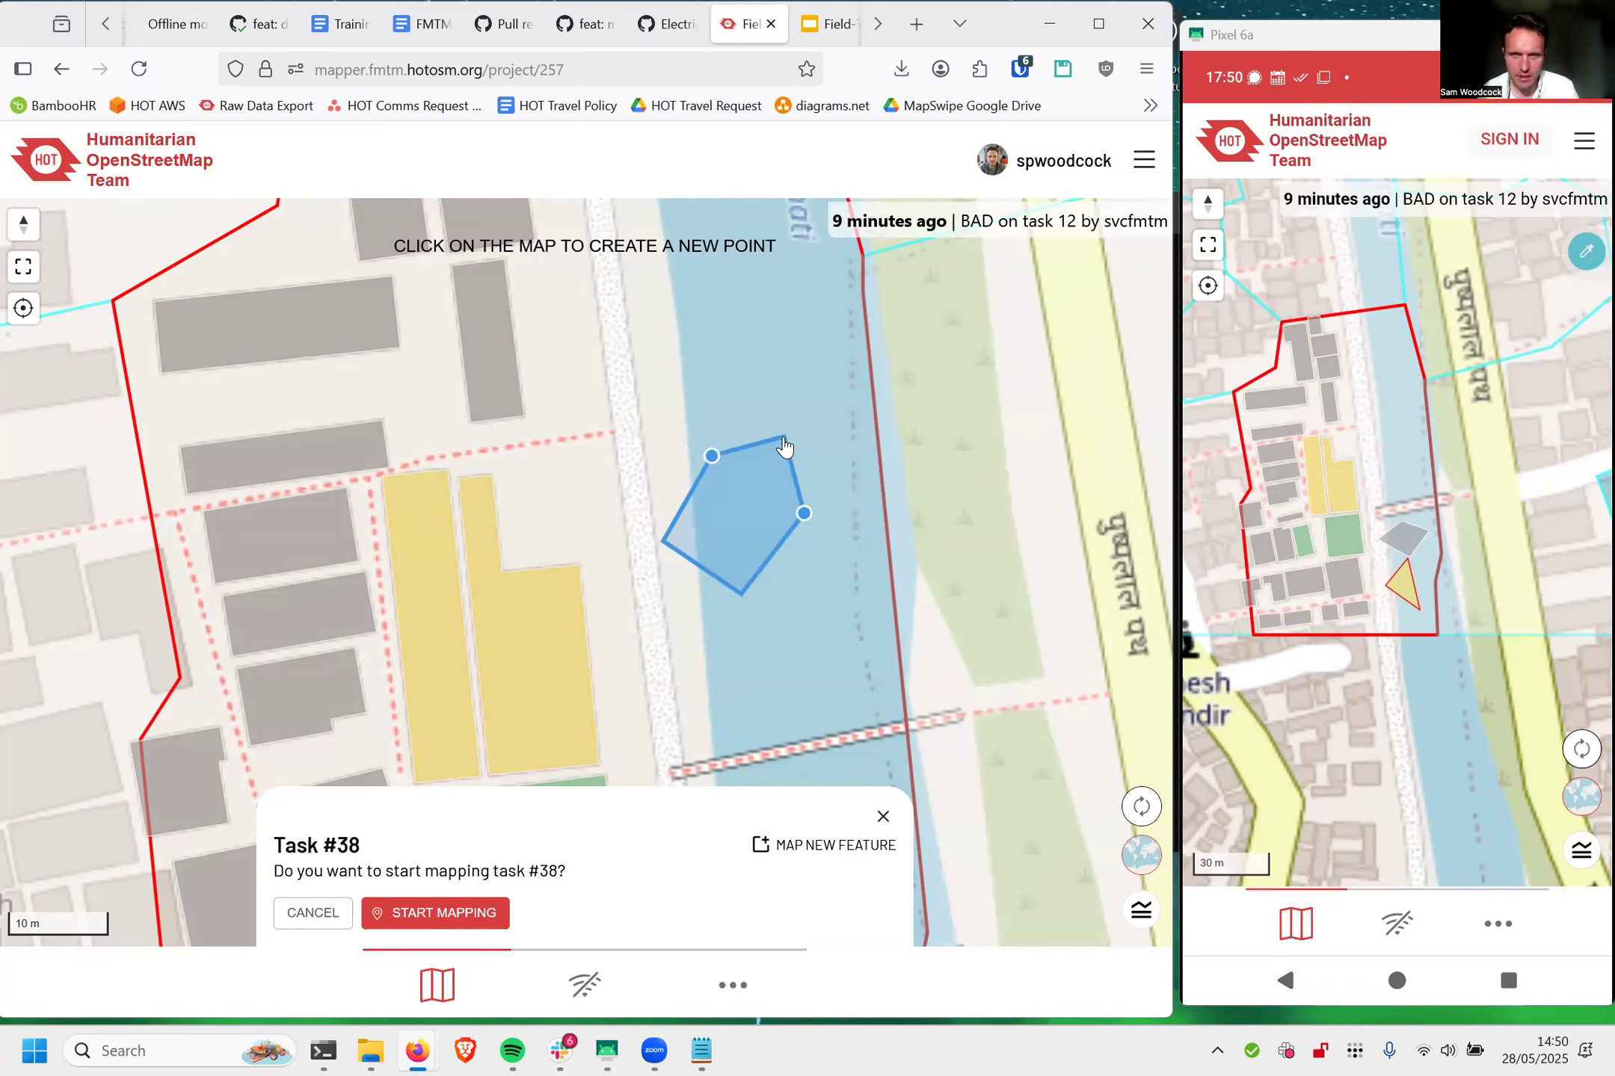
{"action": "left_click", "coordinate": [783, 439]}
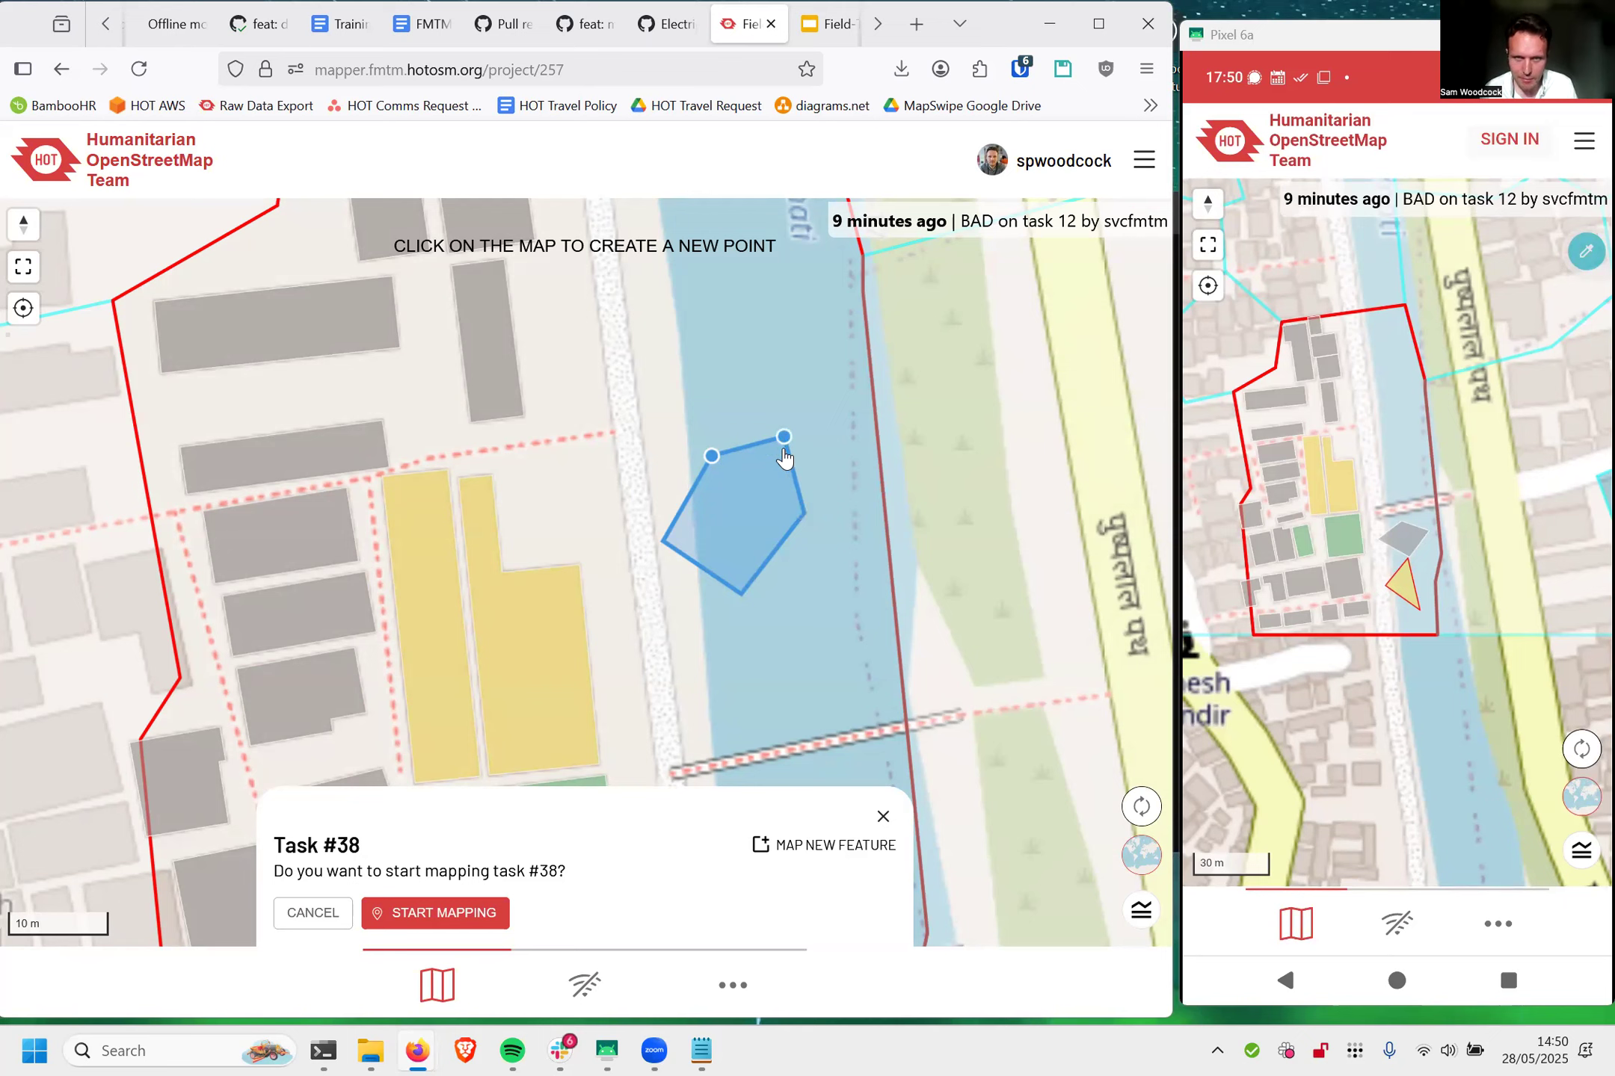
{"action": "left_click", "coordinate": [782, 438]}
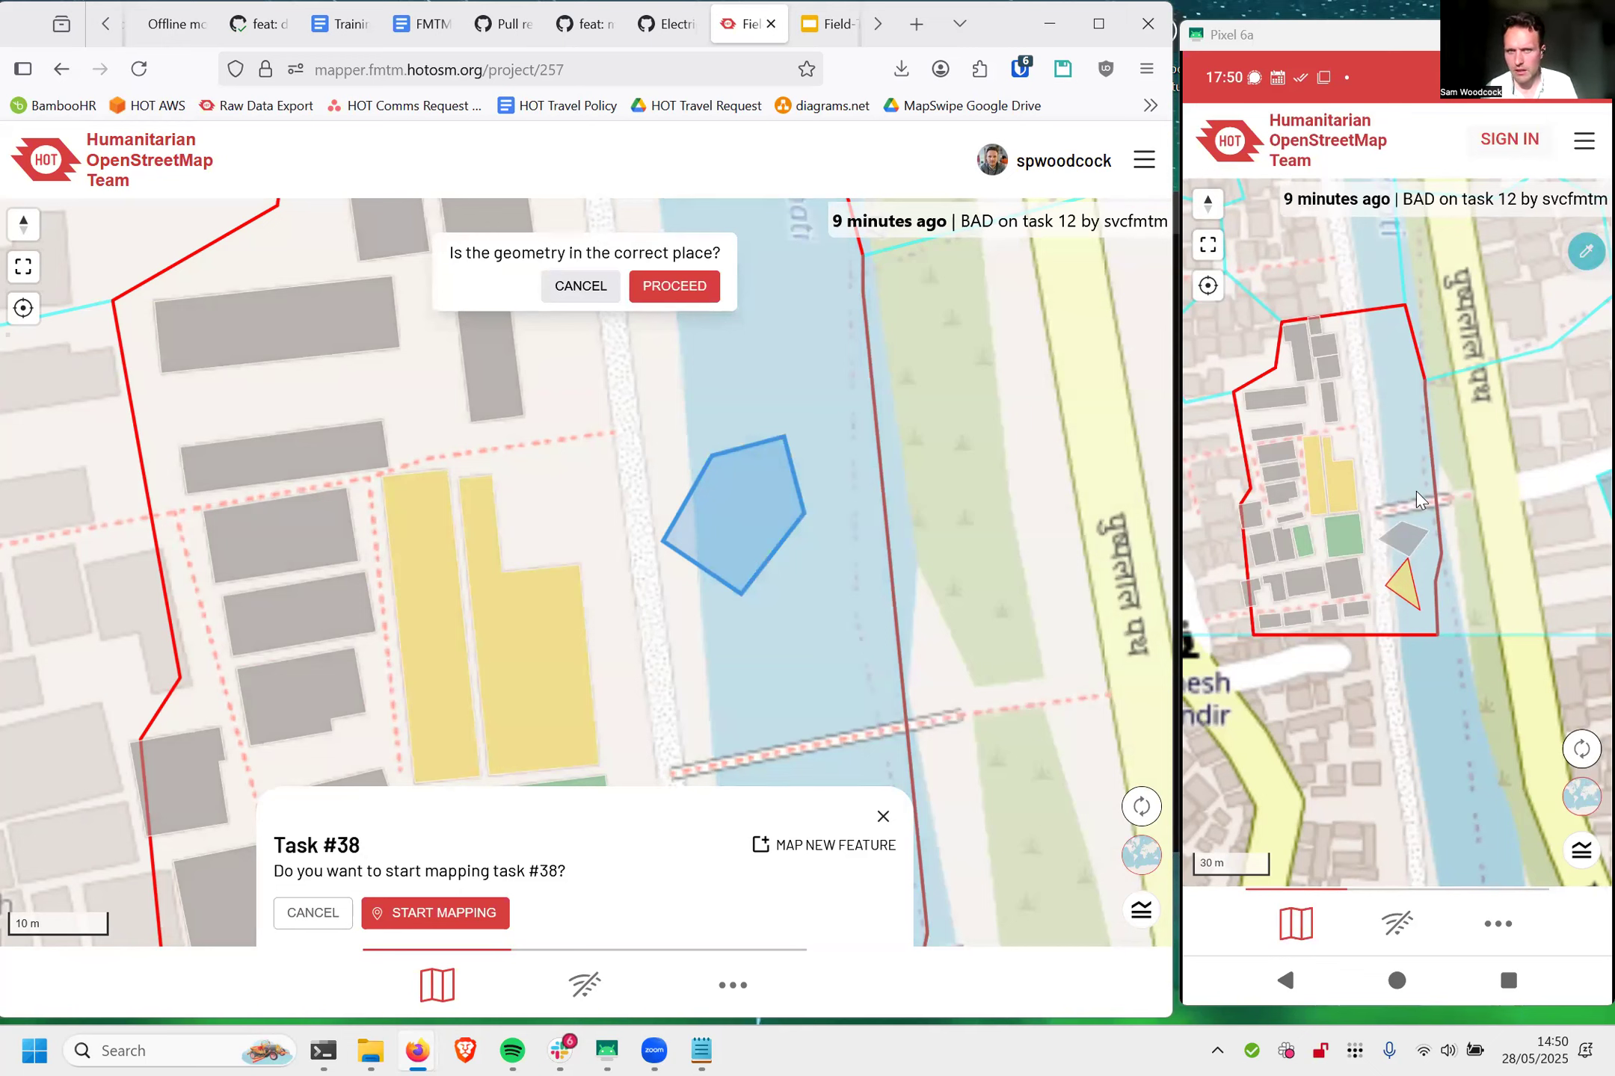
{"action": "left_click", "coordinate": [668, 288]}
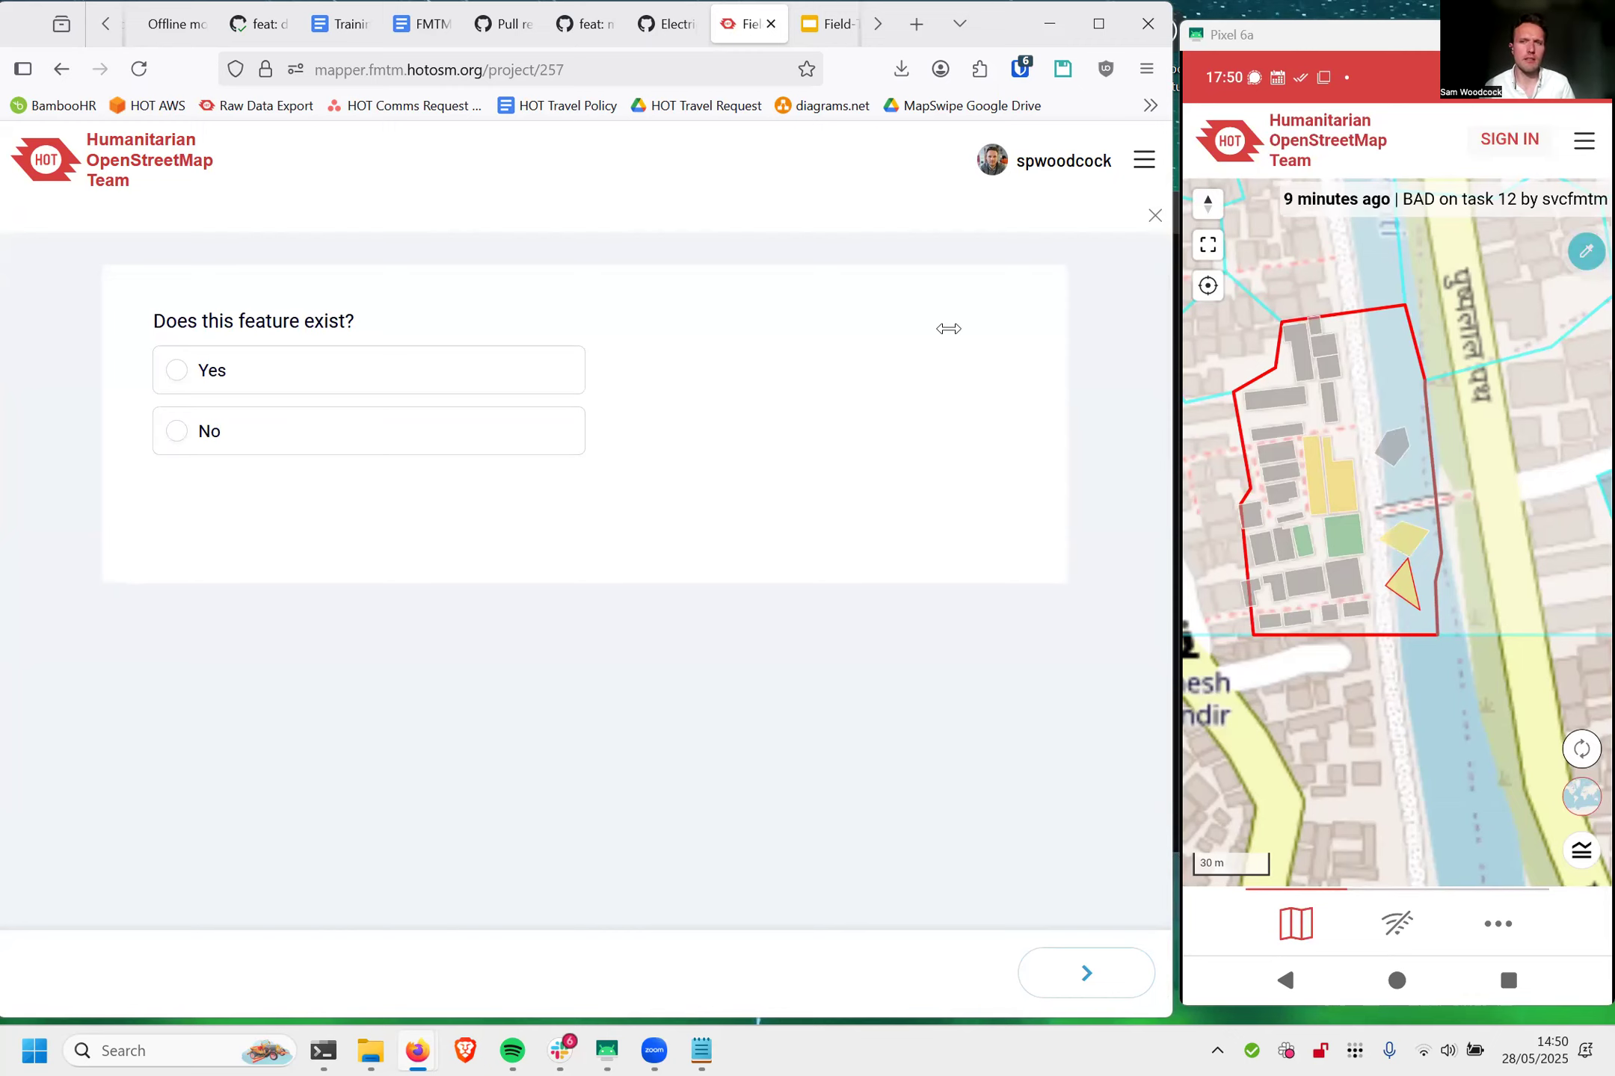
Step: Answer Yes to the river polygon existing and set its building type to "A place people live in"
{"action": "left_click", "coordinate": [546, 370]}
{"action": "left_click", "coordinate": [1086, 964]}
{"action": "left_click", "coordinate": [501, 497]}
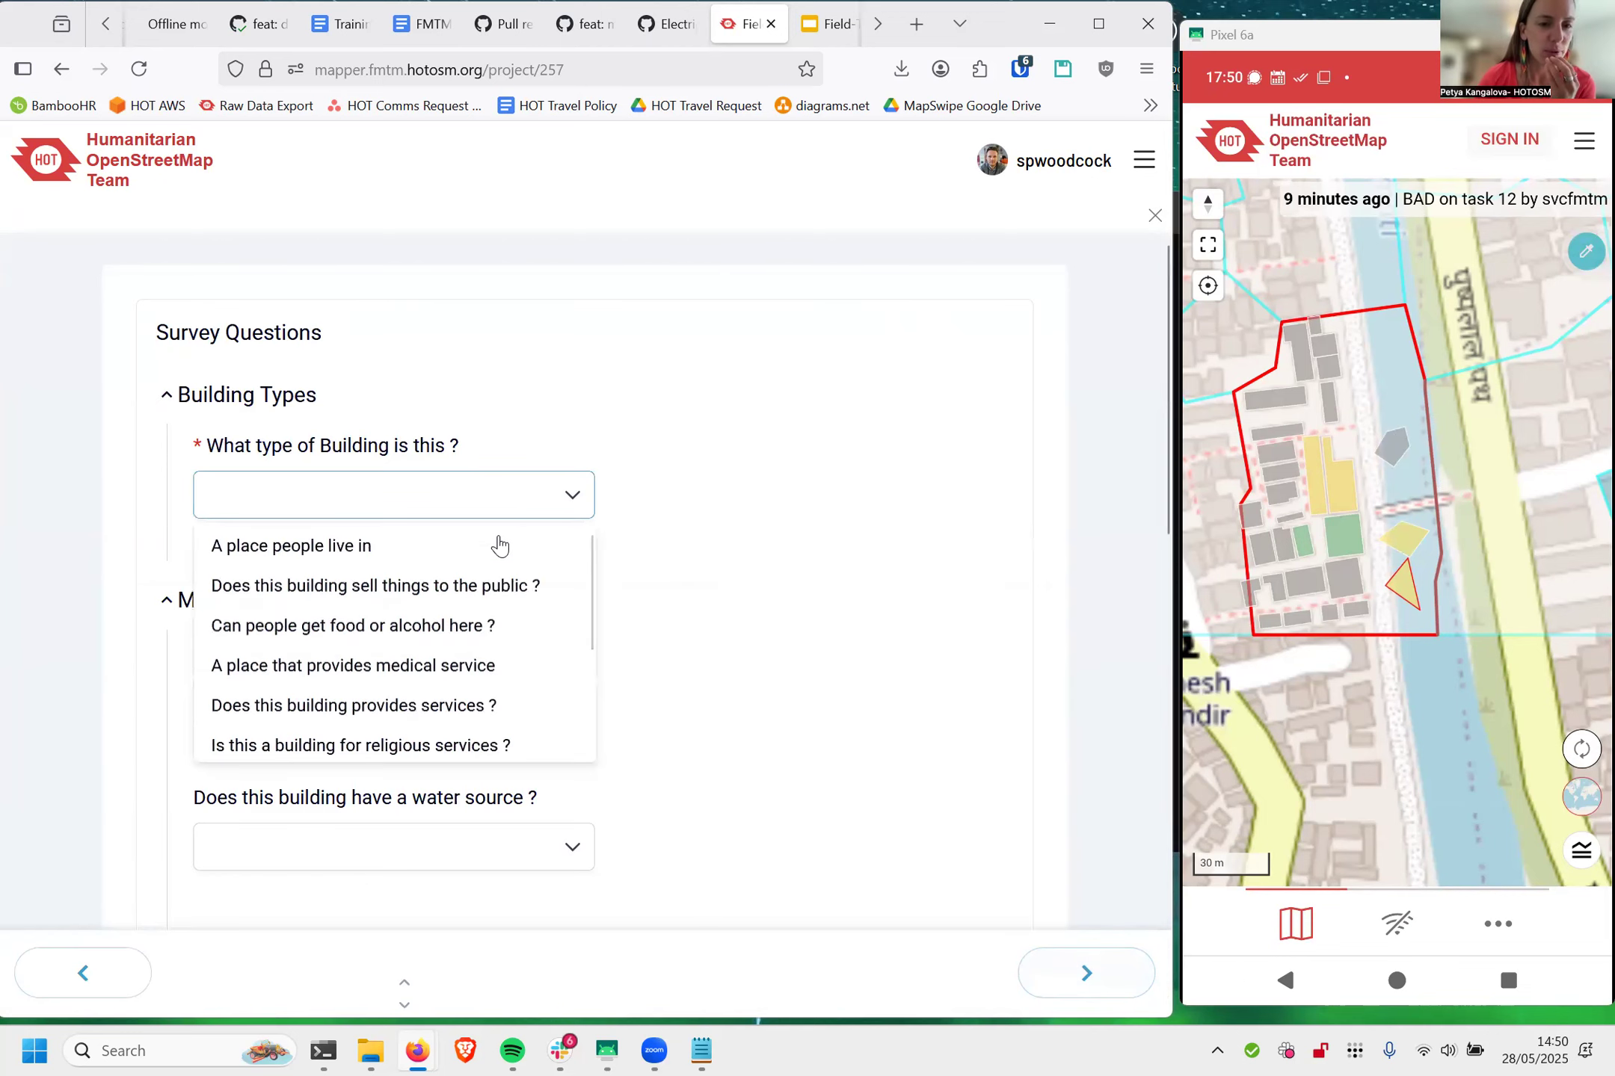
{"action": "left_click", "coordinate": [486, 553]}
{"action": "scroll", "coordinate": [807, 568], "scroll_direction": "down", "scroll_amount": 10}
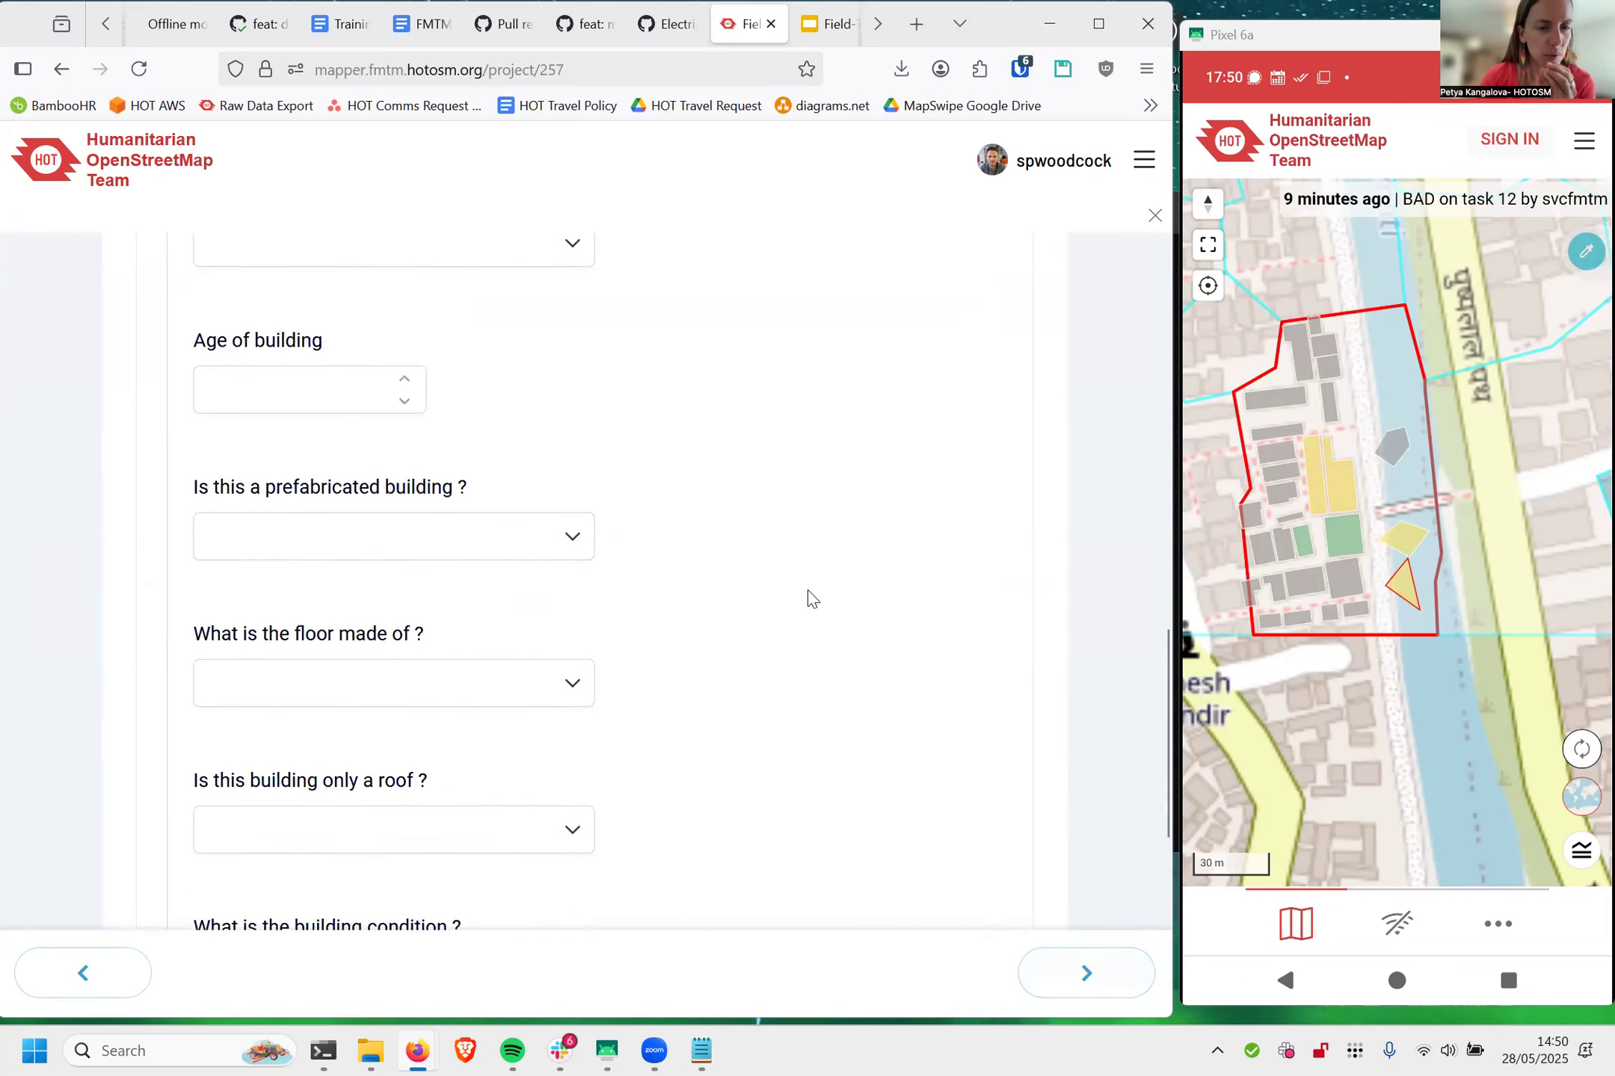
Step: Answer Yes to the river polygon's digitized location being correct and submit the survey without a picture or optional details
{"action": "left_click", "coordinate": [1076, 969]}
{"action": "left_click", "coordinate": [520, 447]}
{"action": "left_click", "coordinate": [1078, 972]}
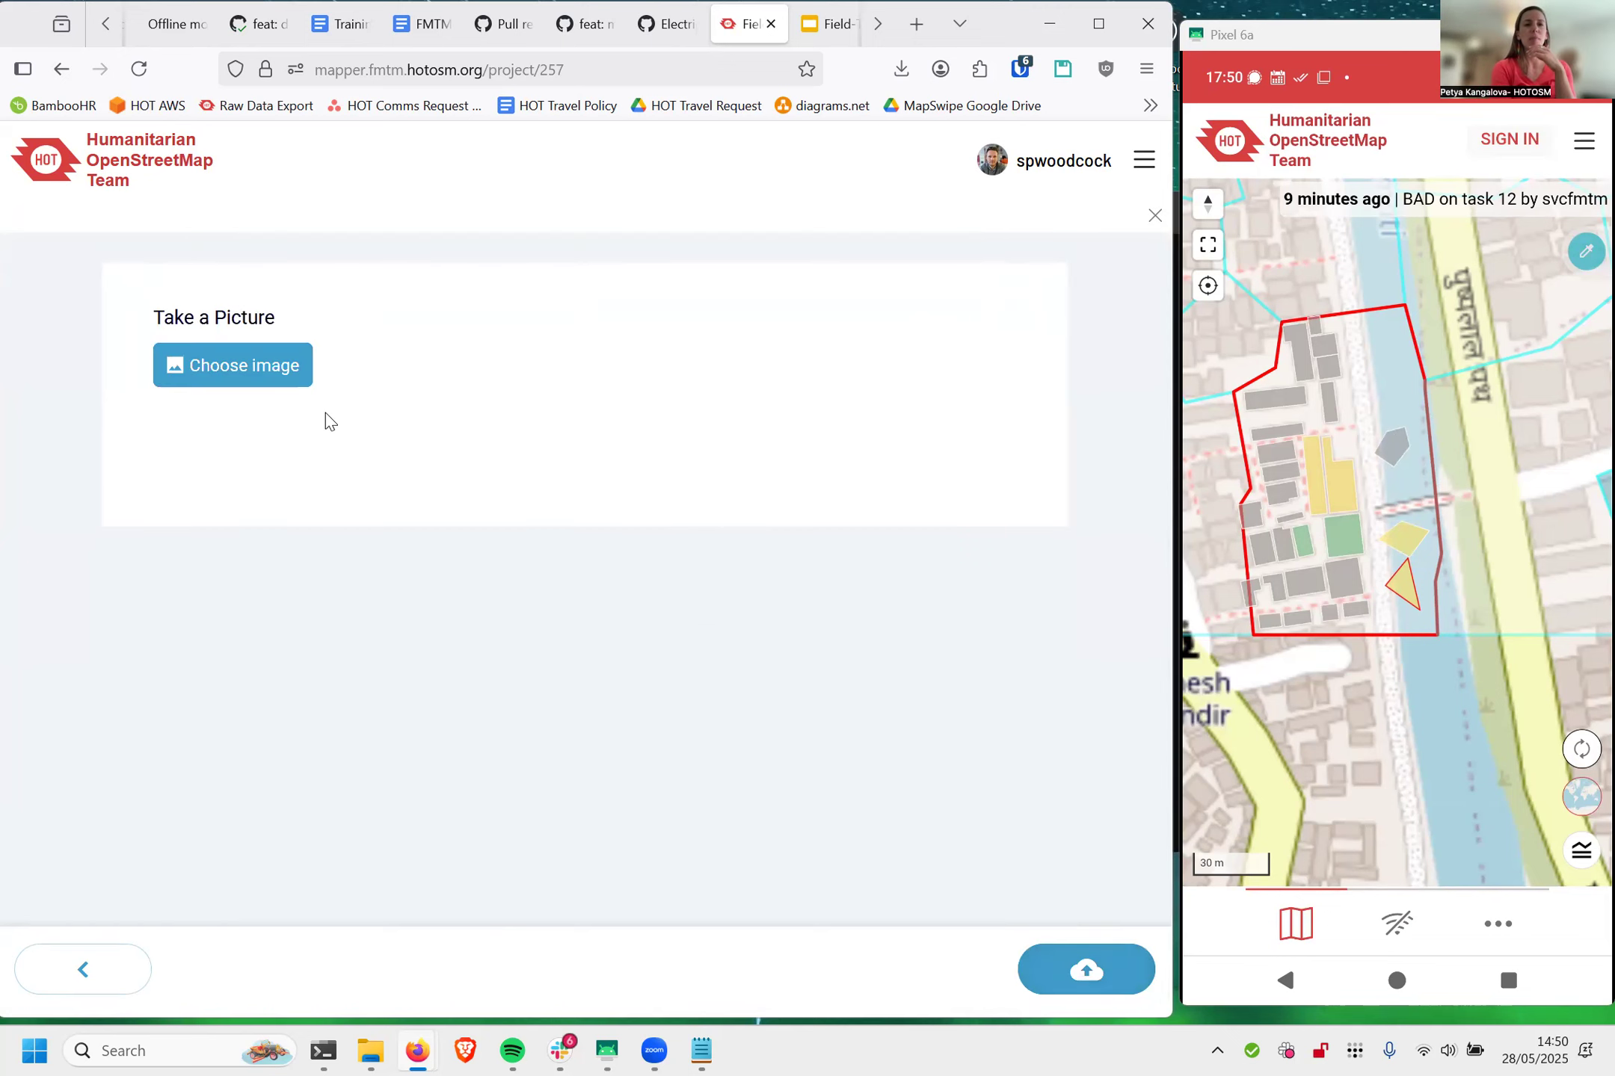
{"action": "left_click", "coordinate": [1072, 983]}
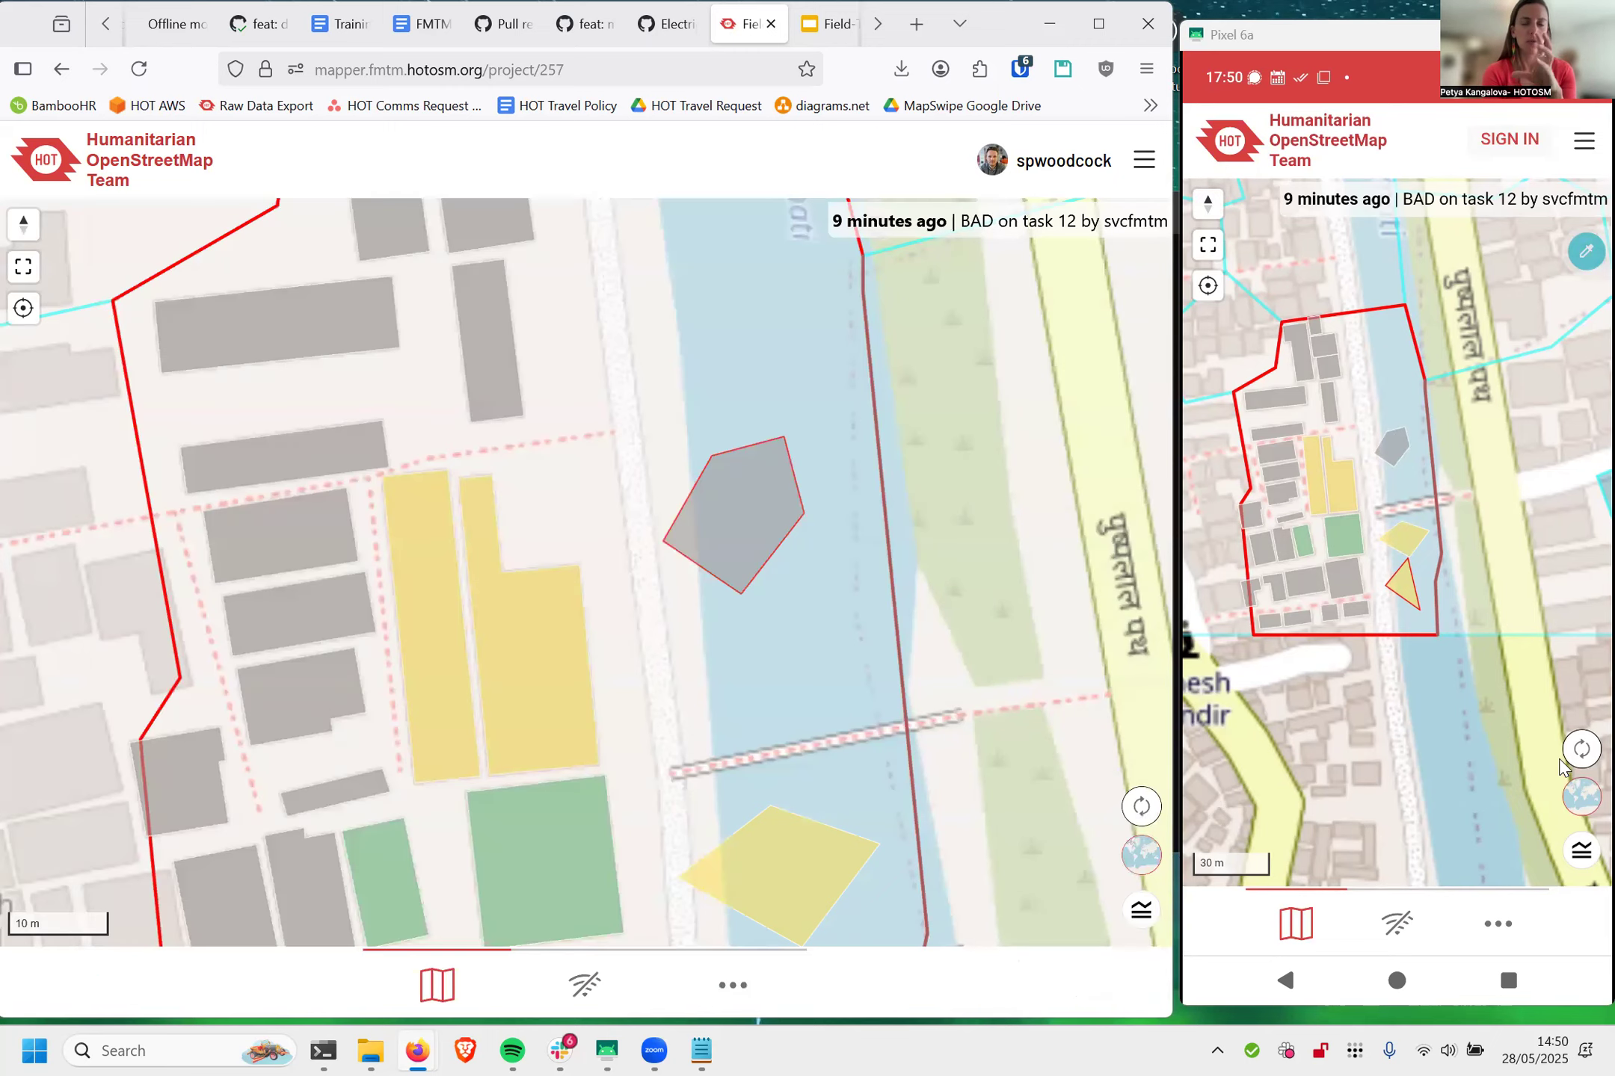
Step: Sync the phone map and compare the statuses of the new river polygons in task #38 on both maps
{"action": "left_click", "coordinate": [1579, 749]}
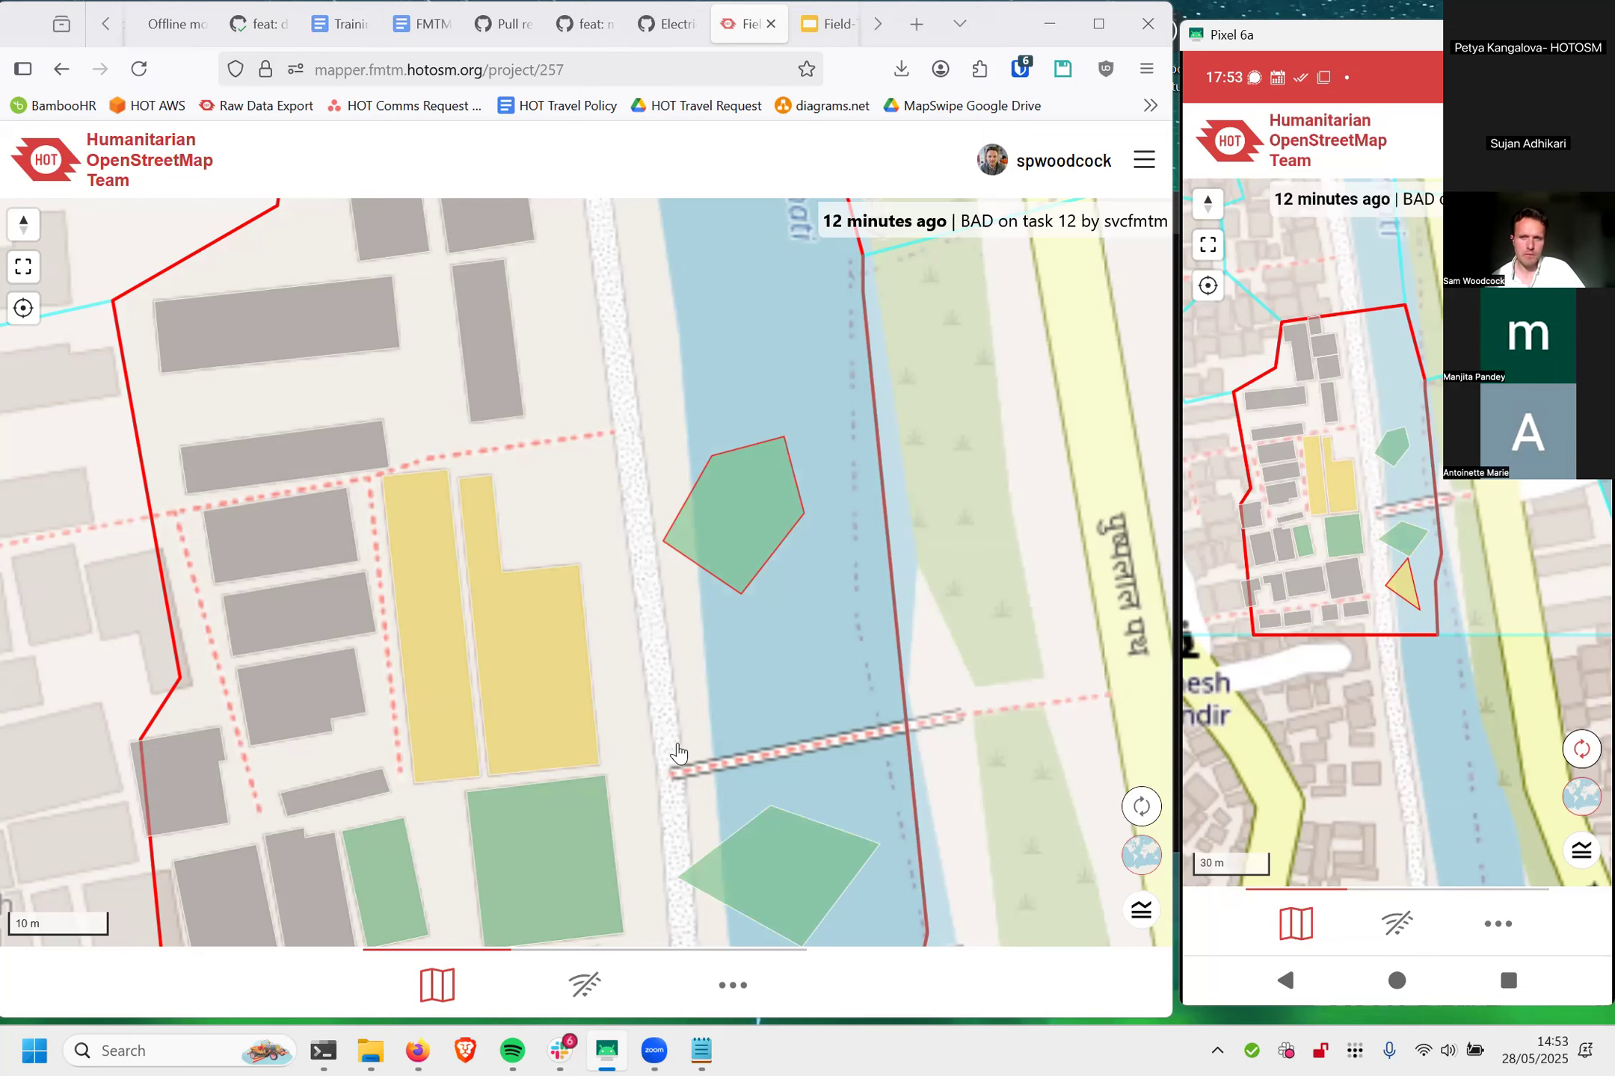
{"action": "scroll", "coordinate": [824, 651], "scroll_direction": "down", "scroll_amount": 3}
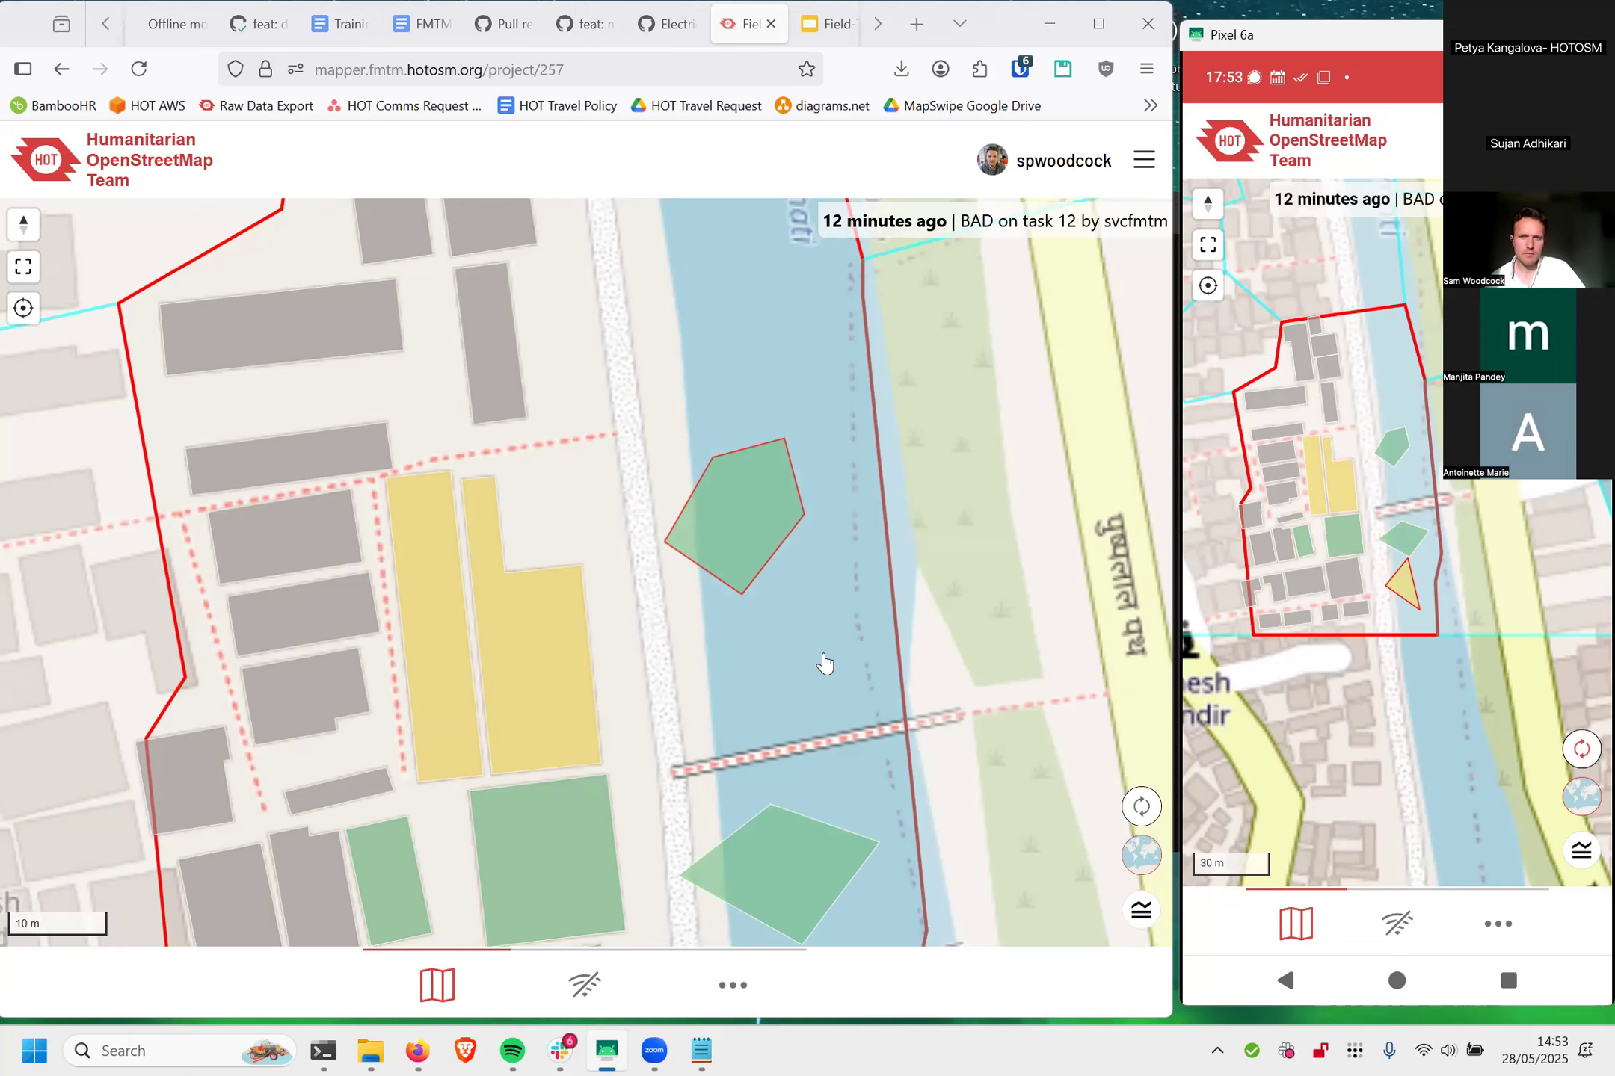
{"action": "scroll", "coordinate": [837, 616], "scroll_direction": "down", "scroll_amount": 4}
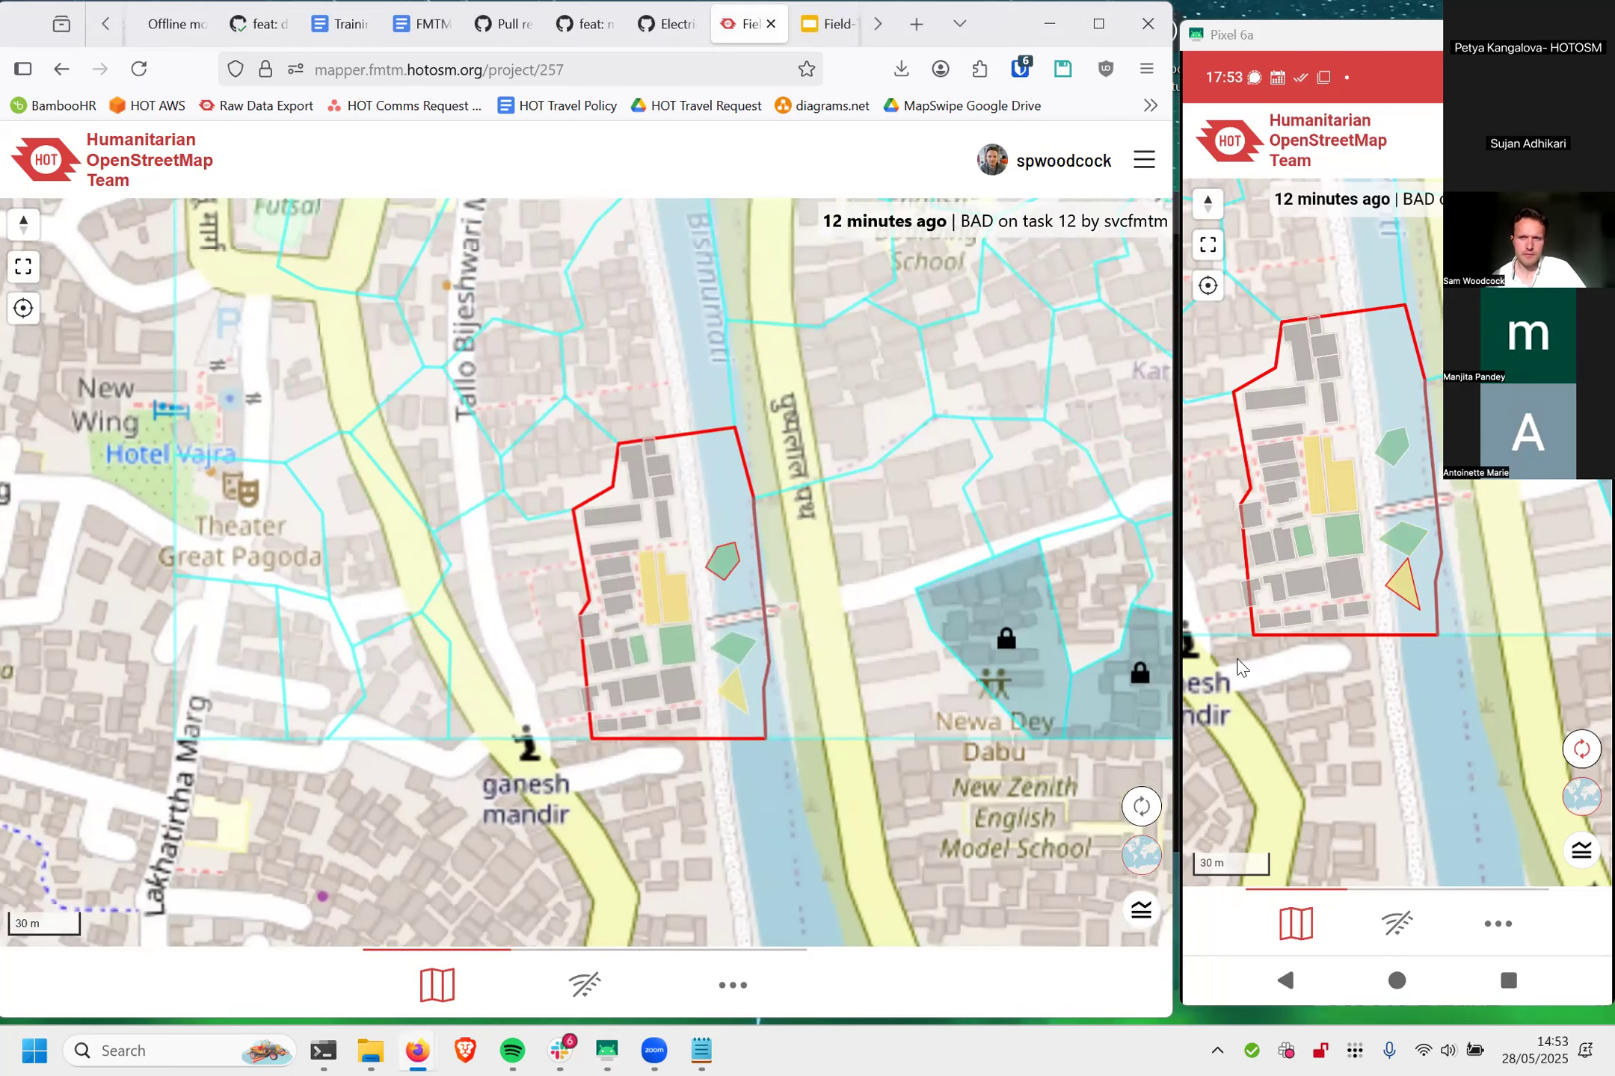
{"action": "scroll", "coordinate": [1236, 660], "scroll_direction": "down", "scroll_amount": 2}
{"action": "left_click_drag", "start_coordinate": [1311, 677], "coordinate": [1387, 699]}
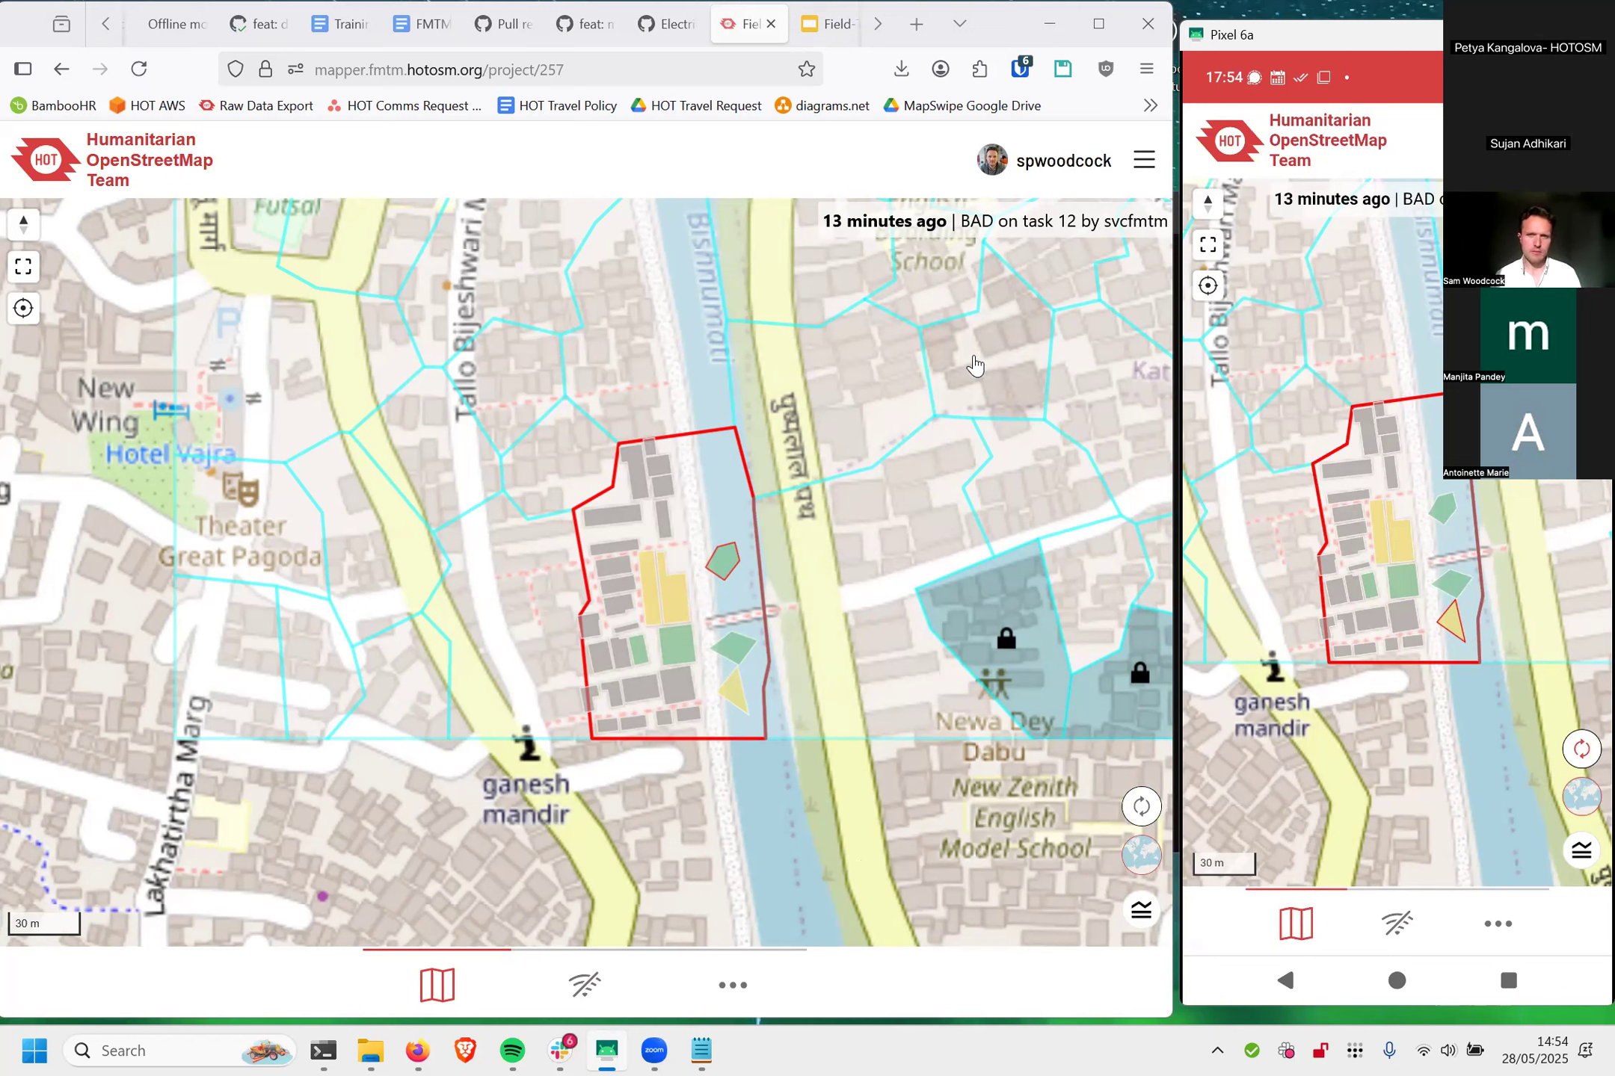
Step: Map a new feature in task #39 by drawing a four-sided polygon between the road and the large northern building, and confirm its placement
{"action": "left_click", "coordinate": [863, 540]}
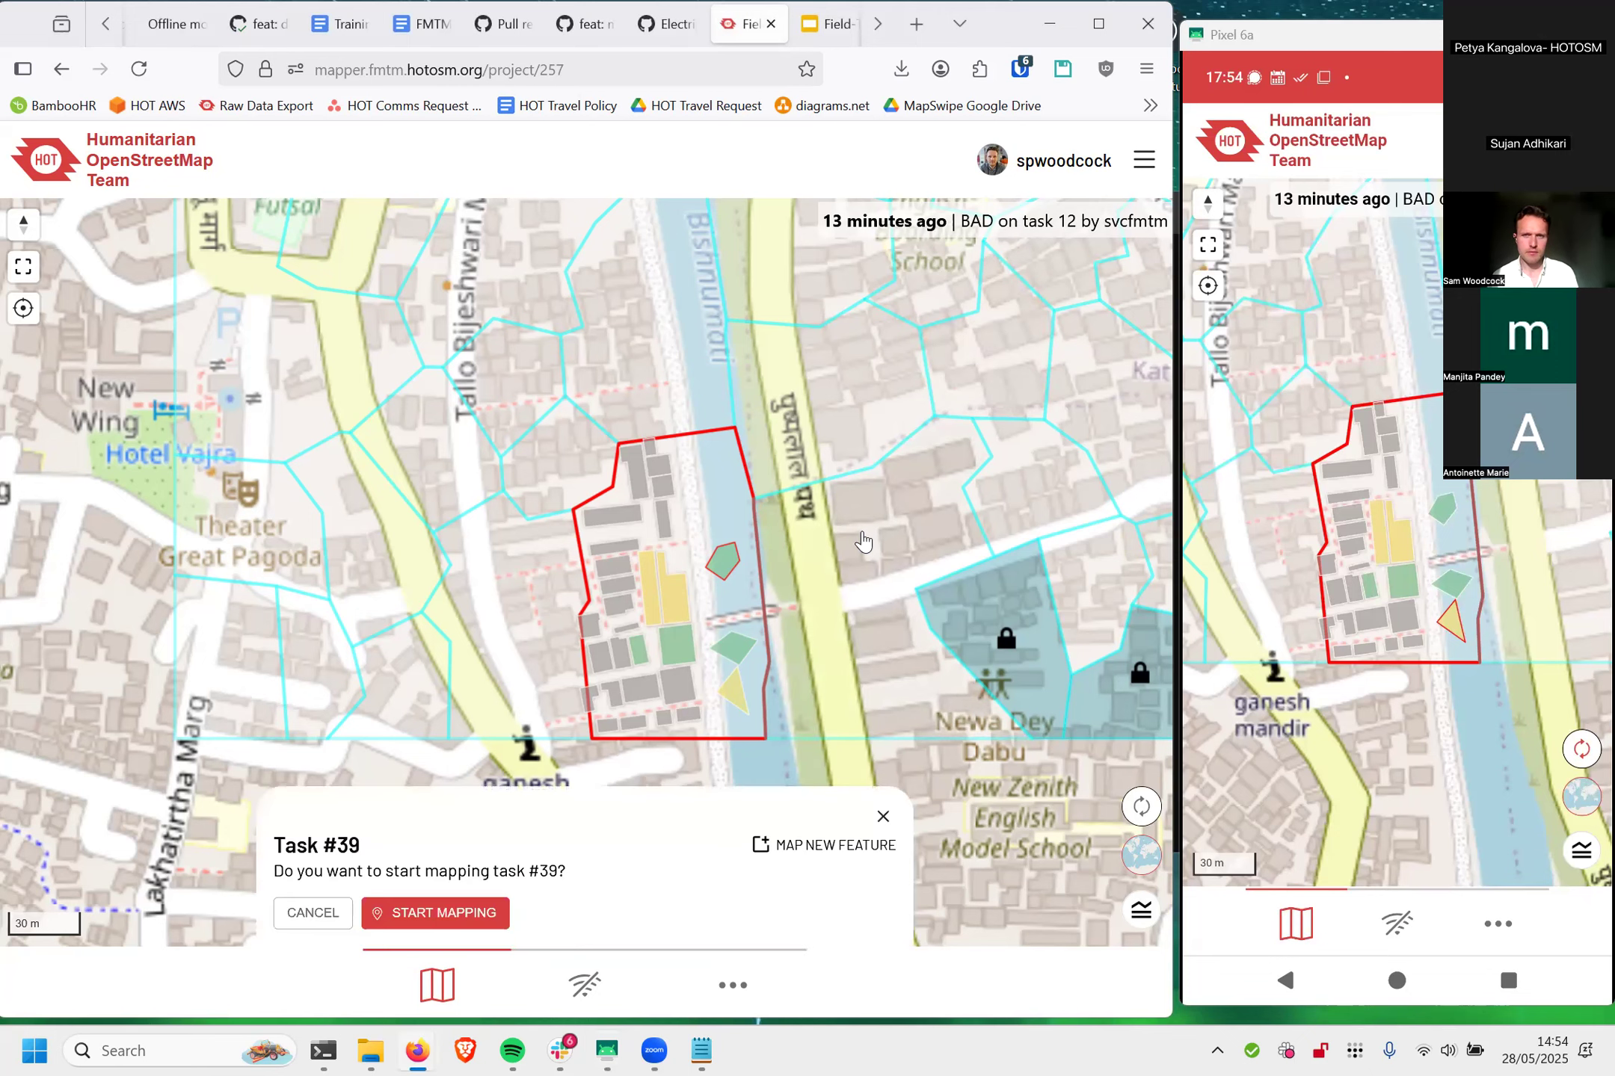
{"action": "scroll", "coordinate": [760, 529], "scroll_direction": "up", "scroll_amount": 5}
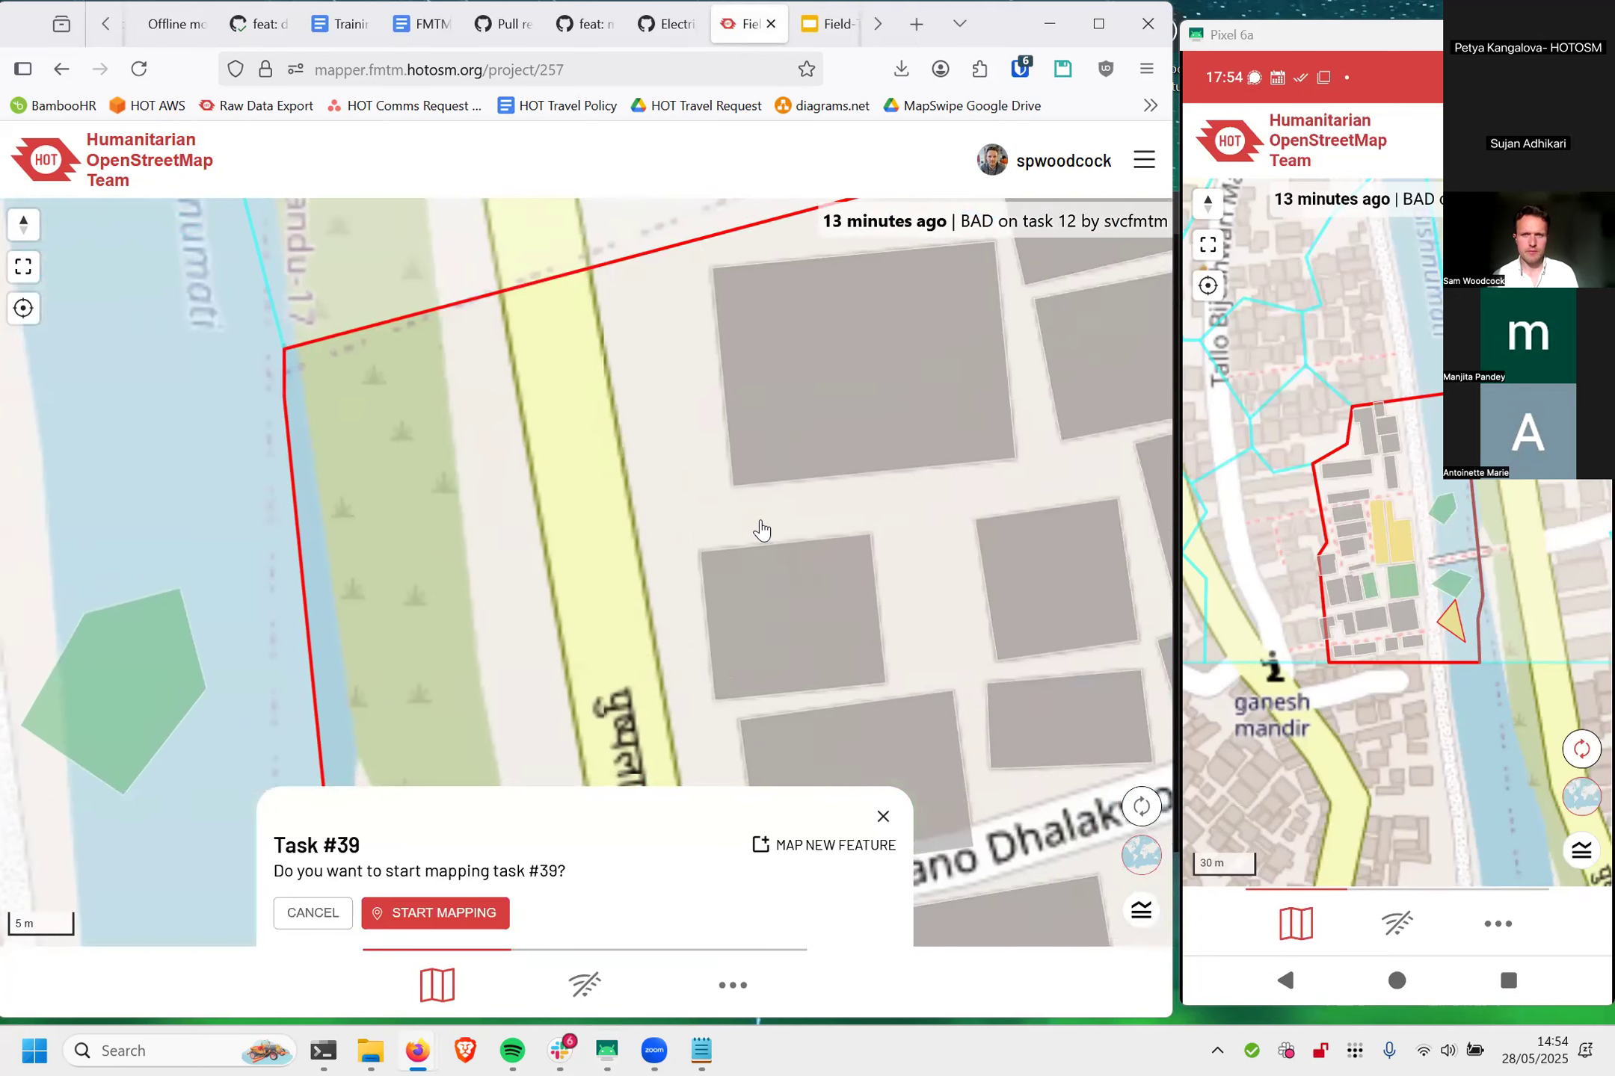
{"action": "left_click_drag", "start_coordinate": [760, 530], "coordinate": [894, 550]}
{"action": "left_click", "coordinate": [811, 847]}
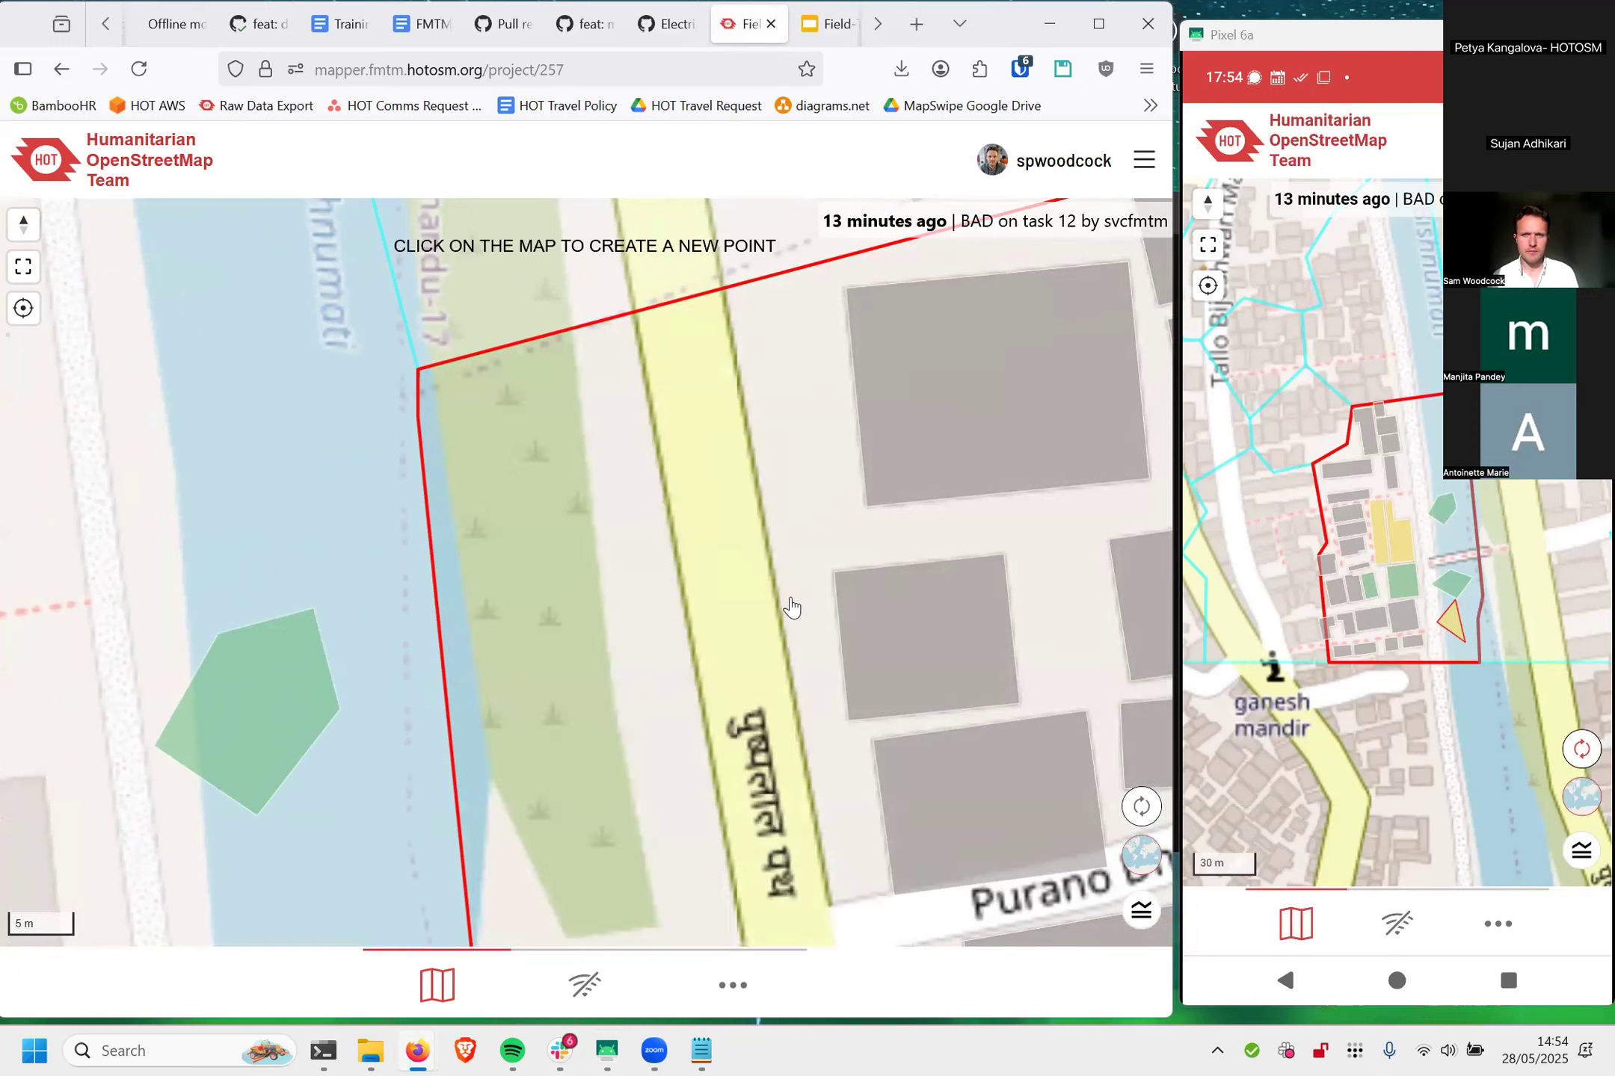
{"action": "left_click", "coordinate": [773, 346]}
{"action": "left_click", "coordinate": [764, 444]}
{"action": "left_click", "coordinate": [840, 454]}
{"action": "left_click", "coordinate": [834, 350]}
{"action": "left_click", "coordinate": [770, 350]}
{"action": "left_click", "coordinate": [680, 284]}
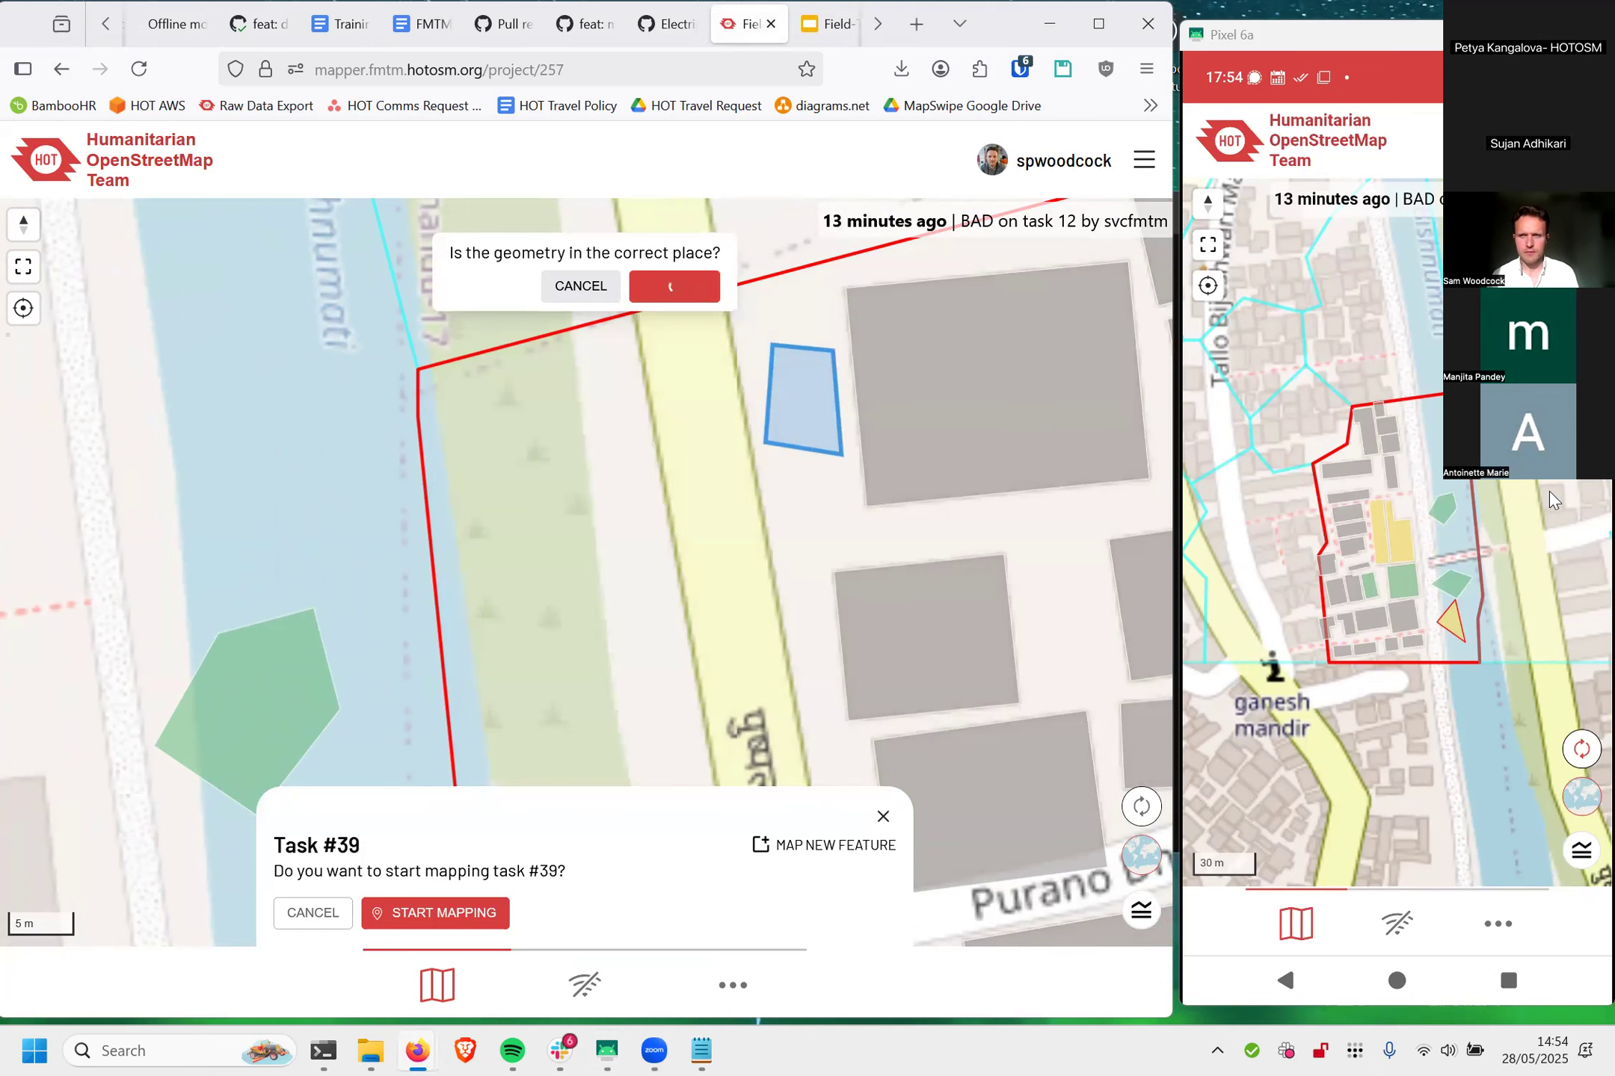
Step: Select task #39 on the phone map and examine the new polygon beside the road
{"action": "left_click_drag", "start_coordinate": [1544, 506], "coordinate": [1375, 499]}
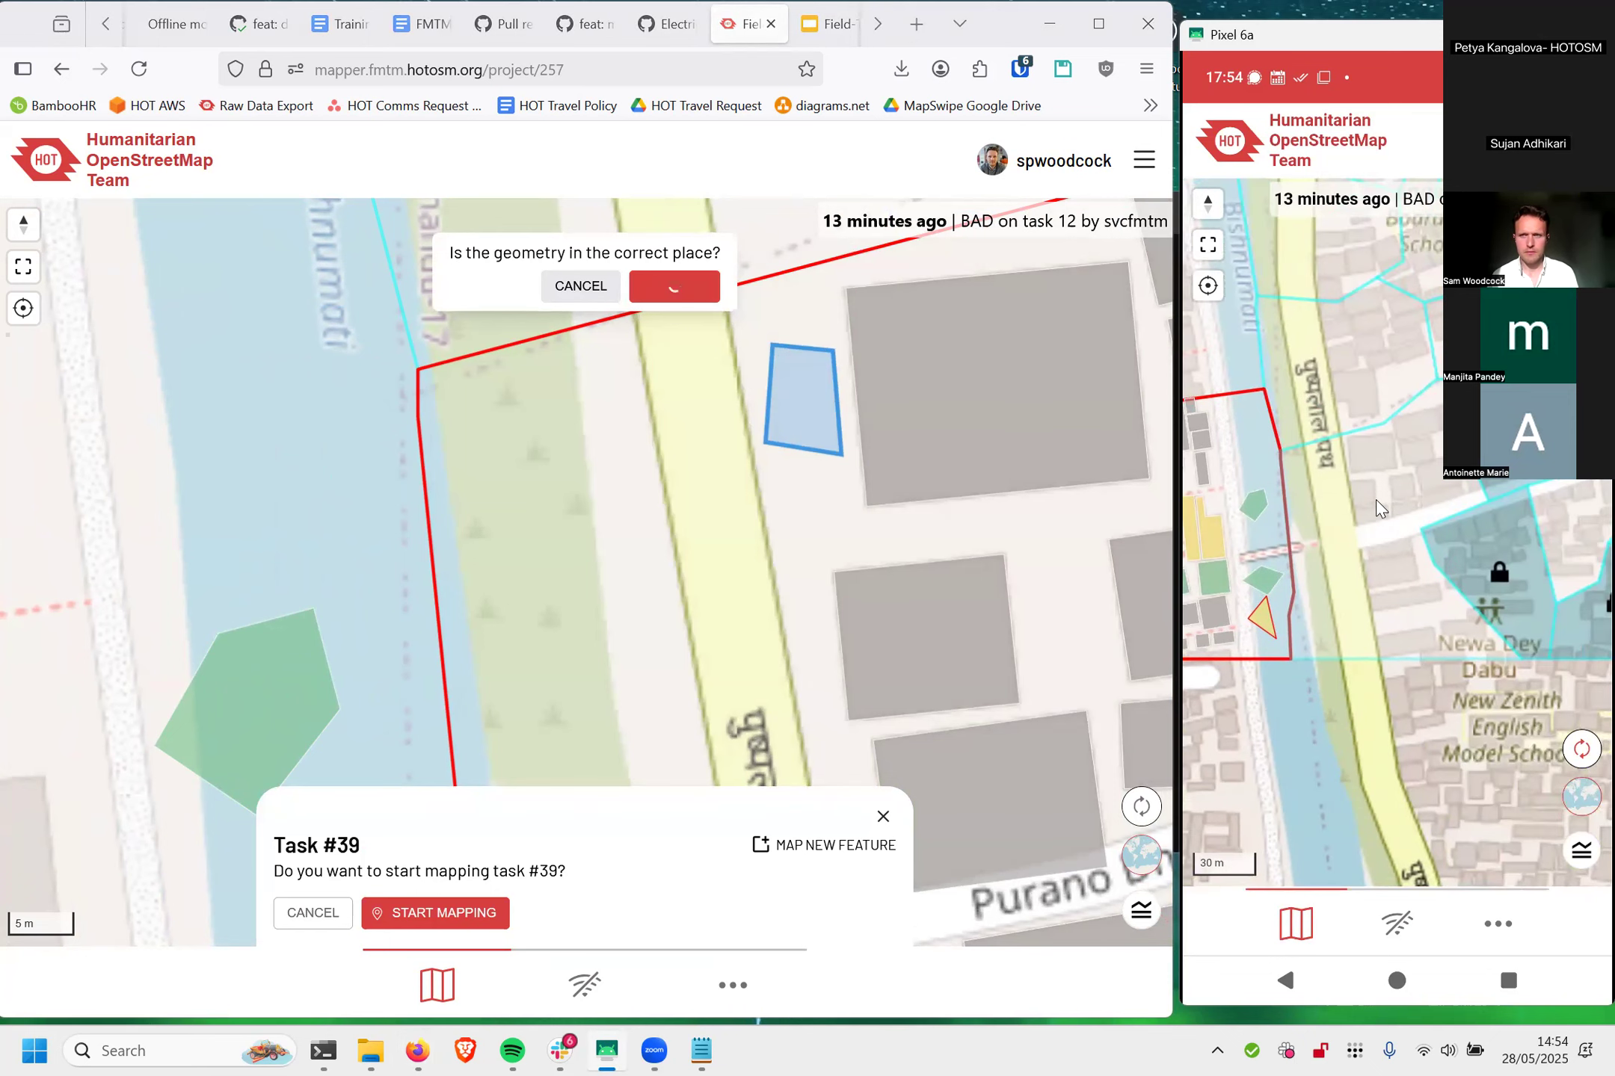
{"action": "left_click", "coordinate": [1369, 503]}
{"action": "scroll", "coordinate": [1343, 459], "scroll_direction": "up", "scroll_amount": 4}
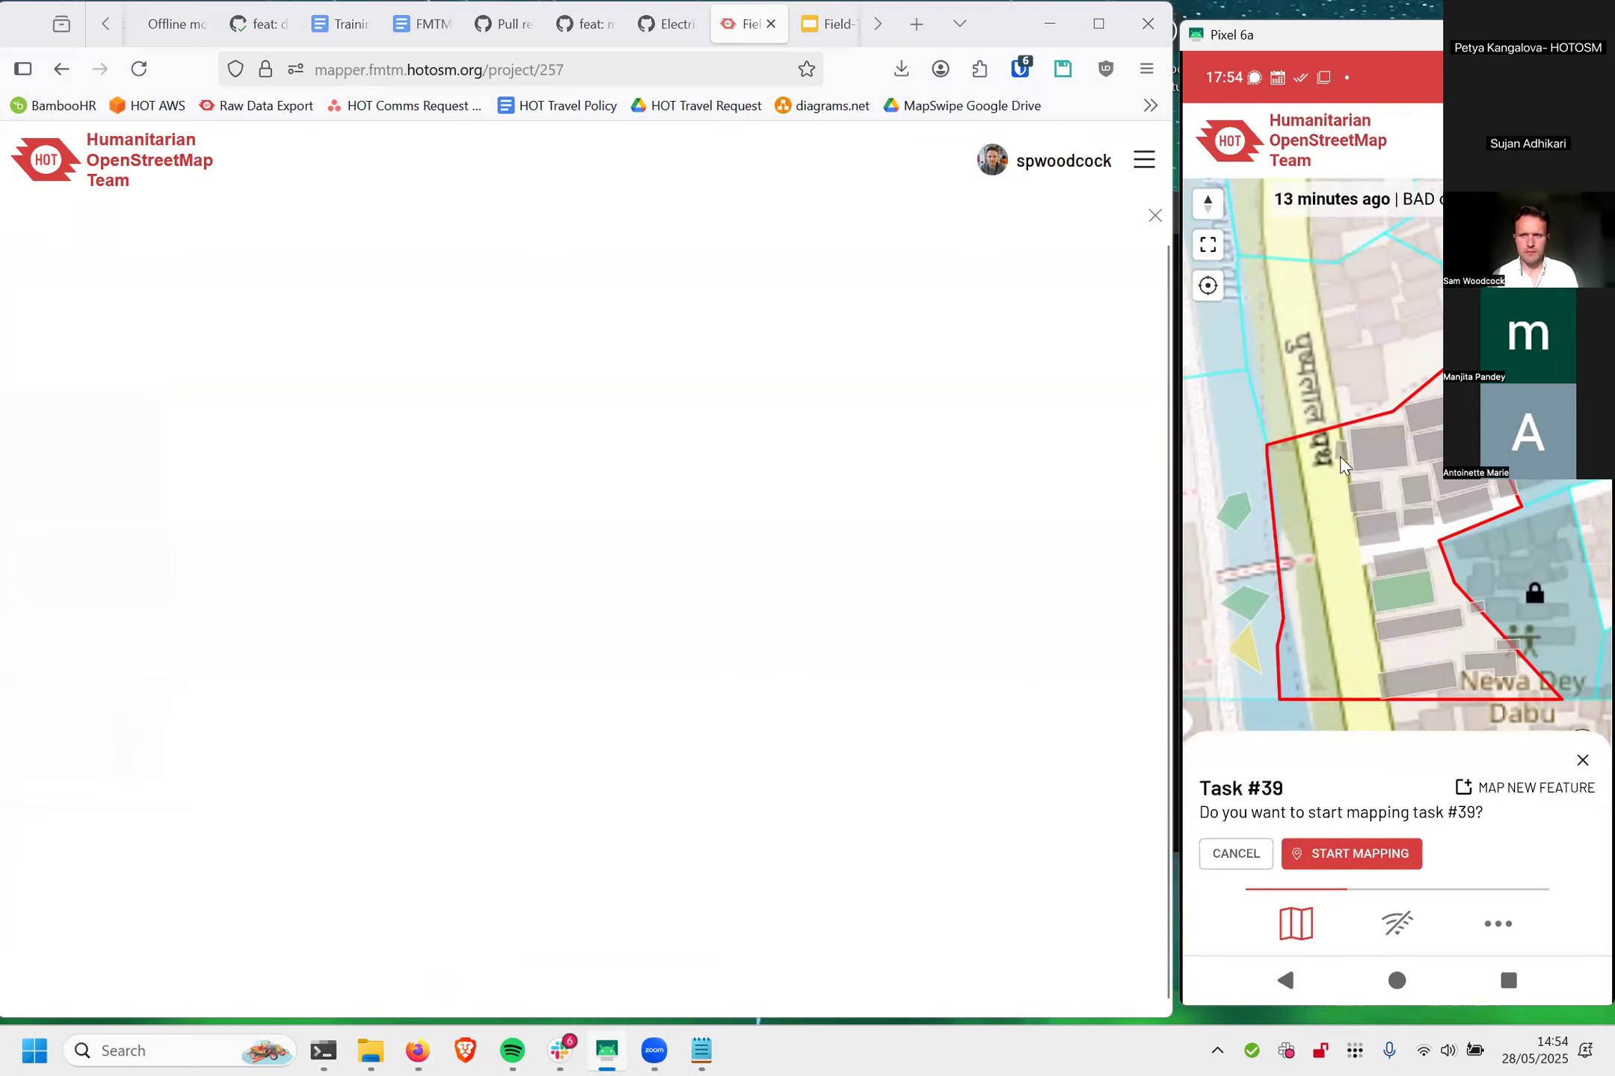
{"action": "scroll", "coordinate": [1335, 439], "scroll_direction": "up", "scroll_amount": 3}
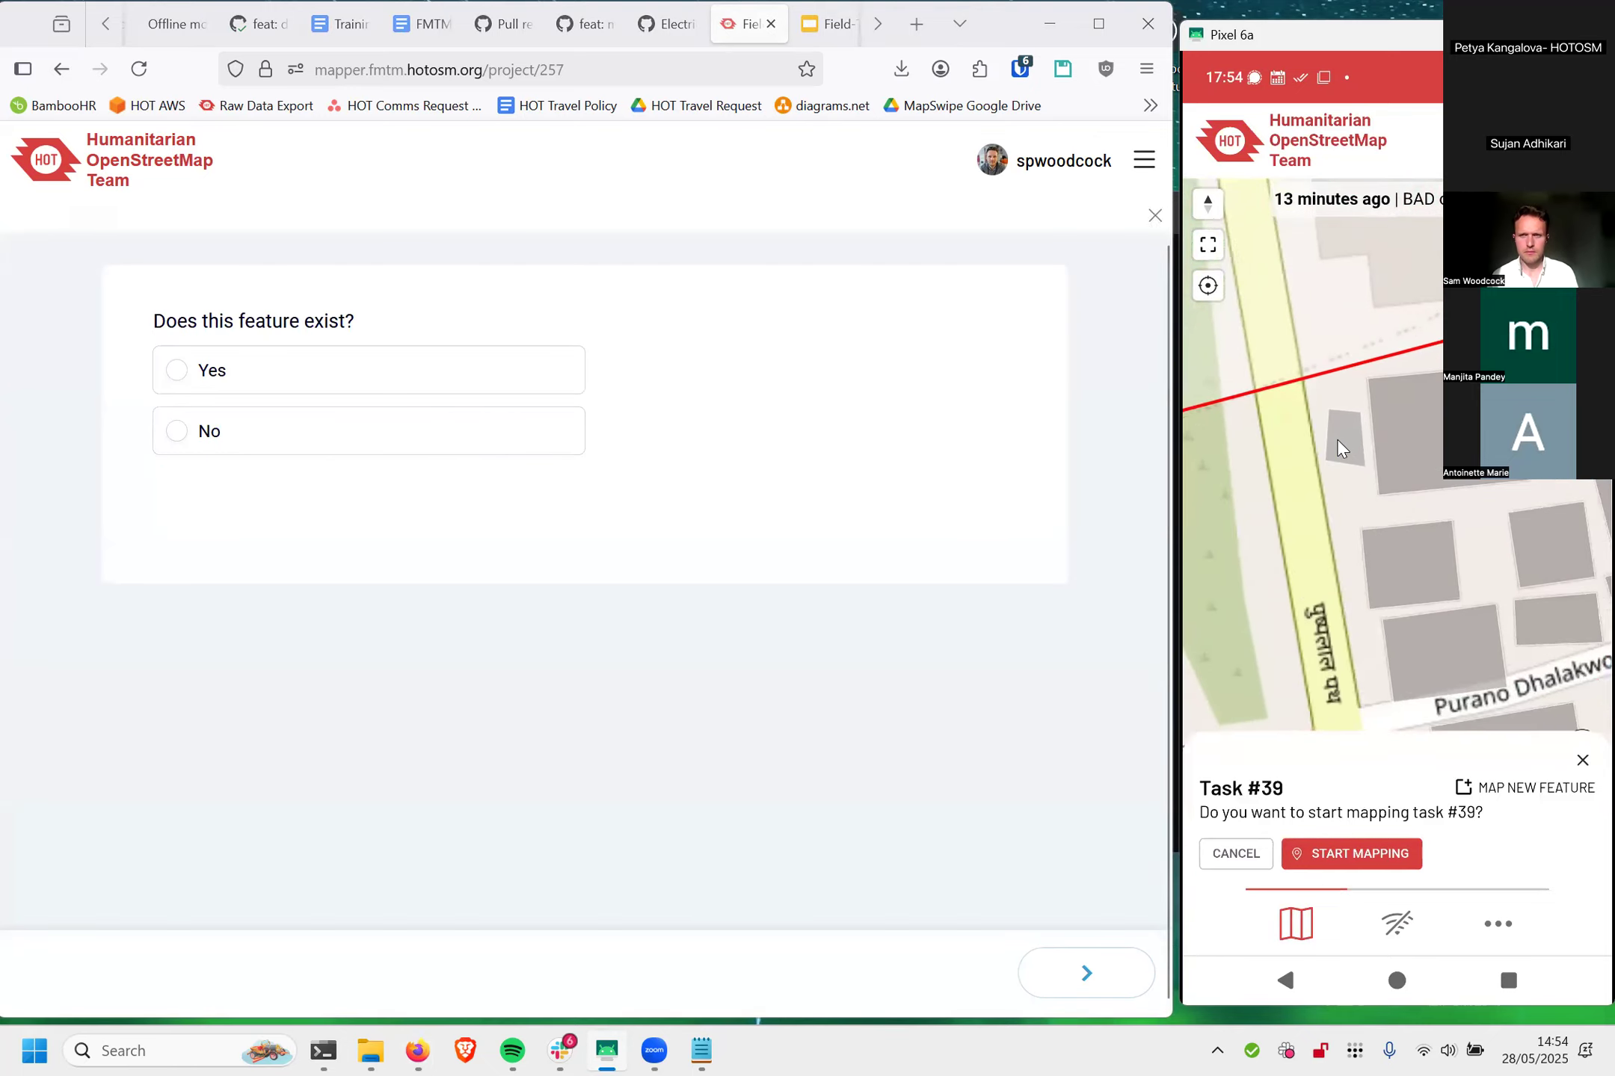
Step: In the browser survey for the task #39 polygon, answer Yes to the feature existing and choose "A place people live in" as building type
{"action": "left_click", "coordinate": [415, 383]}
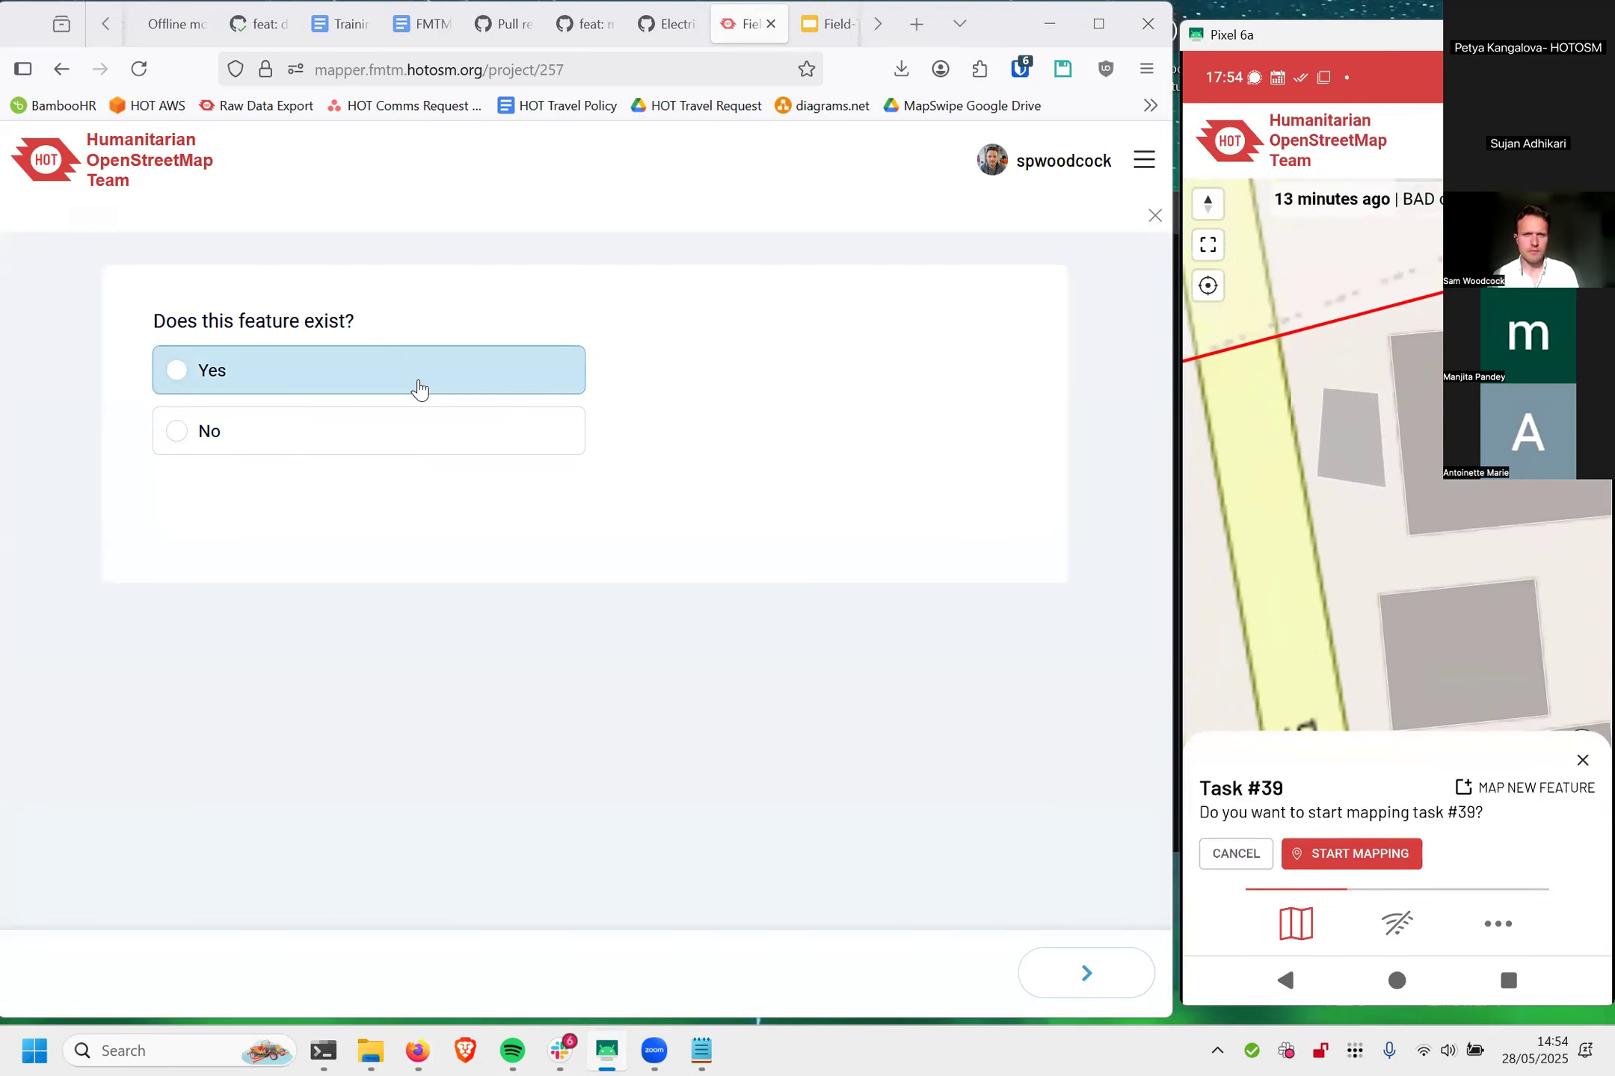
{"action": "left_click", "coordinate": [1035, 985]}
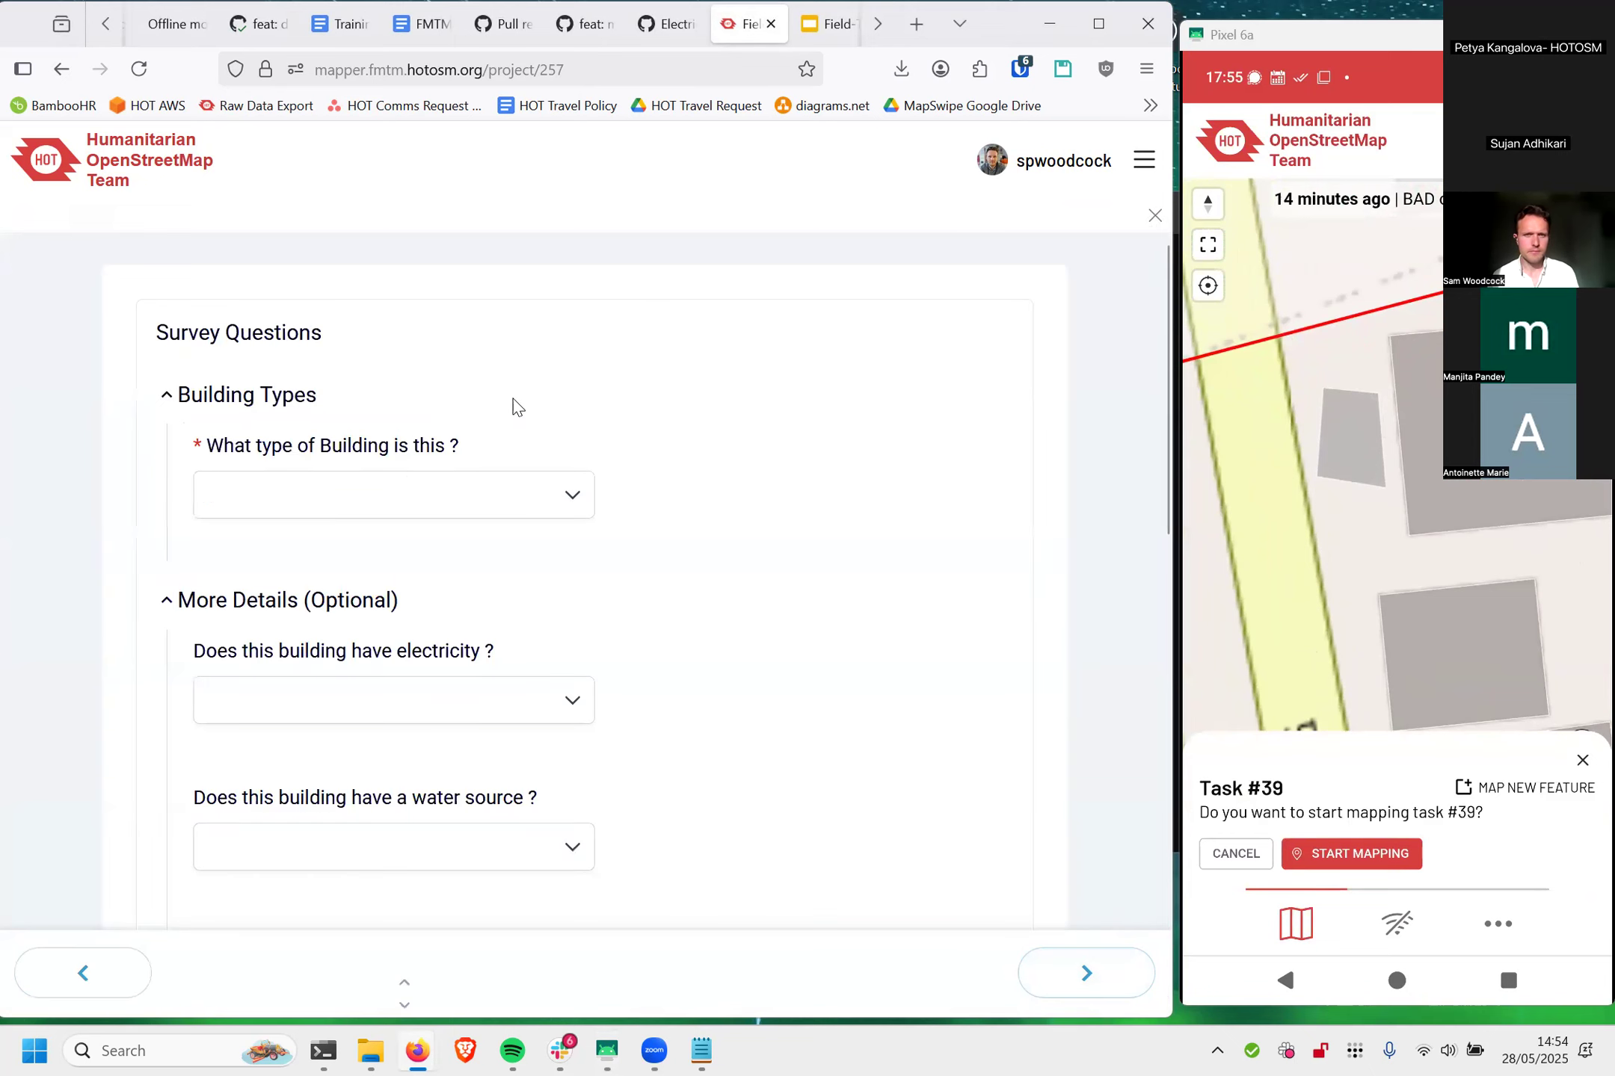
{"action": "left_click", "coordinate": [407, 497]}
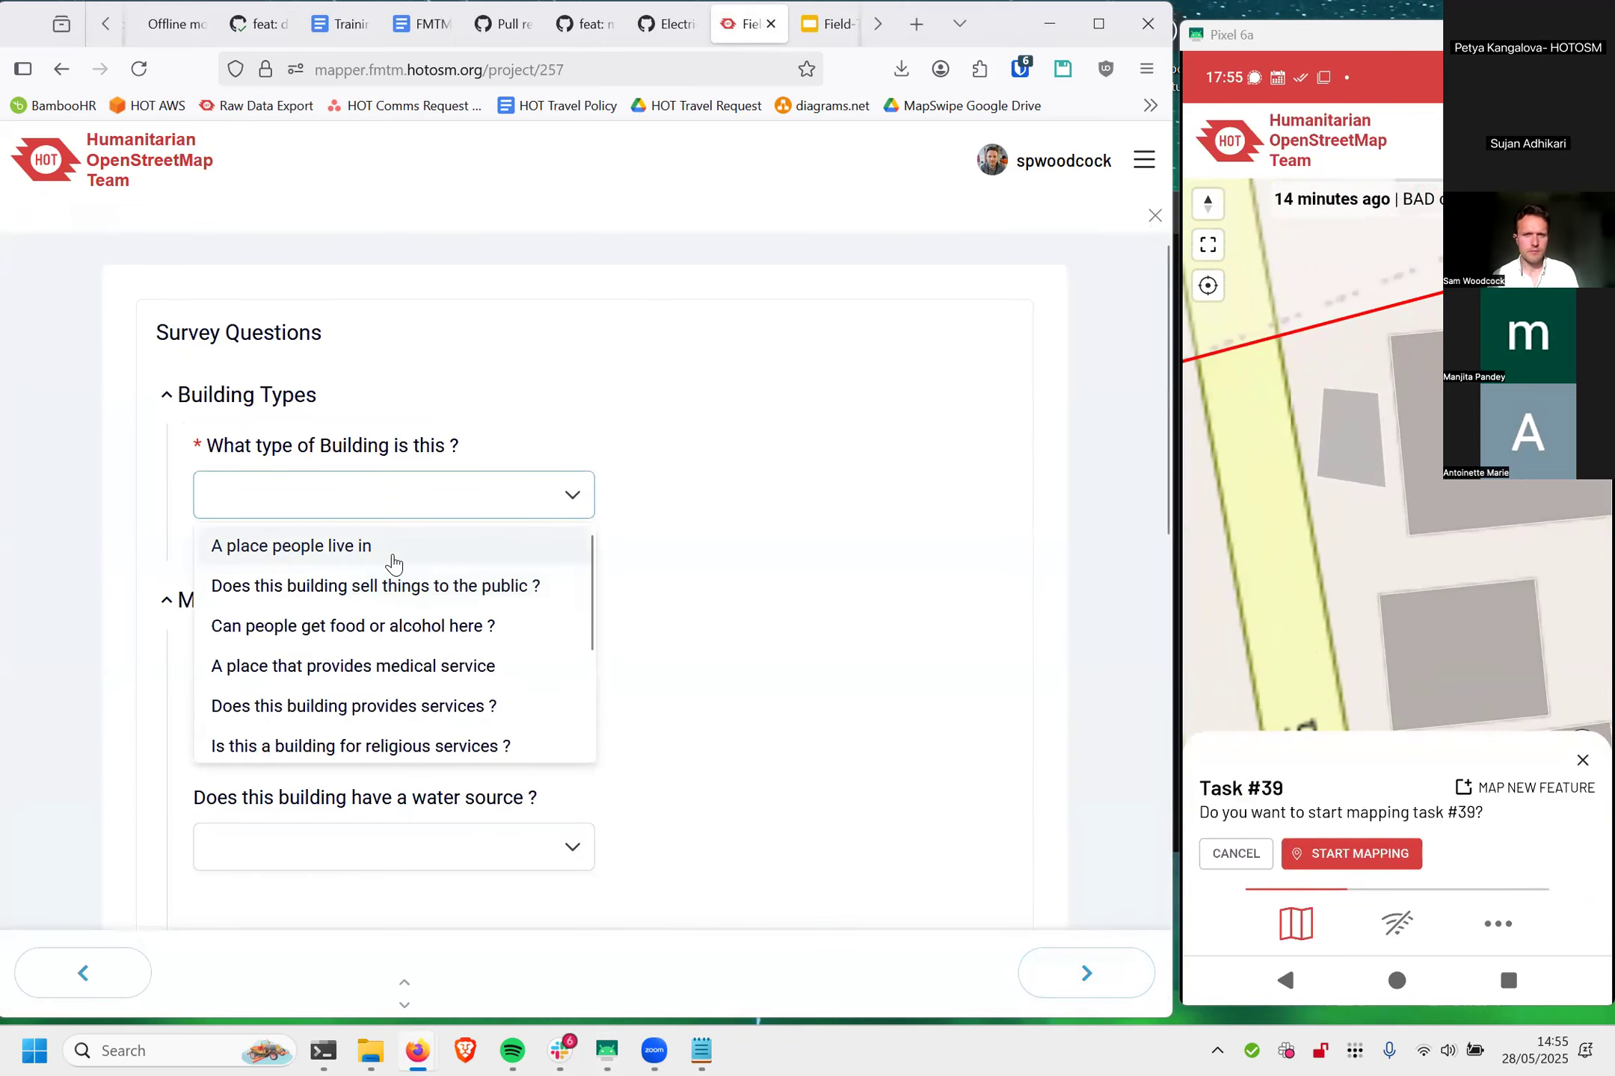
{"action": "left_click", "coordinate": [389, 550]}
{"action": "scroll", "coordinate": [830, 548], "scroll_direction": "down", "scroll_amount": 20}
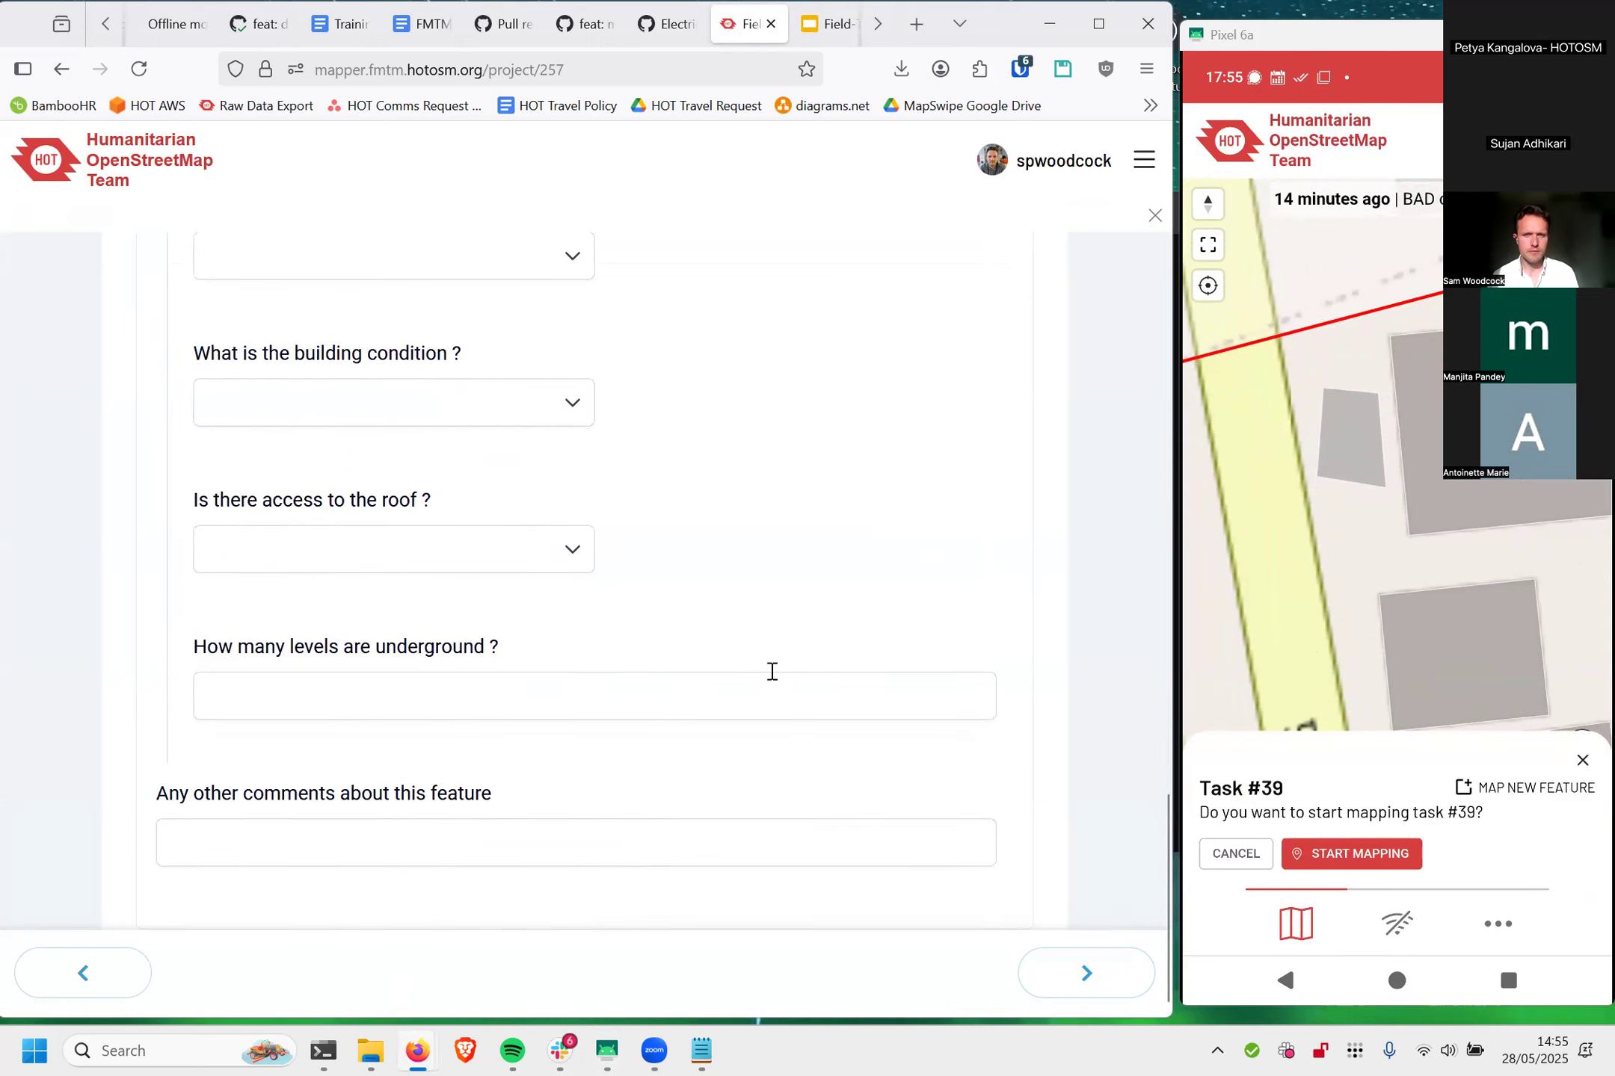
Step: Answer Yes to the task #39 polygon's digitized location being correct, submit its survey, and close the task #39 prompt on the phone
{"action": "left_click", "coordinate": [1086, 973]}
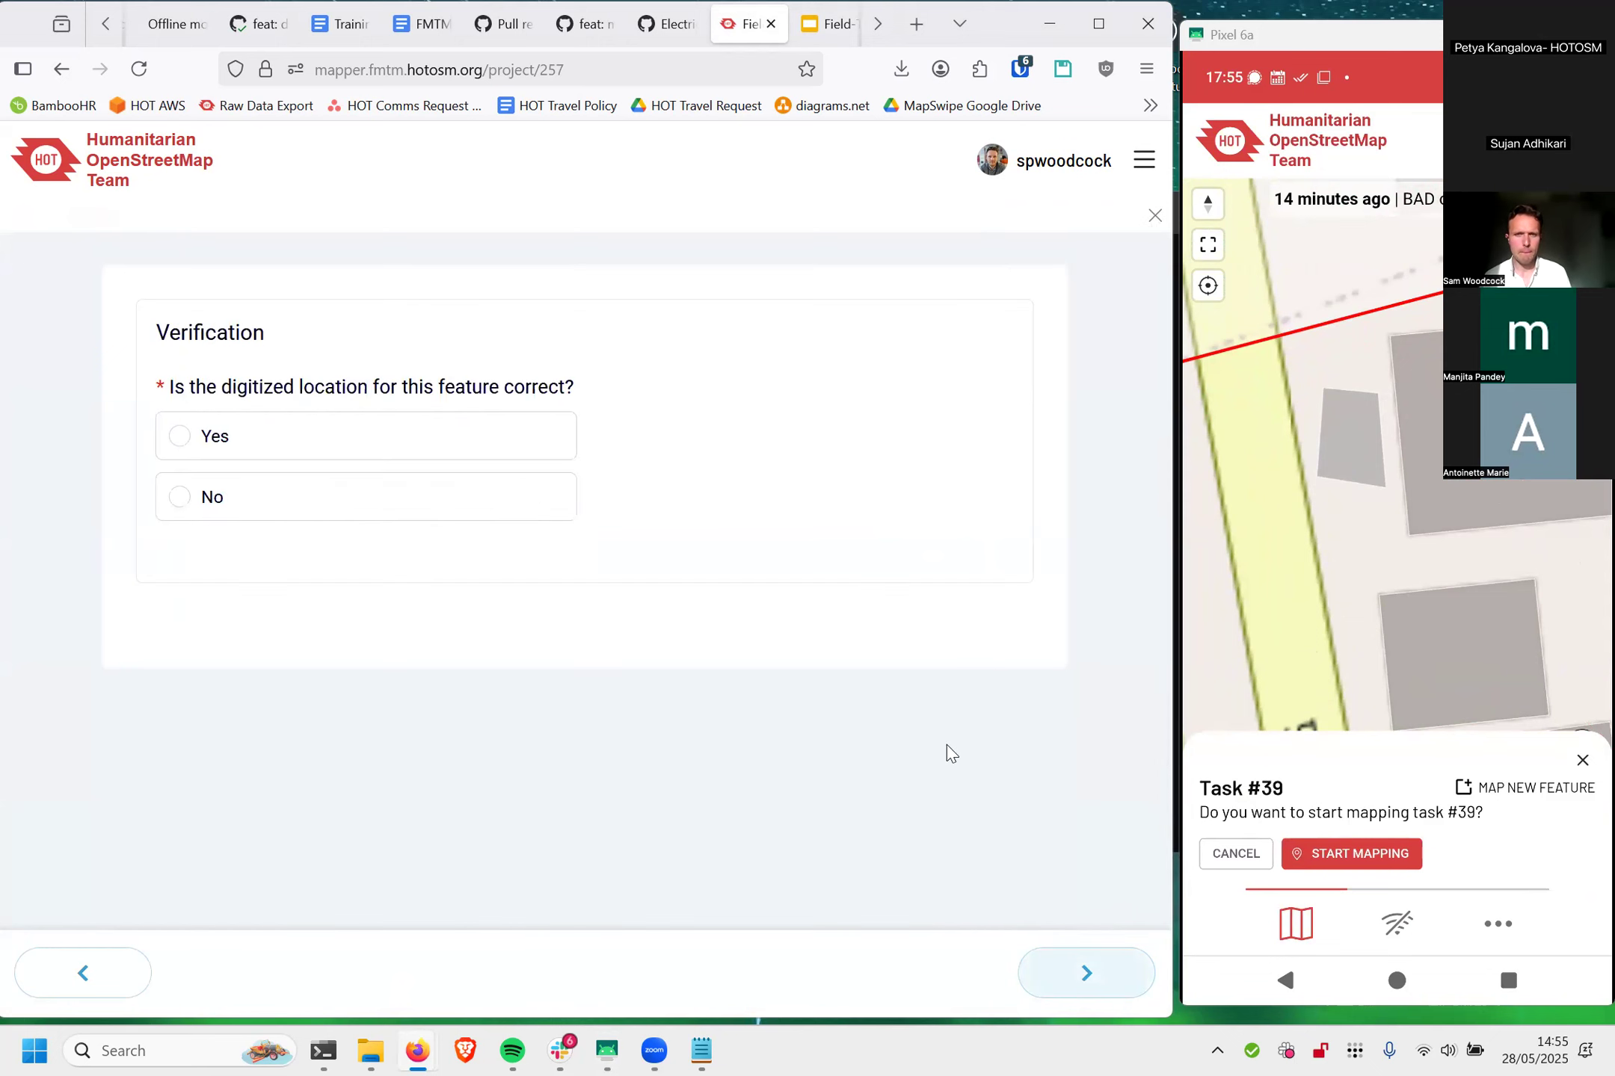
{"action": "left_click", "coordinate": [565, 463]}
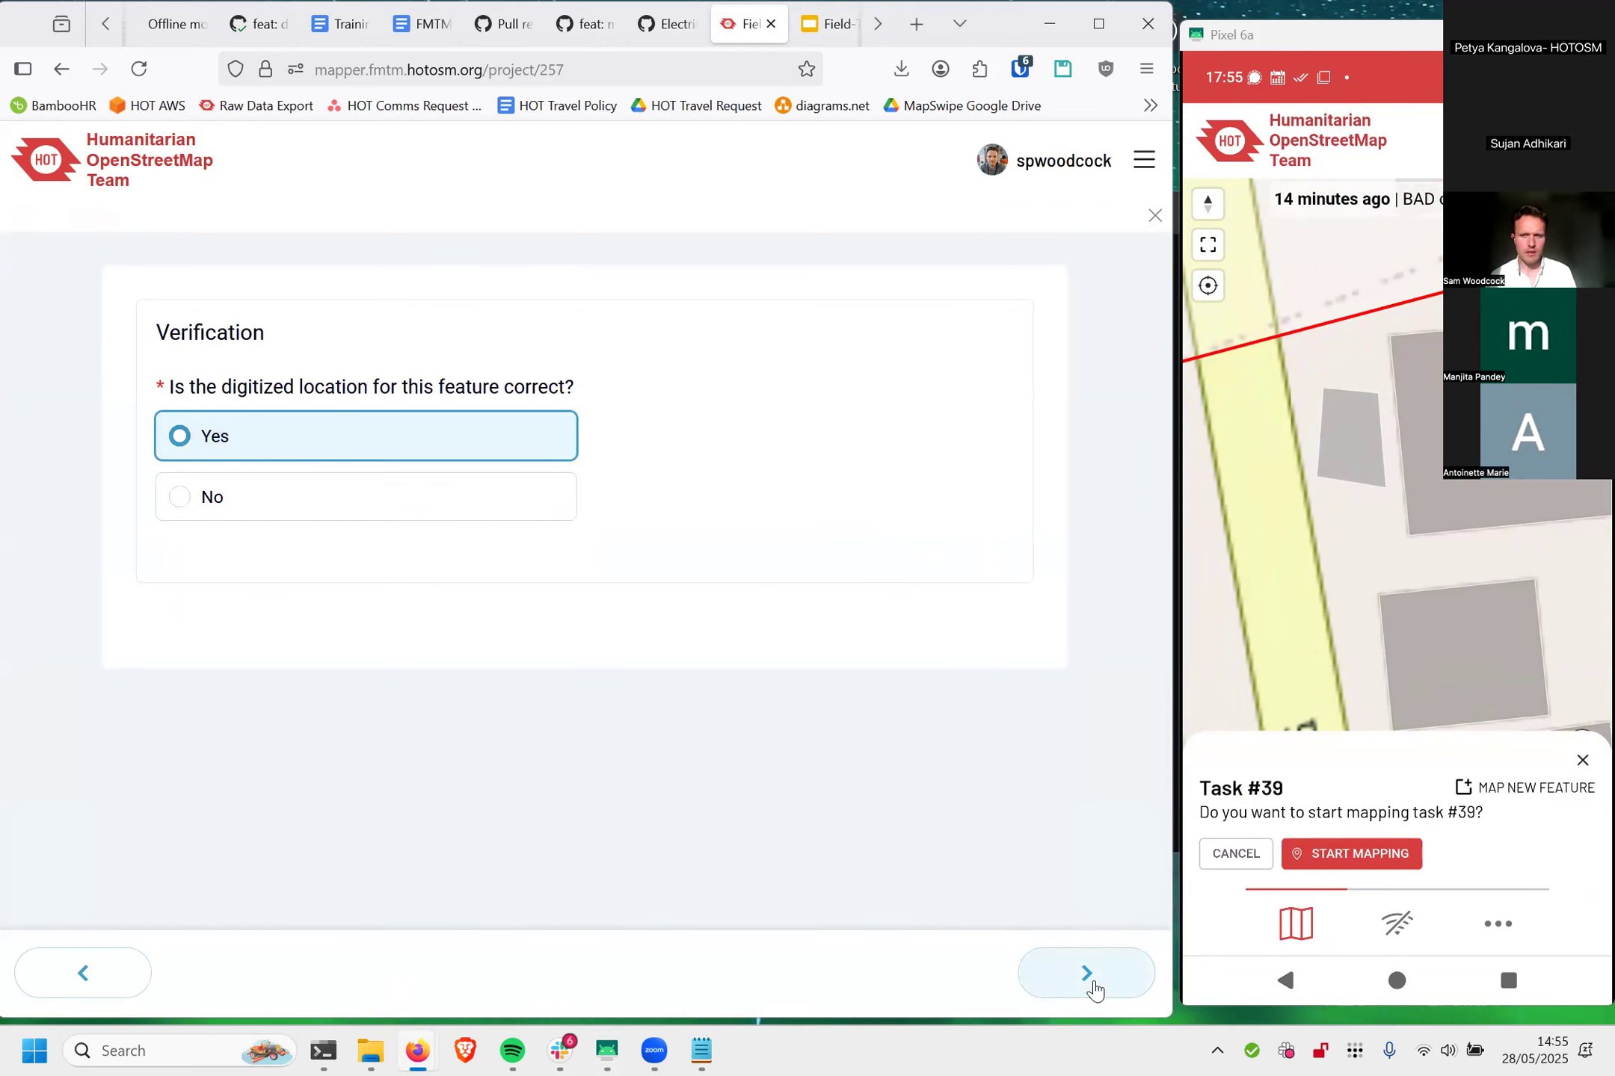
{"action": "left_click", "coordinate": [1090, 974]}
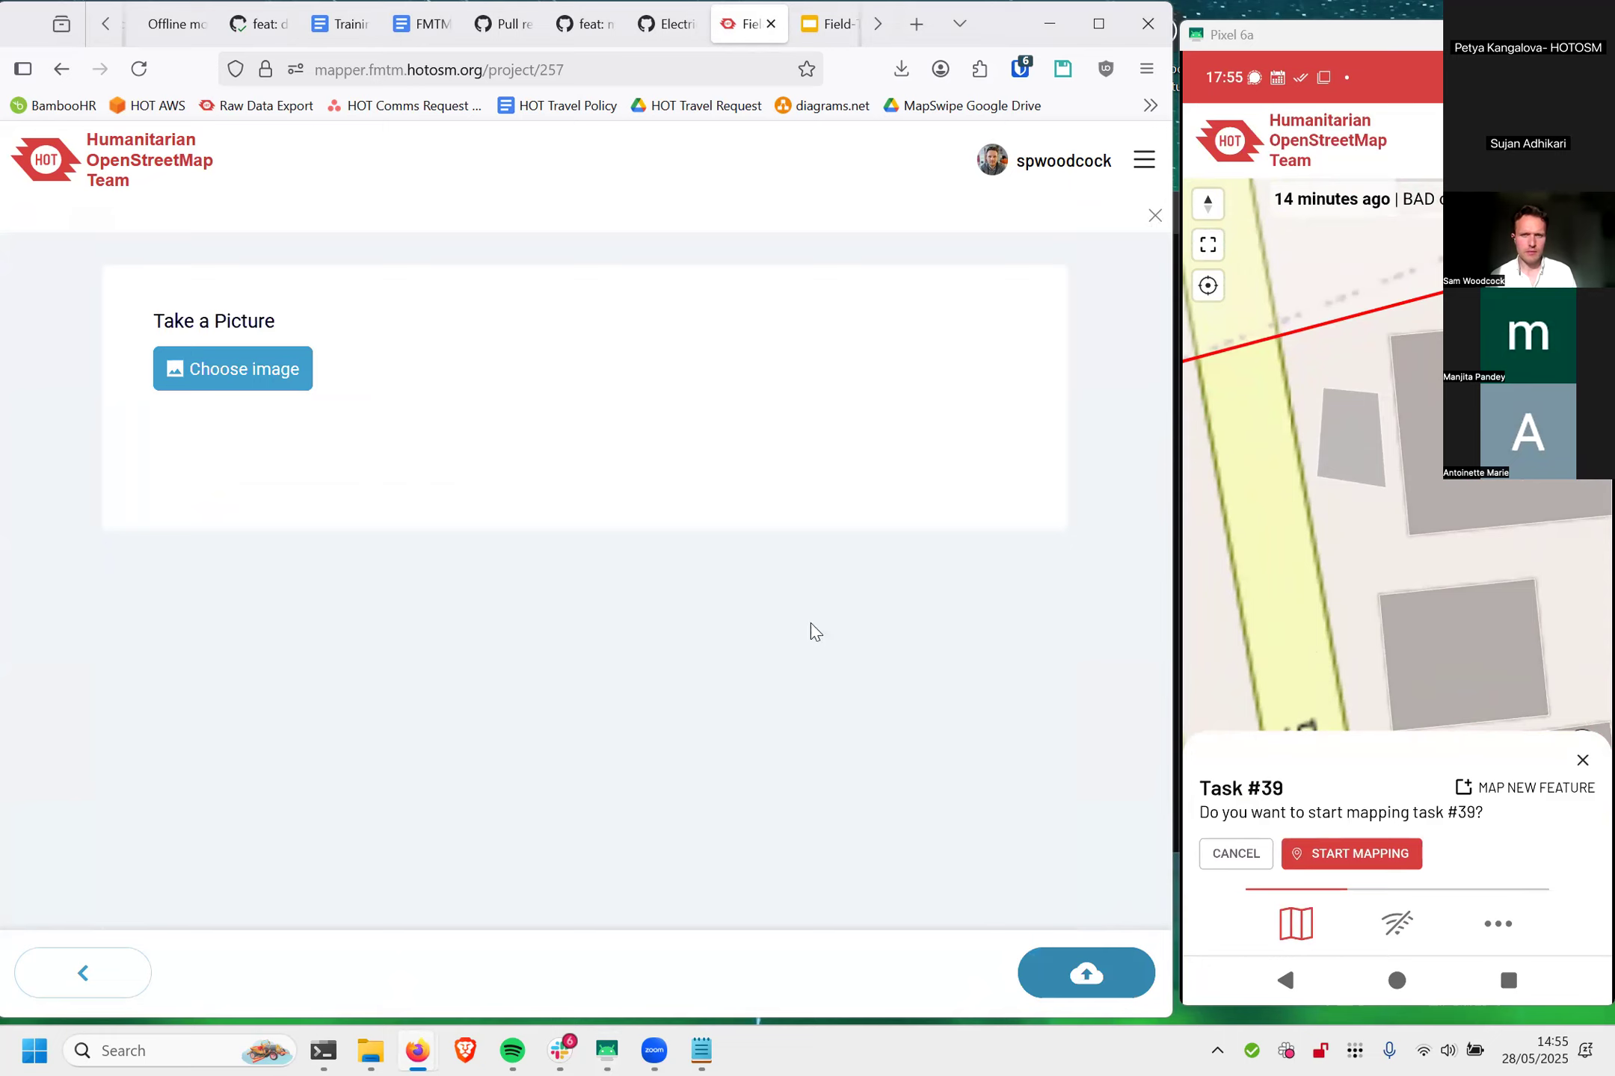
{"action": "left_click", "coordinate": [1074, 972]}
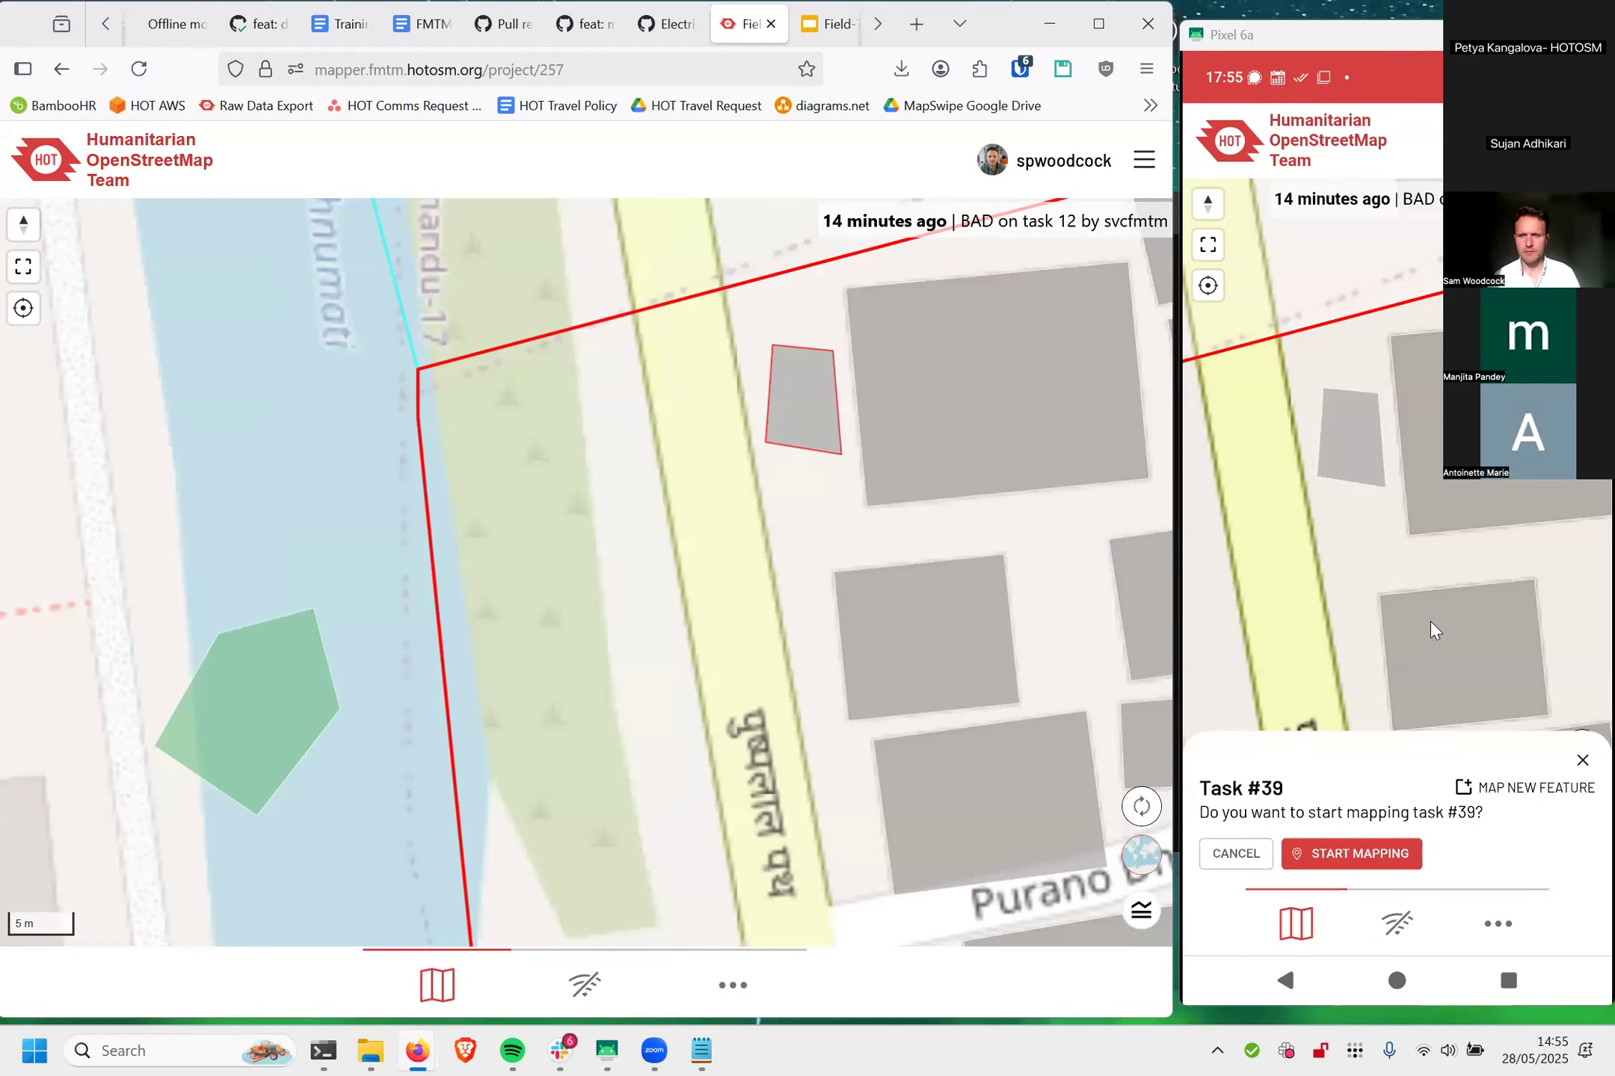
{"action": "left_click", "coordinate": [1583, 760]}
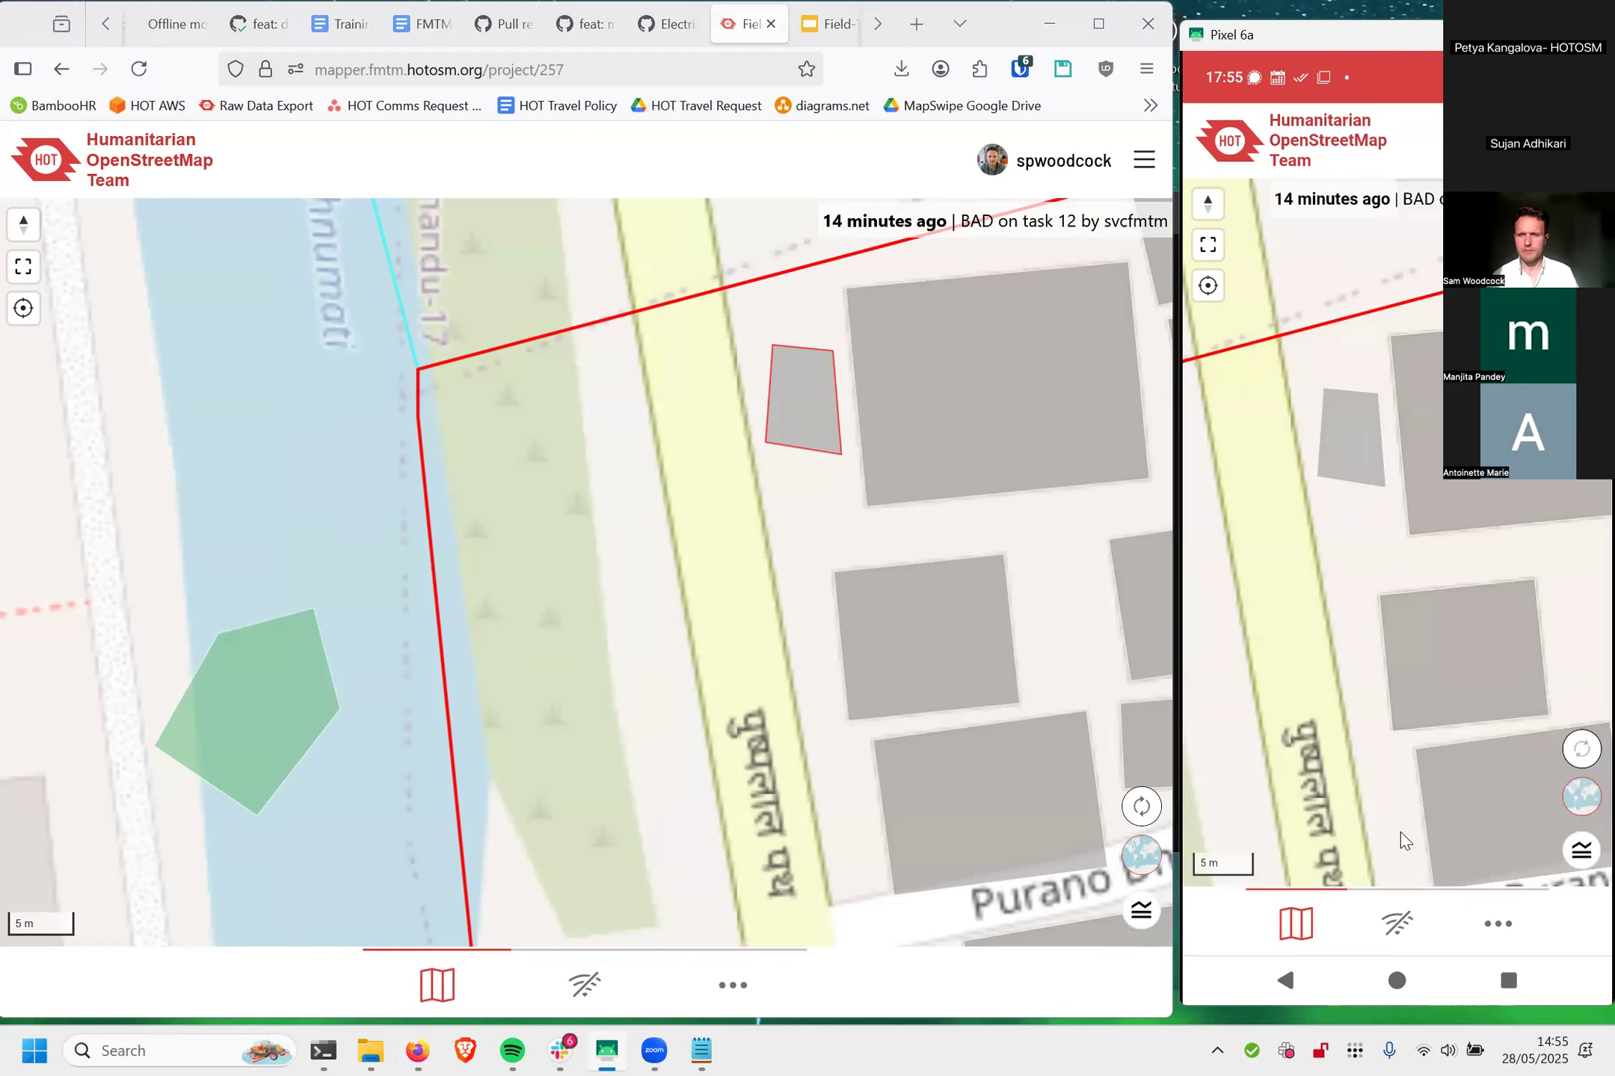